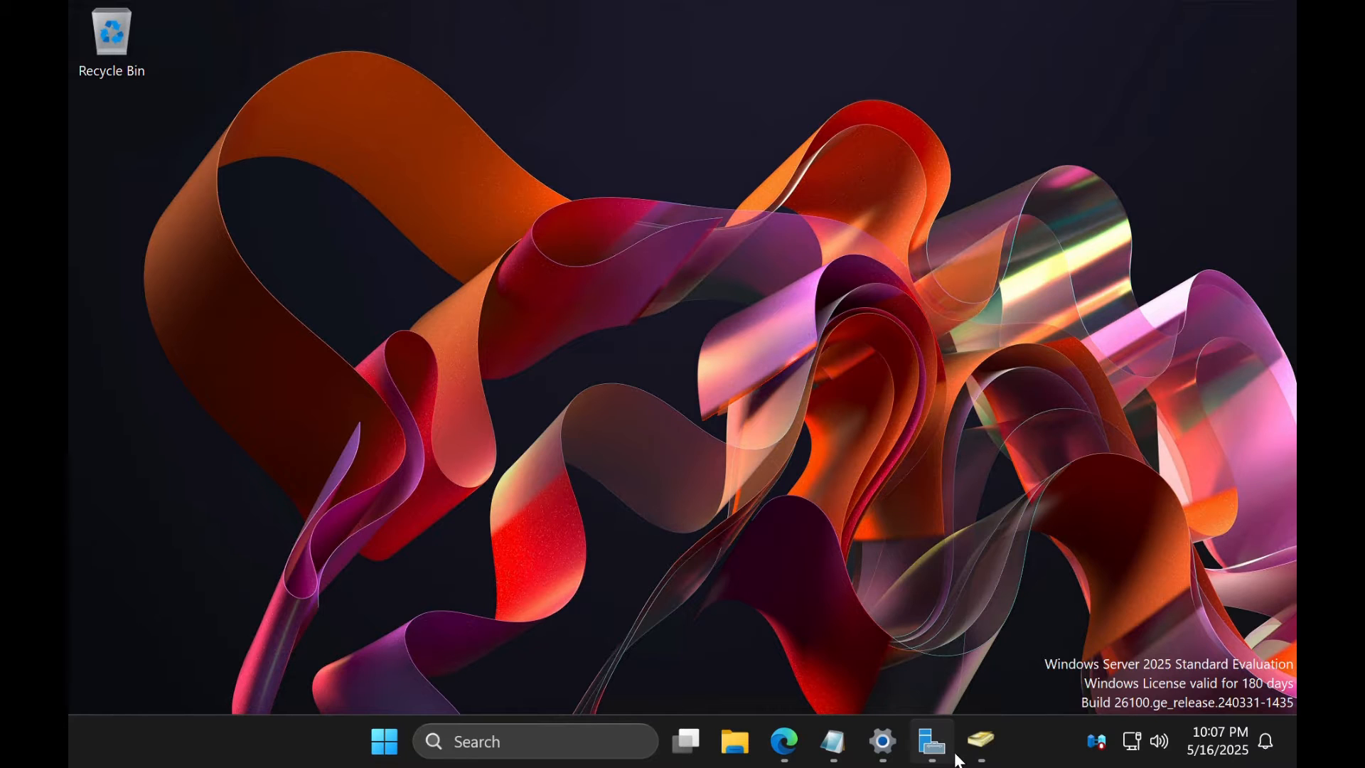
Bring back Active Directory Users and Computers on the Operations OU, then switch to the Microsoft 365 admin center
{"action": "left_click", "coordinate": [996, 740]}
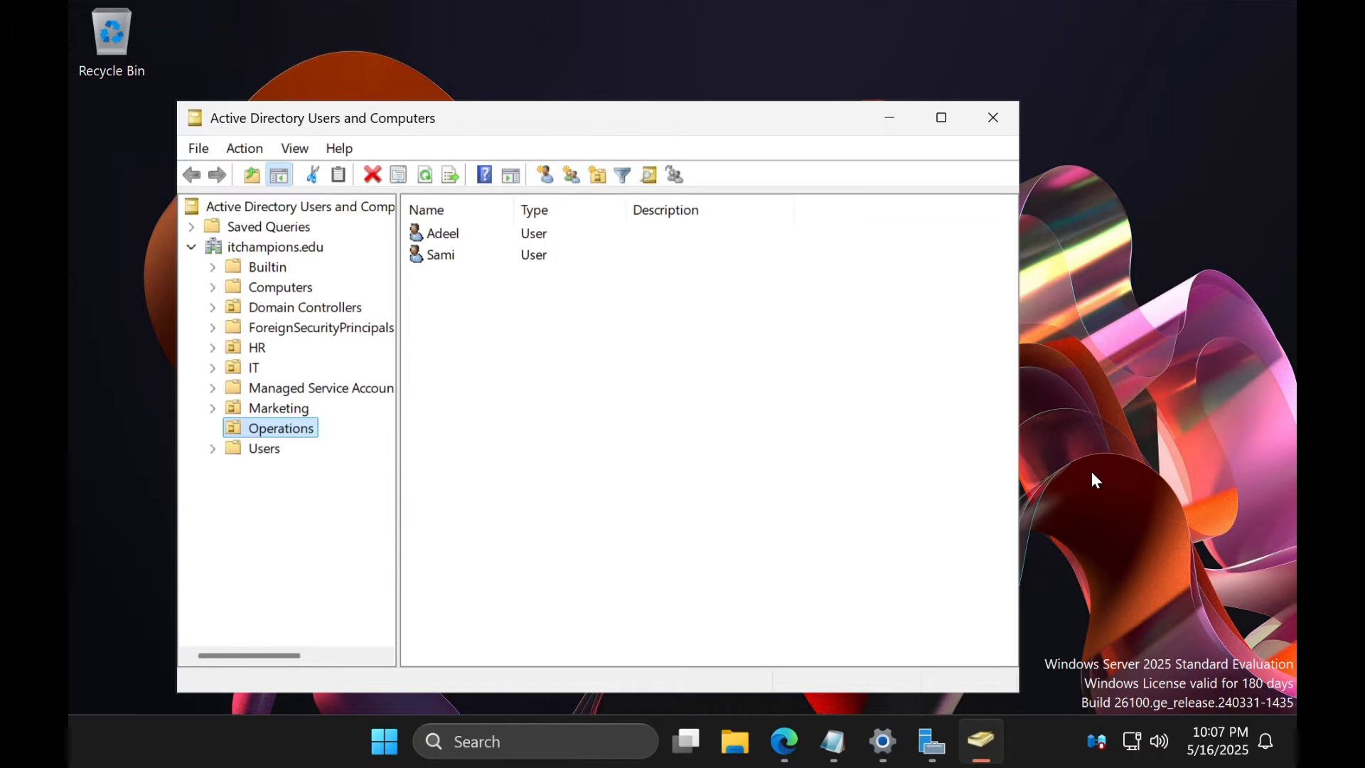
{"action": "left_click", "coordinate": [784, 741]}
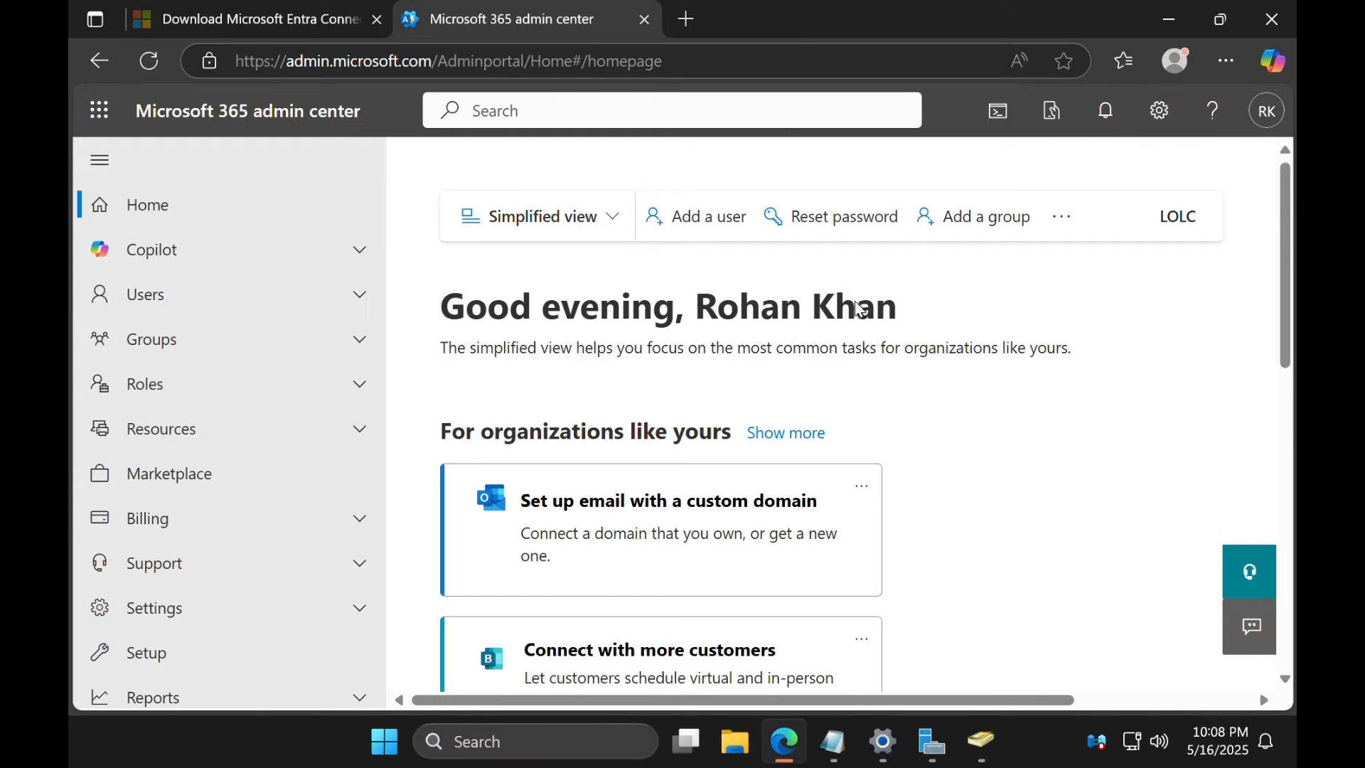
{"action": "scroll", "coordinate": [886, 332], "scroll_direction": "down", "scroll_amount": 3}
{"action": "scroll", "coordinate": [886, 332], "scroll_direction": "down", "scroll_amount": 6}
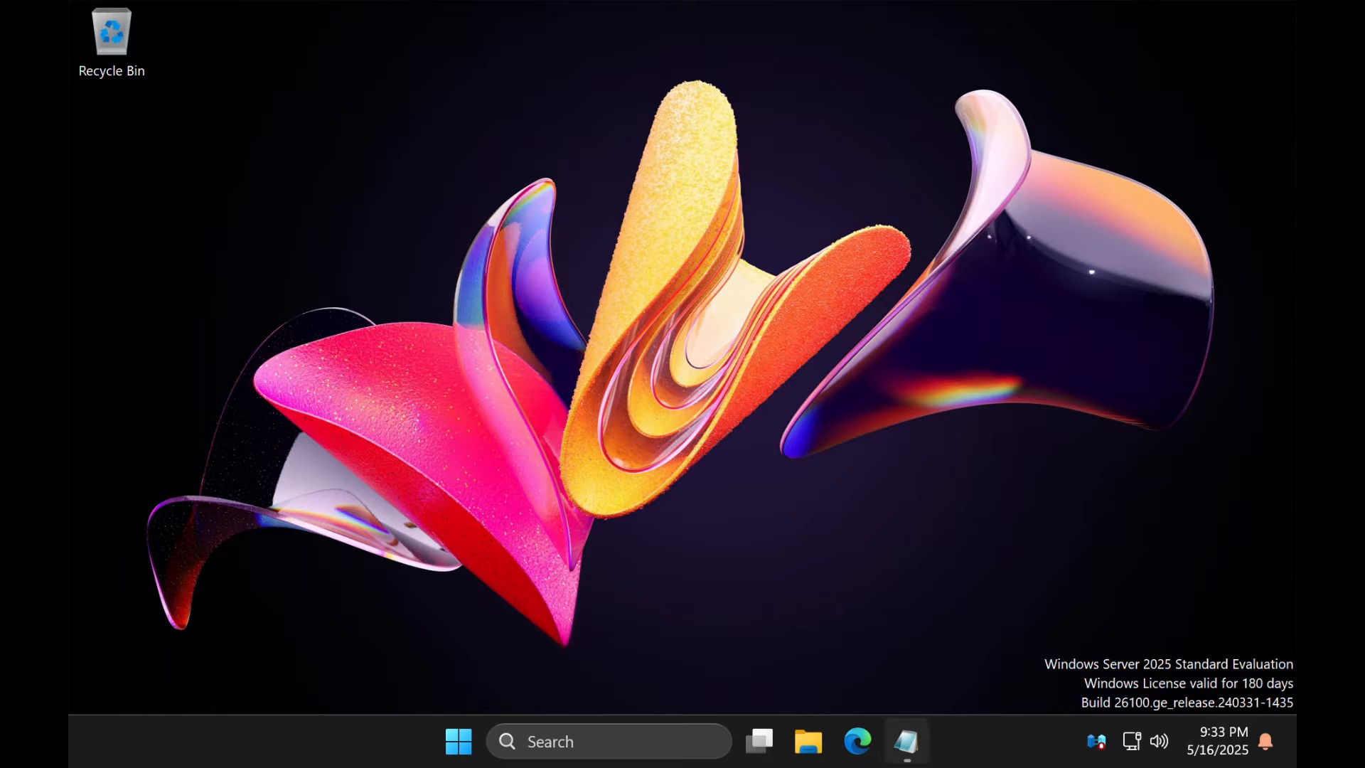
Restore the Notepad note holding the details.aspx?id=47594 download link and focus its text
{"action": "left_click", "coordinate": [914, 757]}
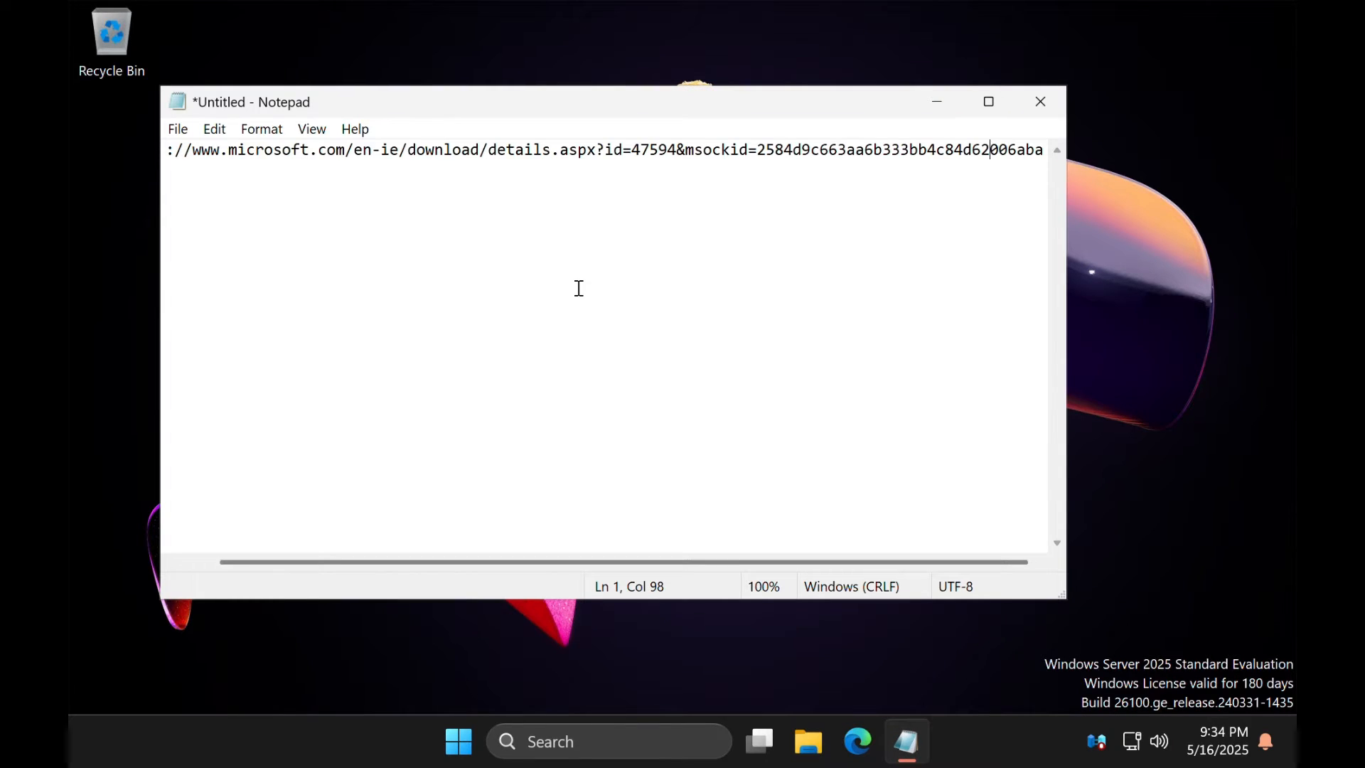
{"action": "left_click", "coordinate": [495, 168]}
Paste the saved link into a new Edge tab and download AzureADConnect.msi from the Entra Connect page
{"action": "left_click", "coordinate": [860, 746]}
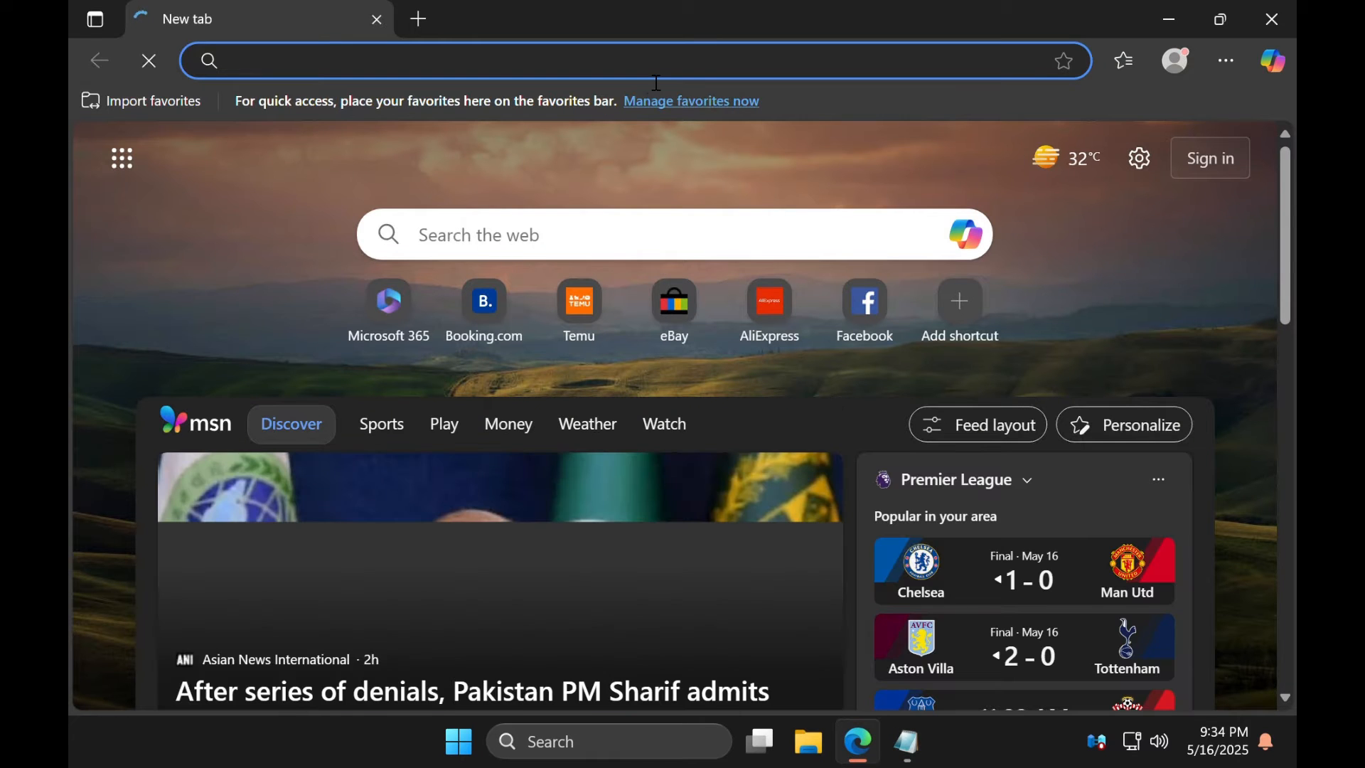
{"action": "left_click", "coordinate": [629, 76]}
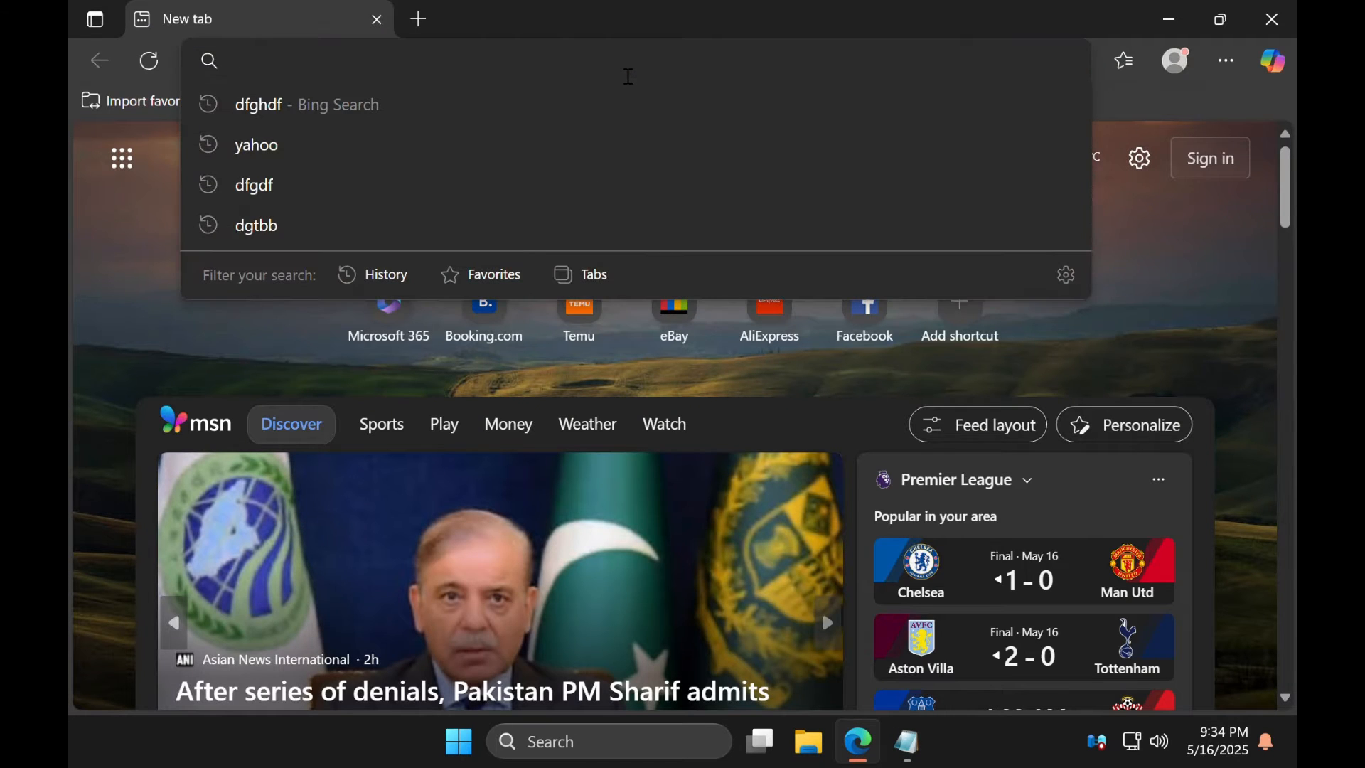
{"action": "right_click", "coordinate": [629, 76]}
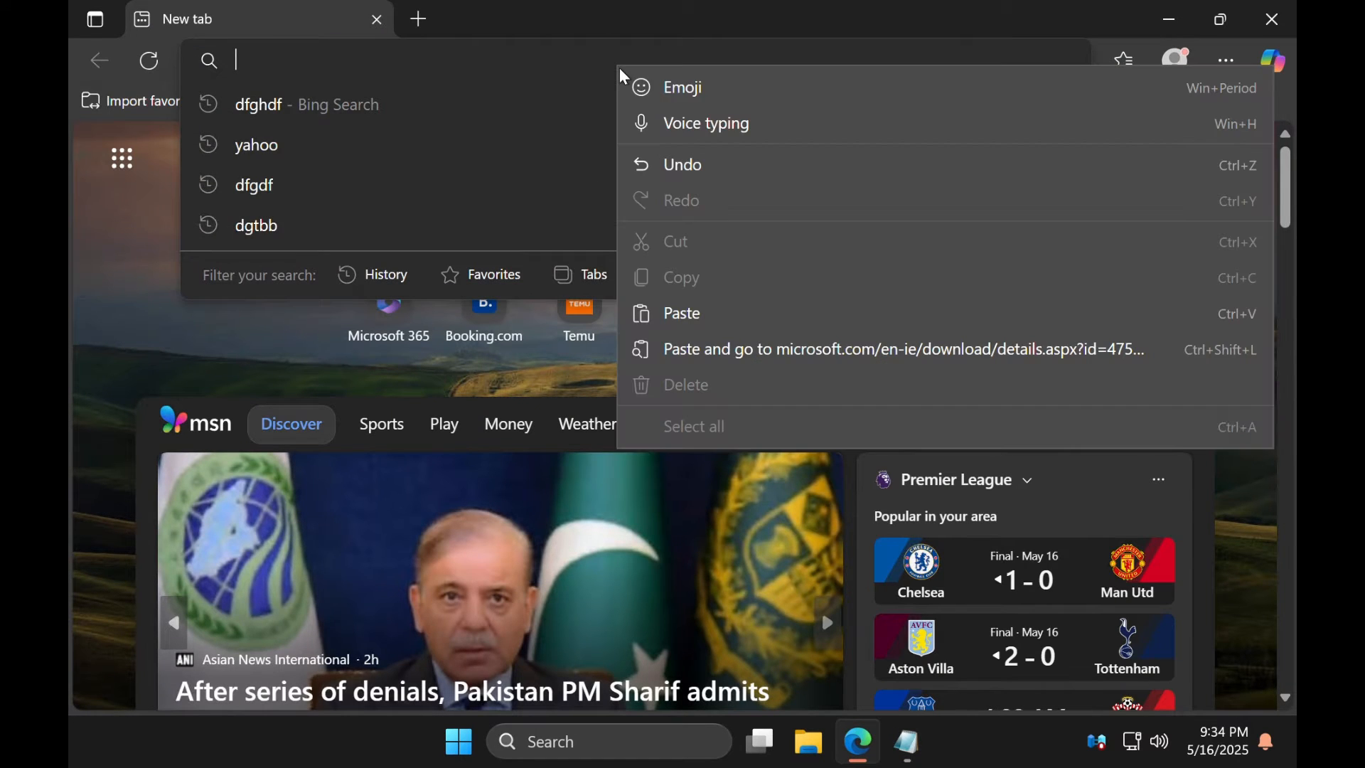
{"action": "left_click", "coordinate": [740, 318]}
{"action": "left_click", "coordinate": [662, 112]}
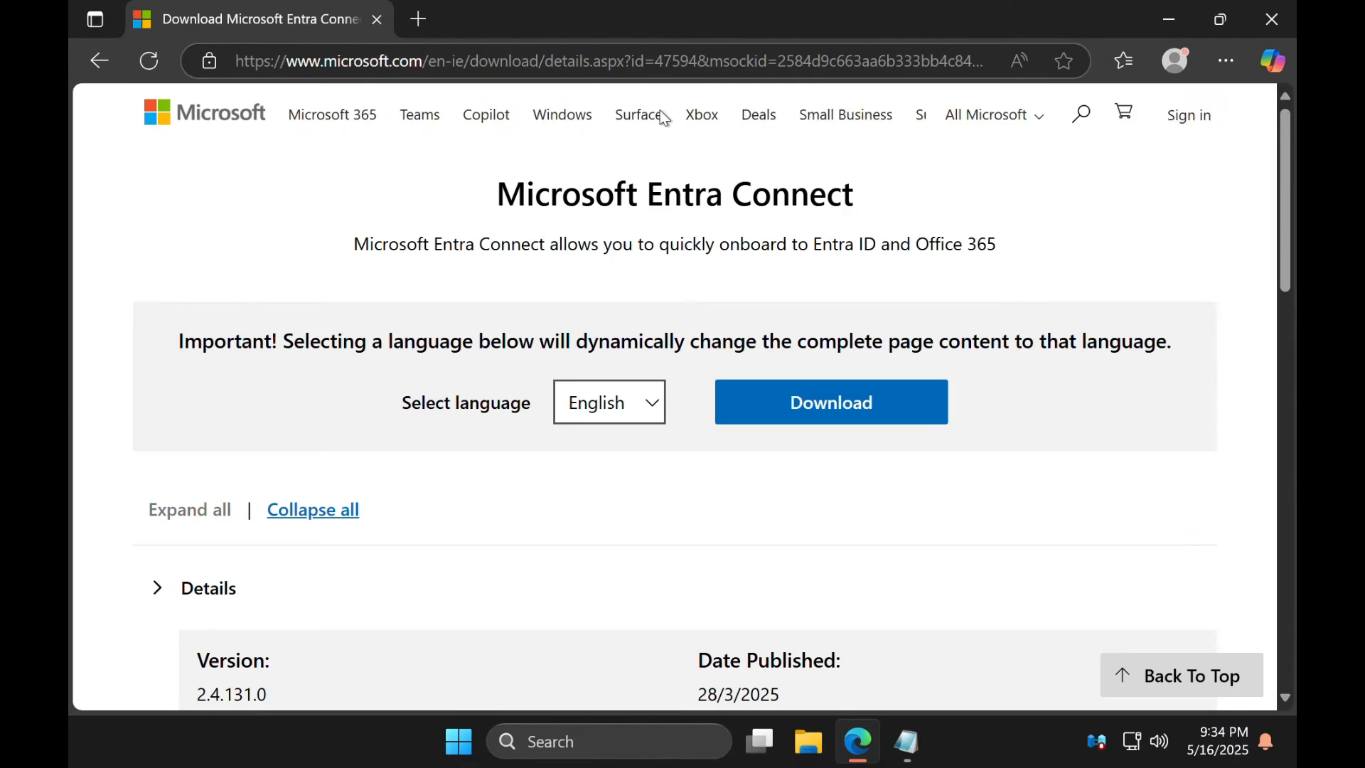
{"action": "left_click", "coordinate": [776, 405]}
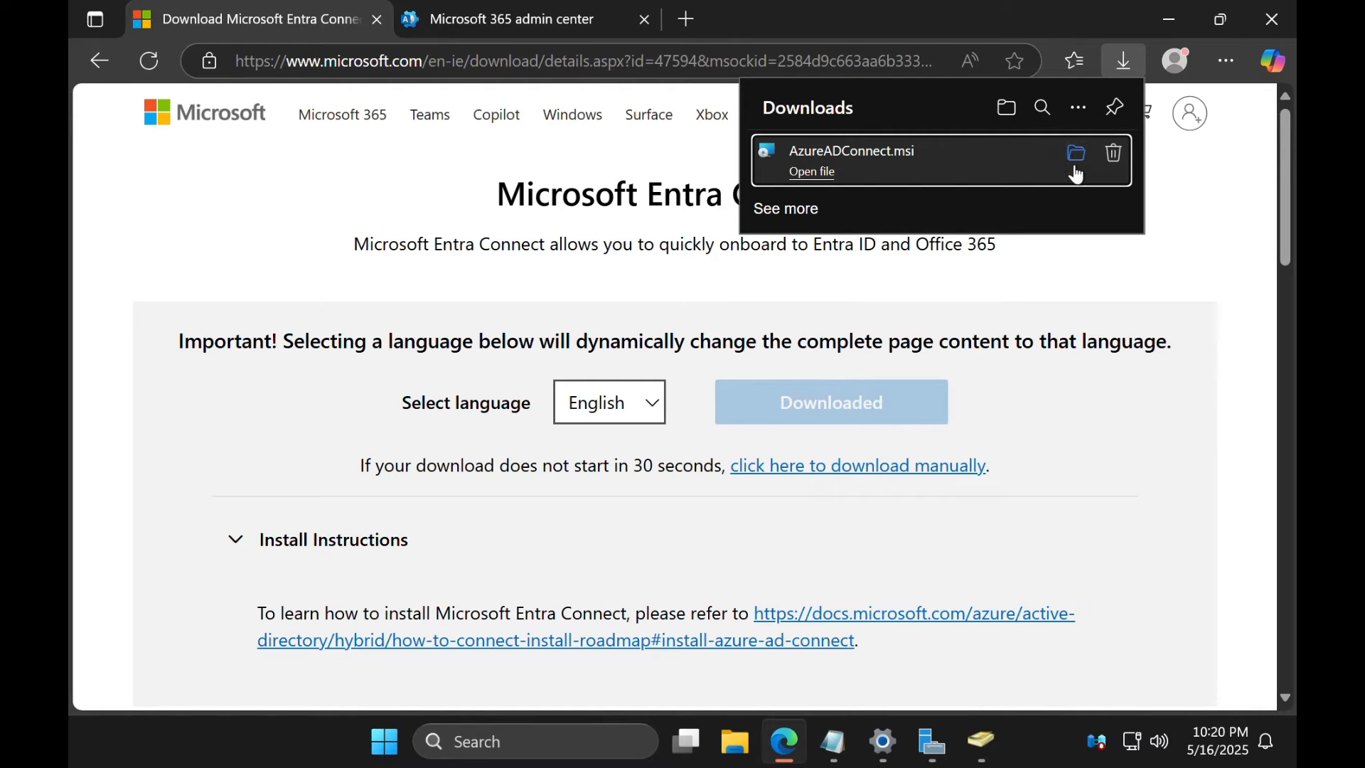
Show AzureADConnect.msi in the Downloads folder and run it to open the setup wizard
{"action": "left_click", "coordinate": [1080, 160]}
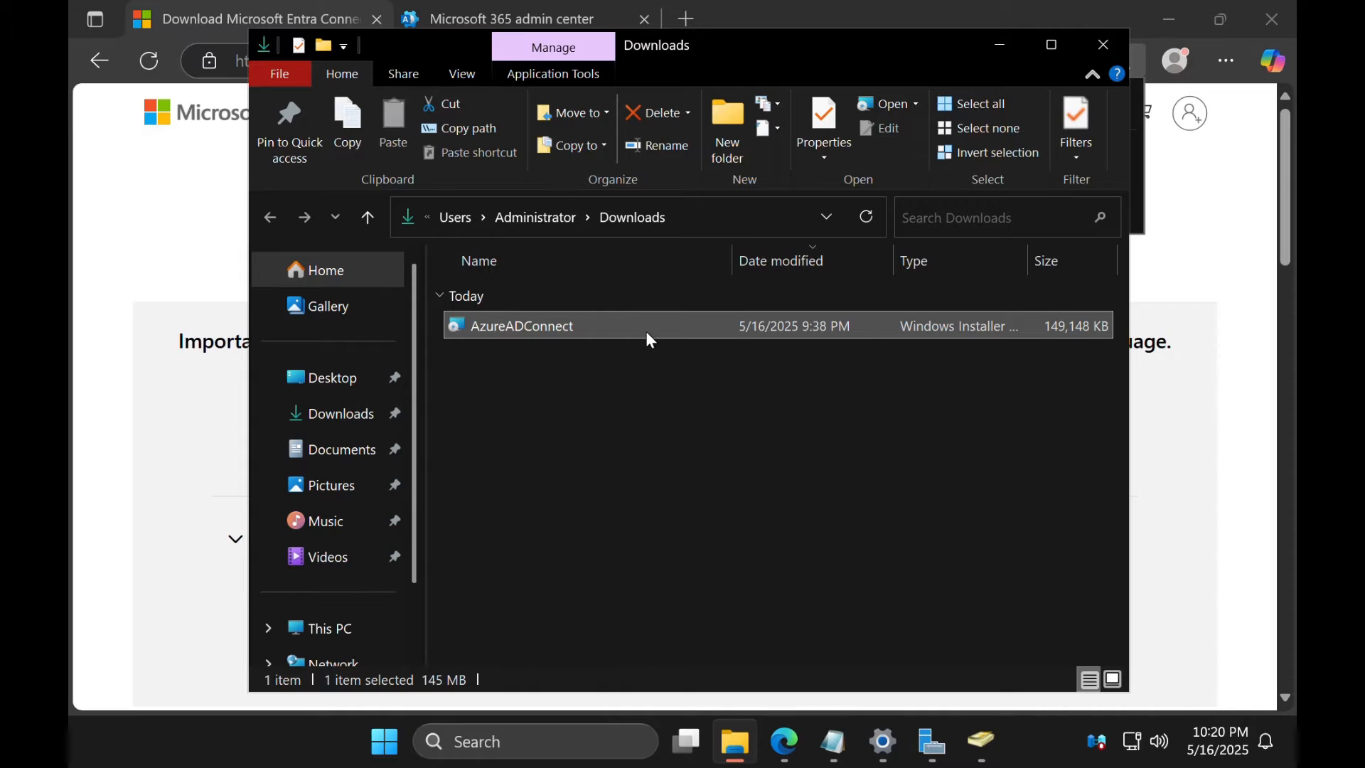
{"action": "double_click", "coordinate": [649, 335]}
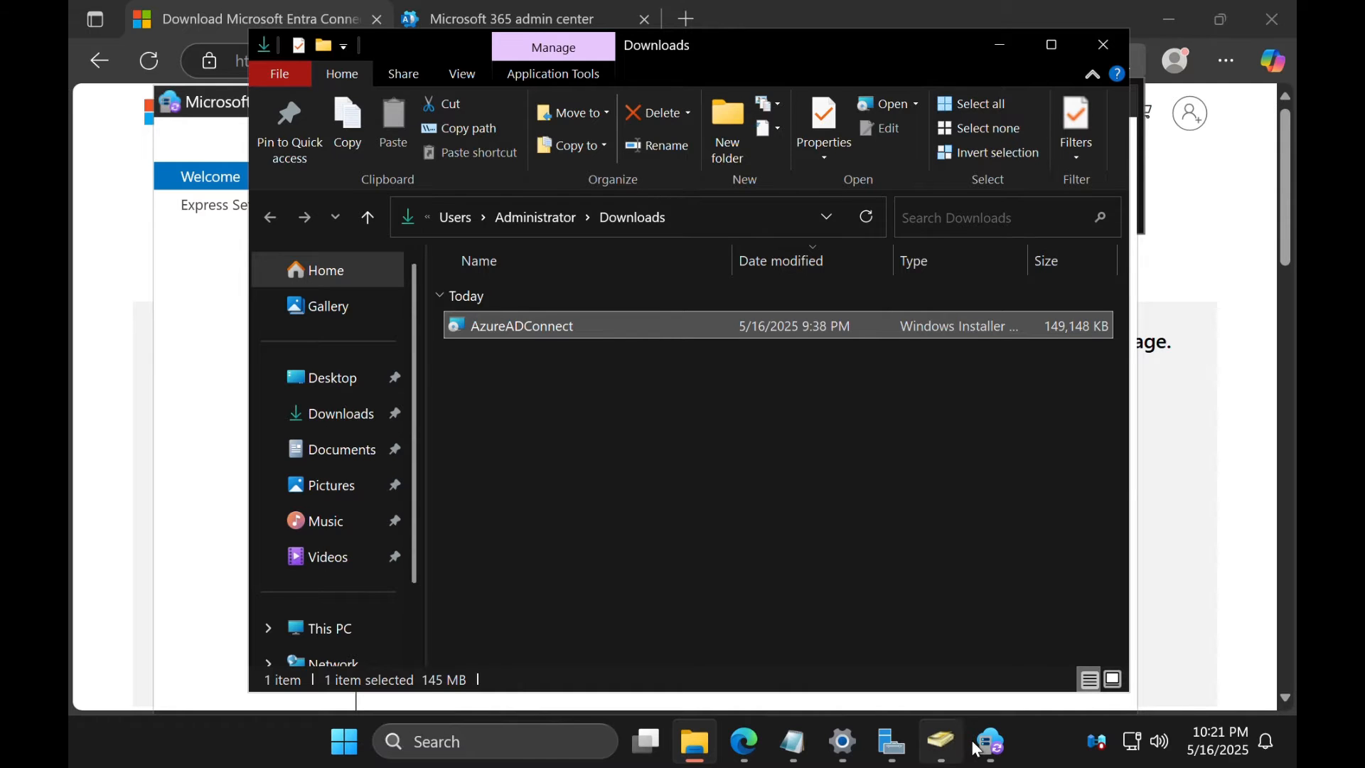
Agree to the license terms and install Entra Connect with express settings
{"action": "left_click", "coordinate": [997, 758]}
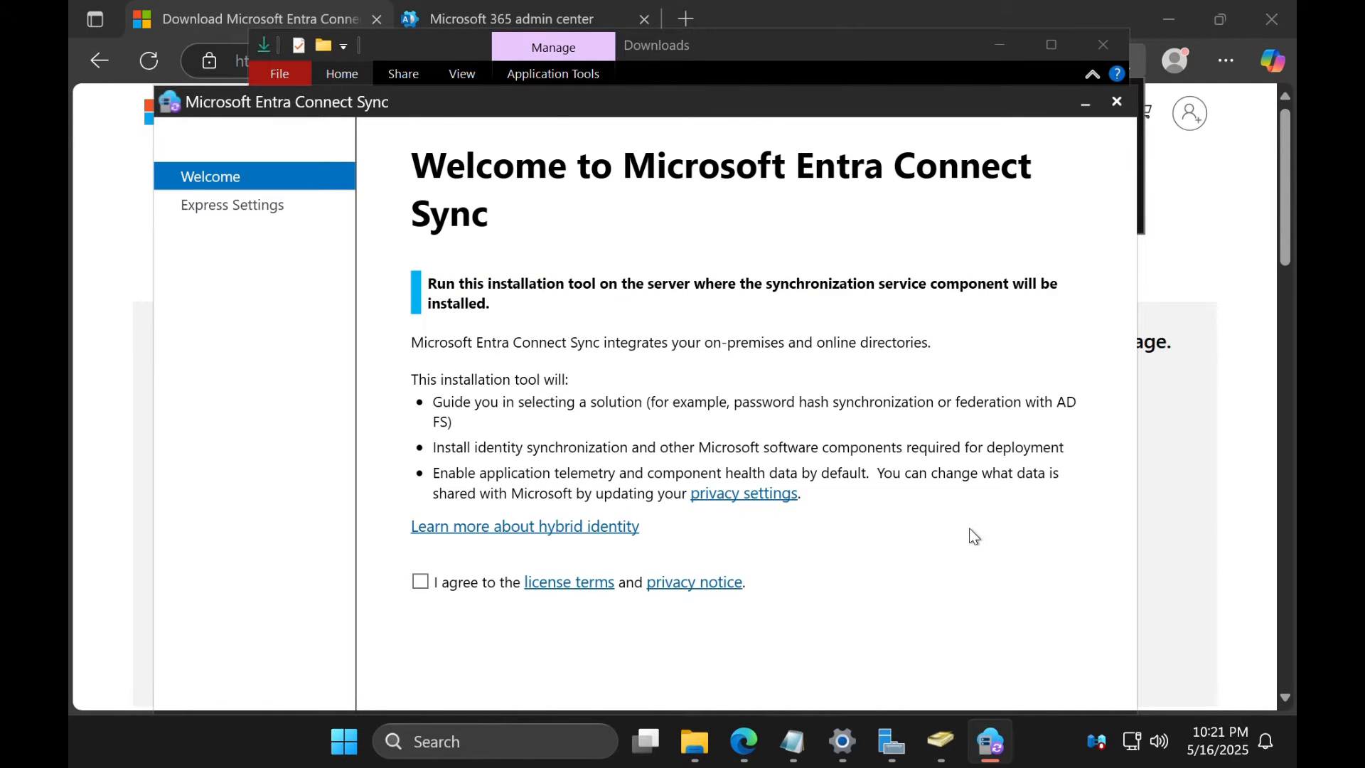
{"action": "left_click", "coordinate": [464, 590]}
{"action": "left_click", "coordinate": [758, 79]}
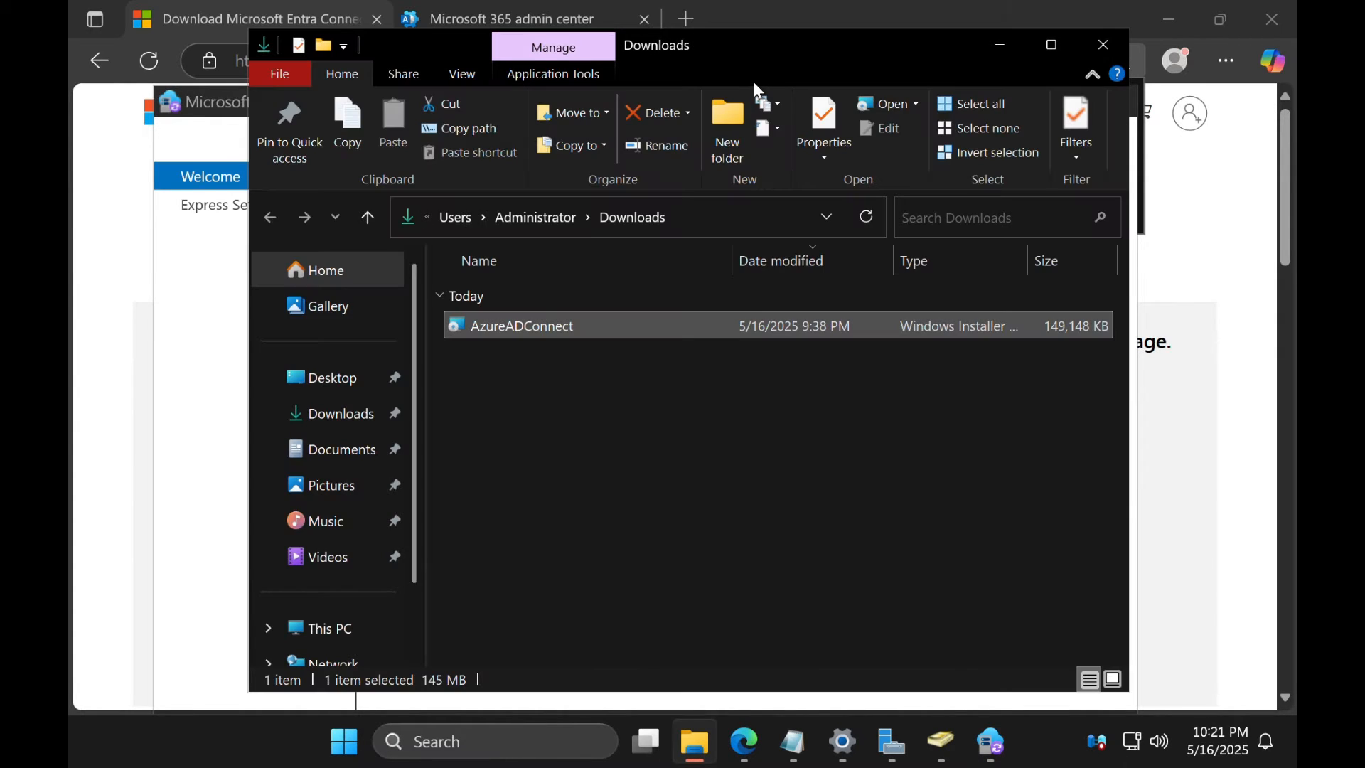
{"action": "left_click", "coordinate": [992, 741]}
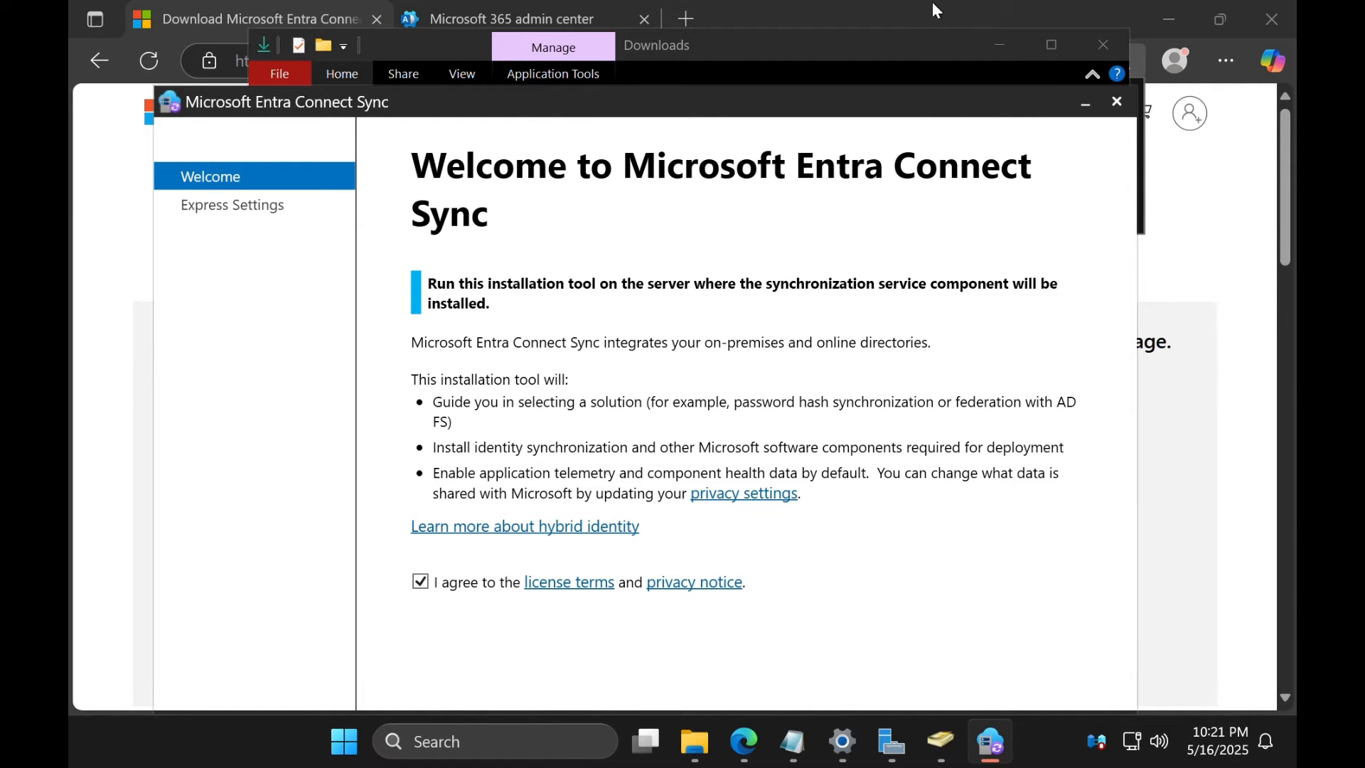
{"action": "left_click_drag", "start_coordinate": [934, 103], "coordinate": [928, 2]}
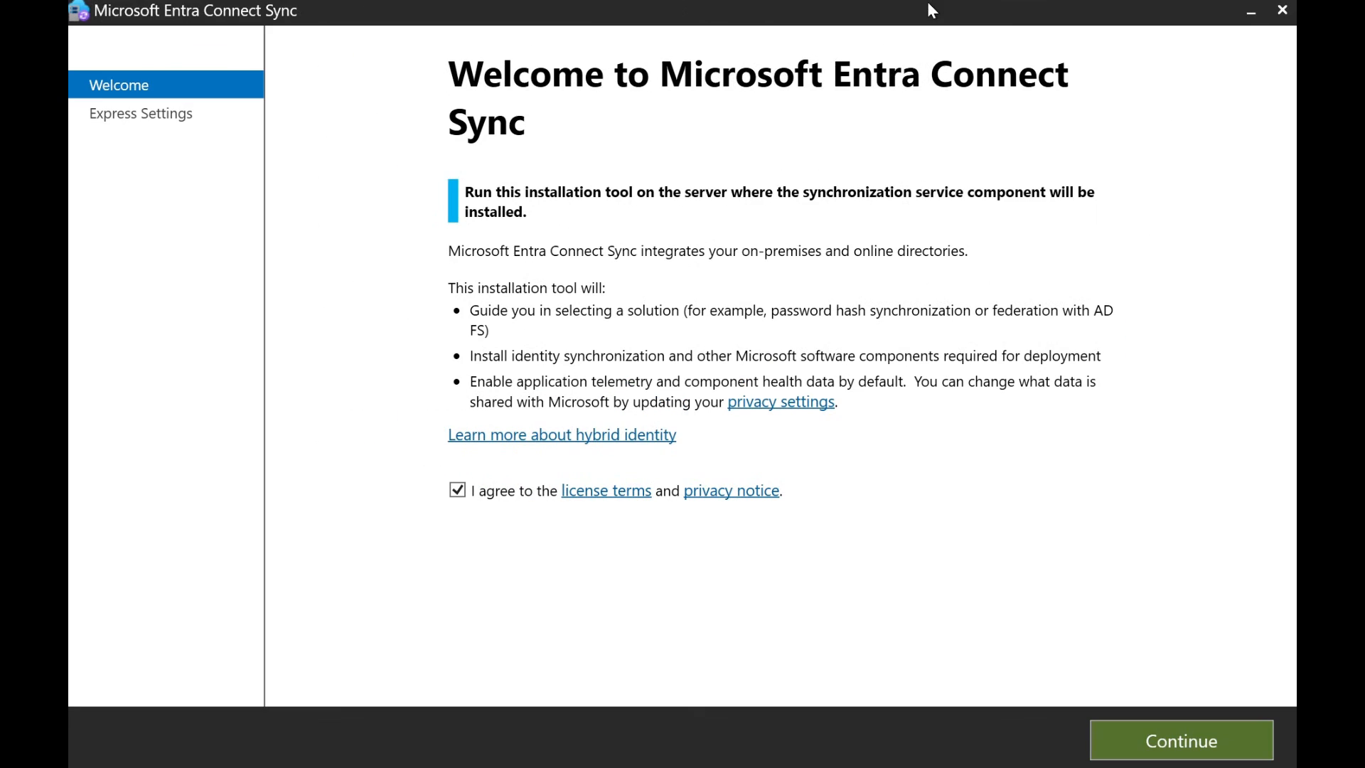
{"action": "left_click", "coordinate": [1162, 745]}
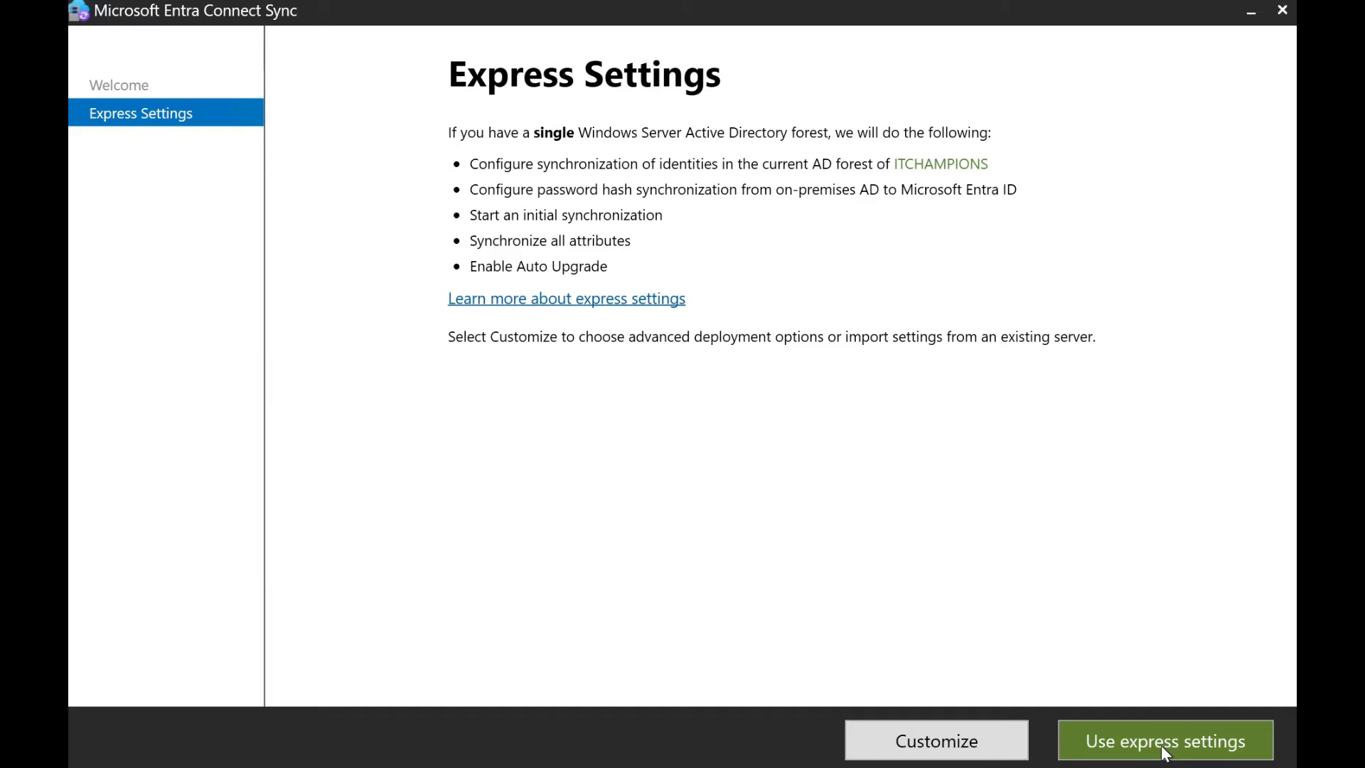
{"action": "left_click", "coordinate": [1162, 745]}
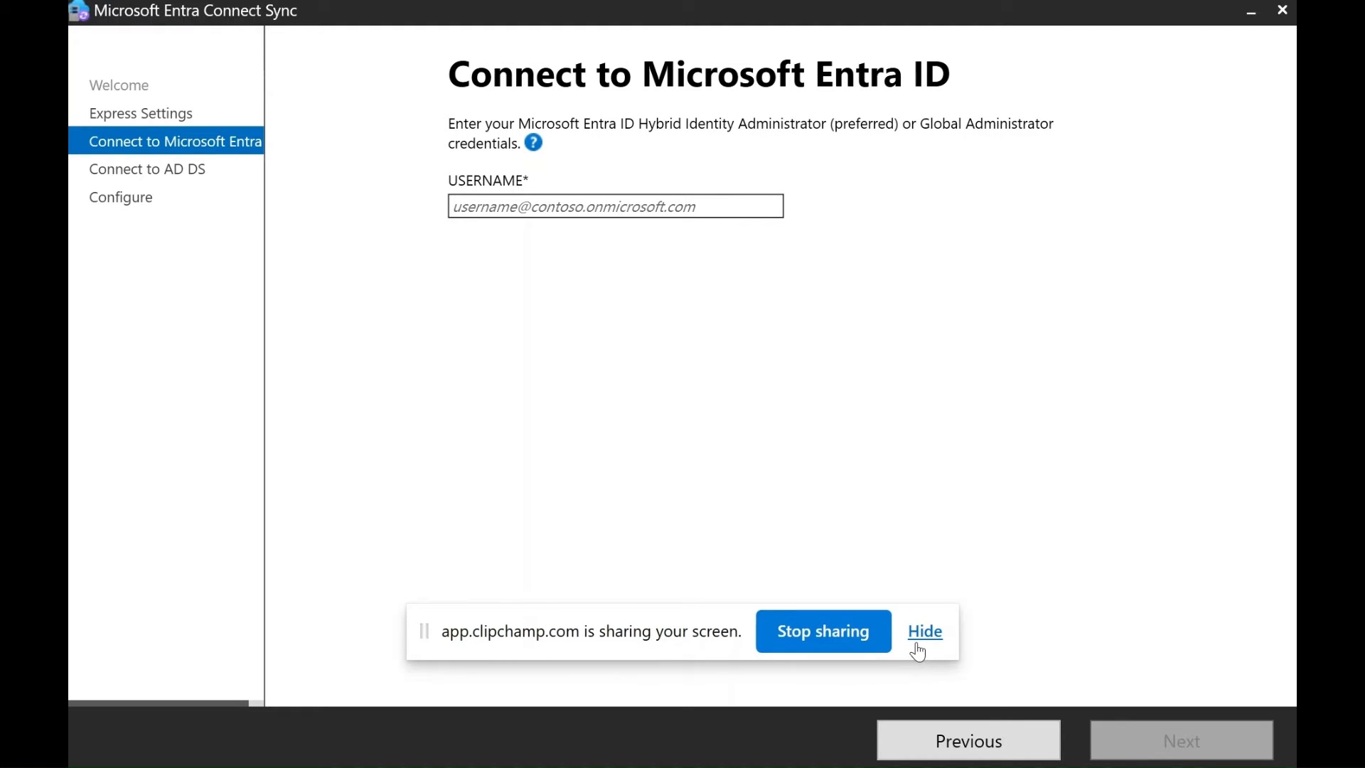
Hide the sharing bar, enter the Entra ID administrator's username, and submit it for verification
{"action": "left_click", "coordinate": [923, 632]}
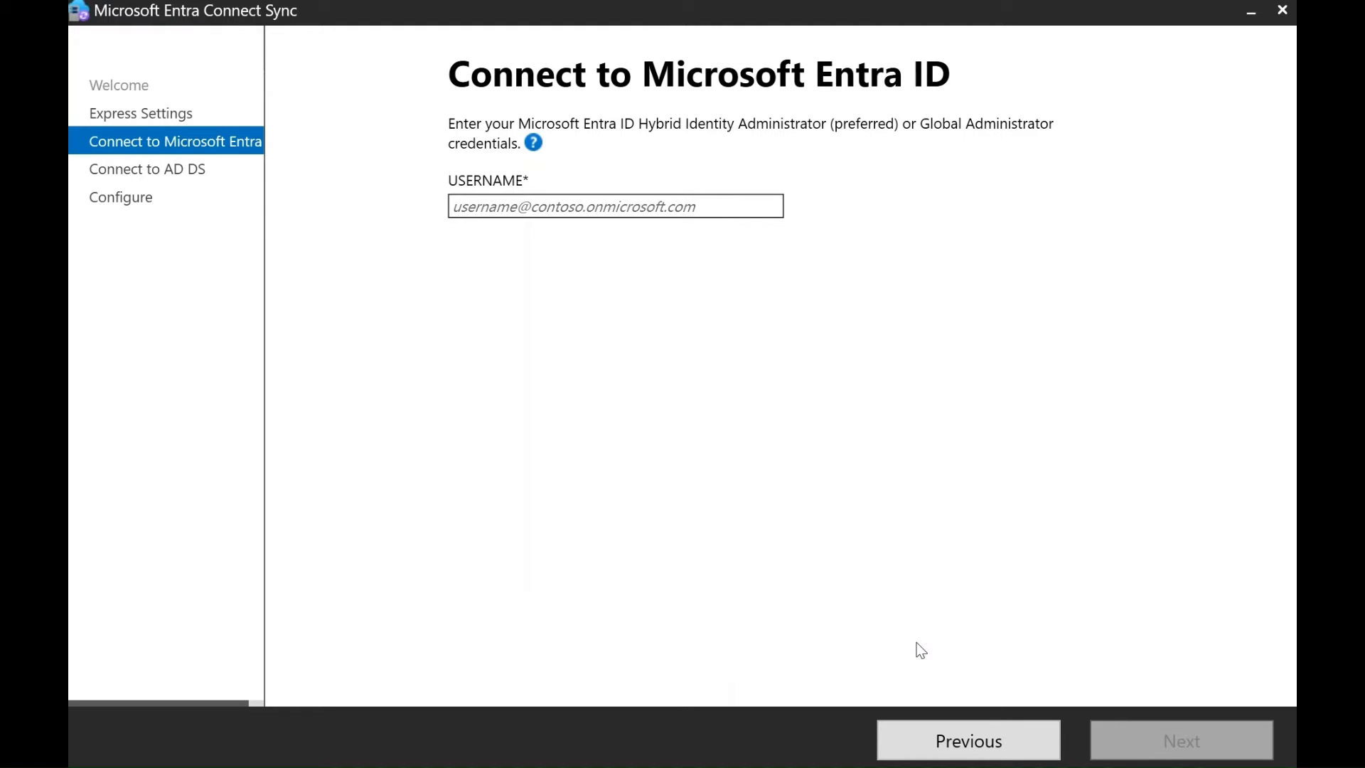
{"action": "left_click", "coordinate": [608, 204]}
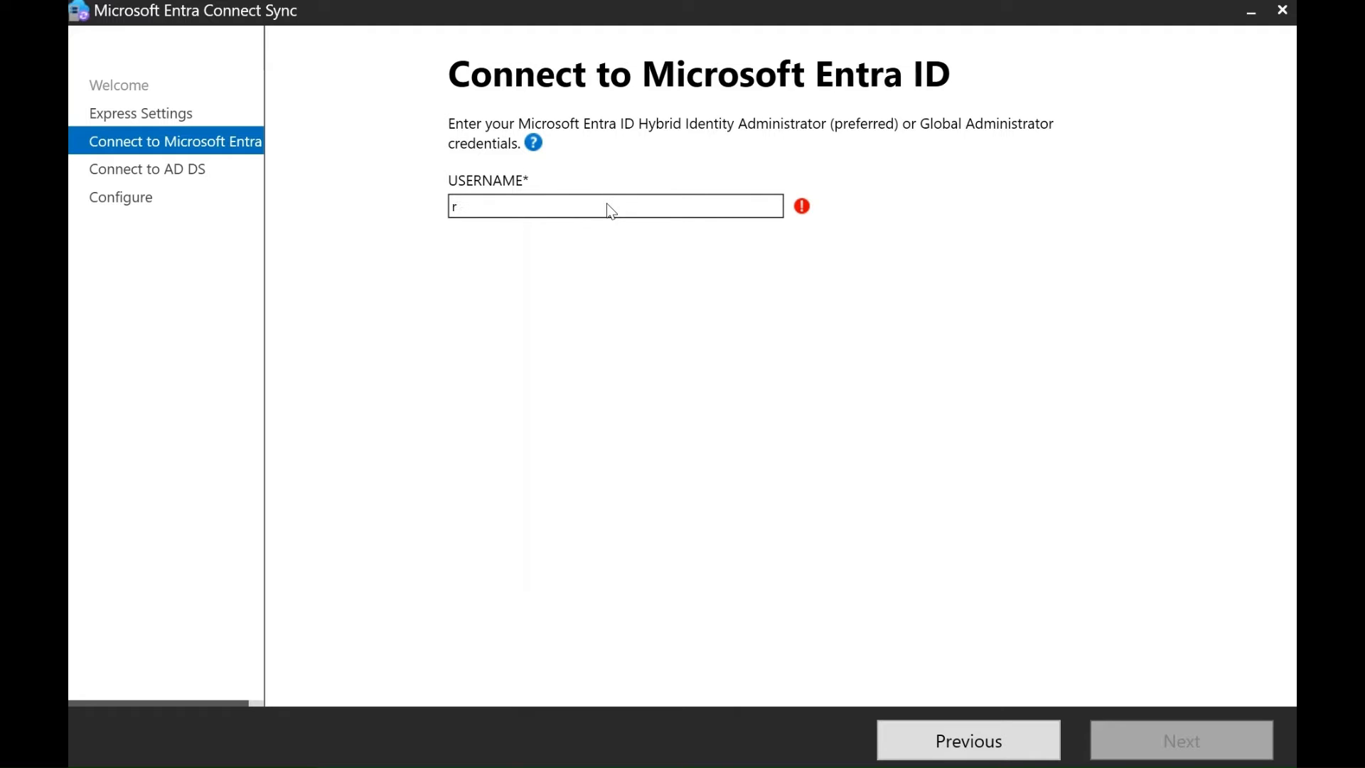
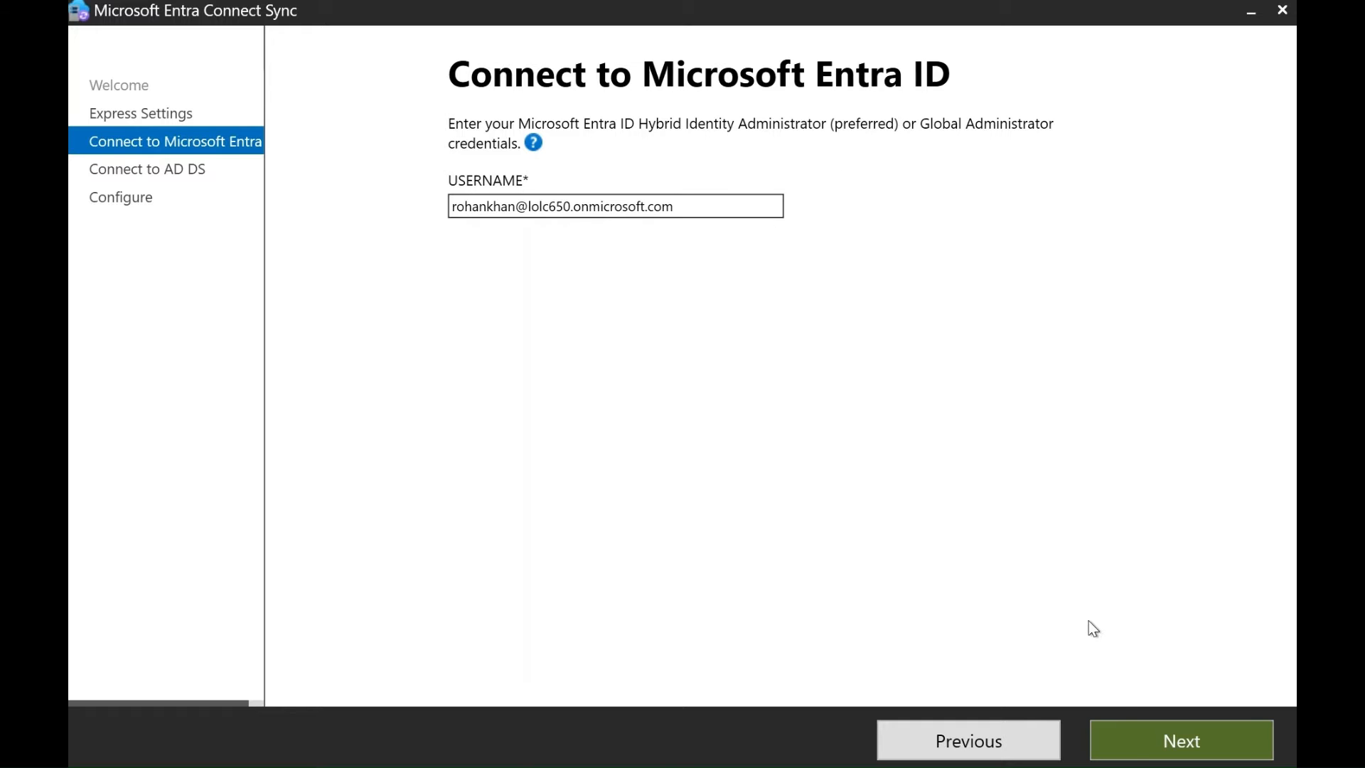
{"action": "left_click", "coordinate": [1144, 735]}
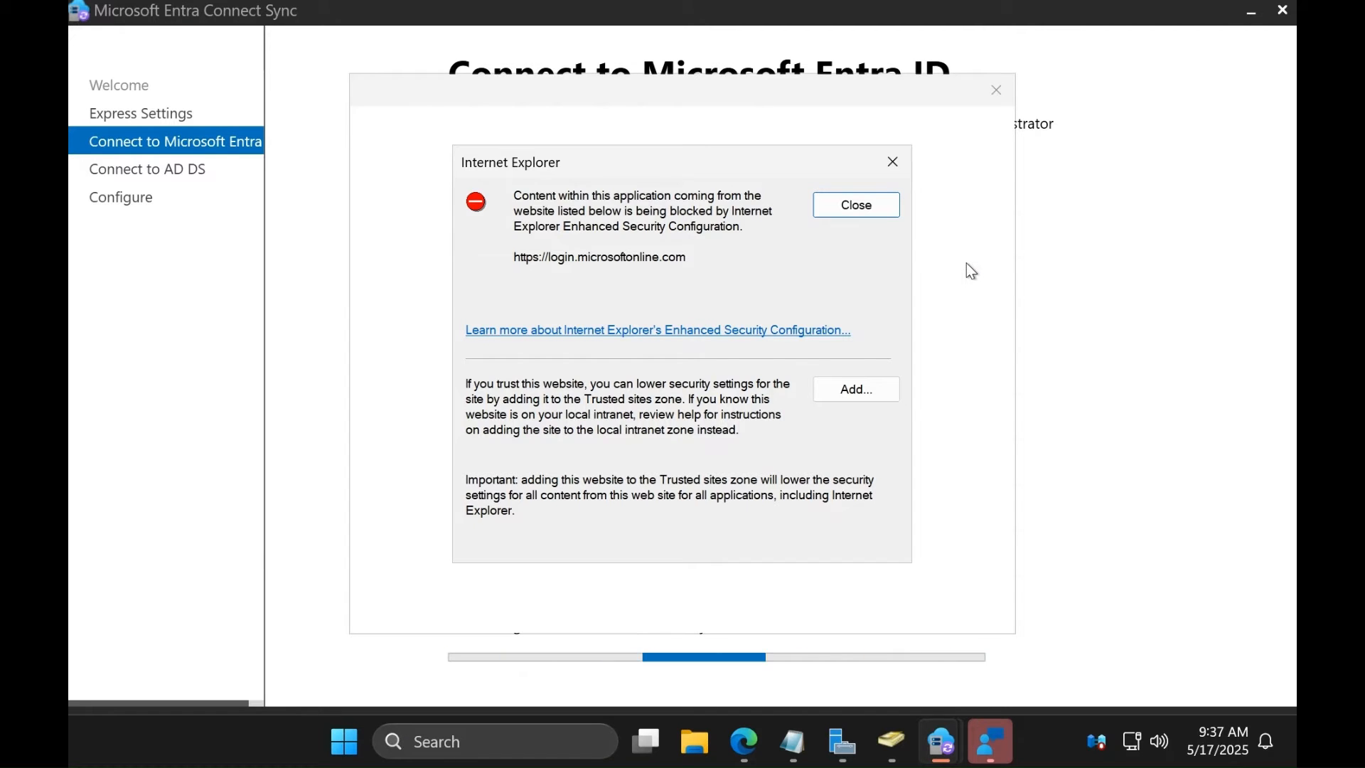
Dismiss the blocked-content warning, then enter and submit the domain administrator's username and password for AD DS
{"action": "left_click", "coordinate": [896, 165]}
{"action": "left_click", "coordinate": [995, 89]}
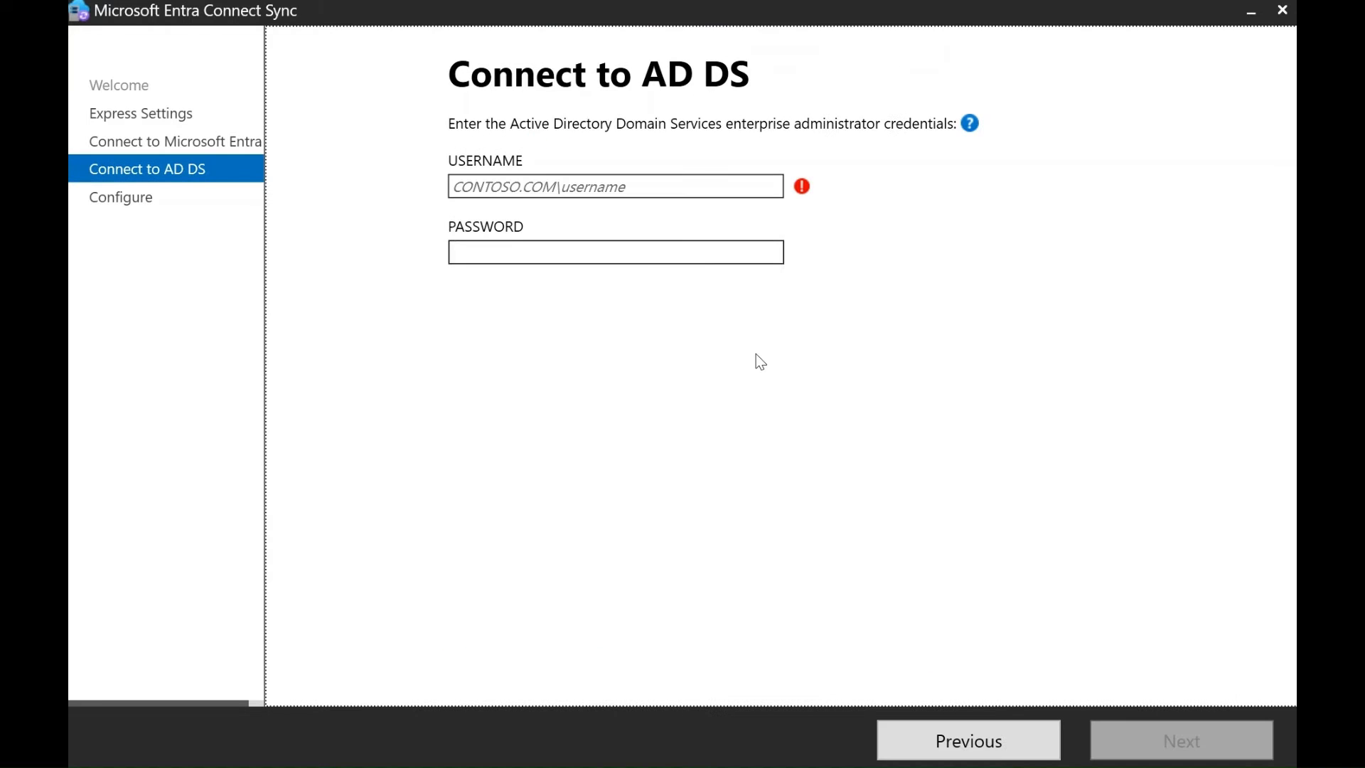
{"action": "left_click", "coordinate": [659, 179]}
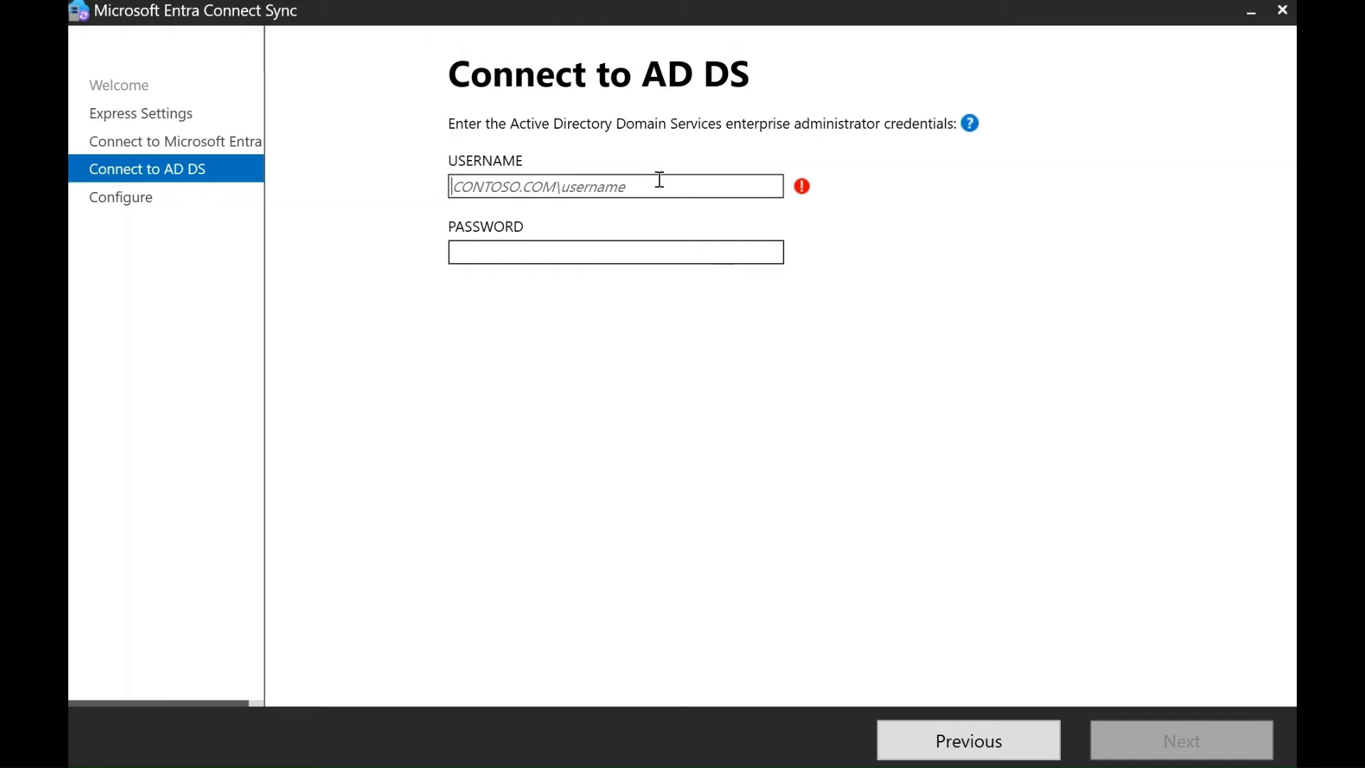
{"action": "type", "text": "it"}
{"action": "type", "text": "cham"}
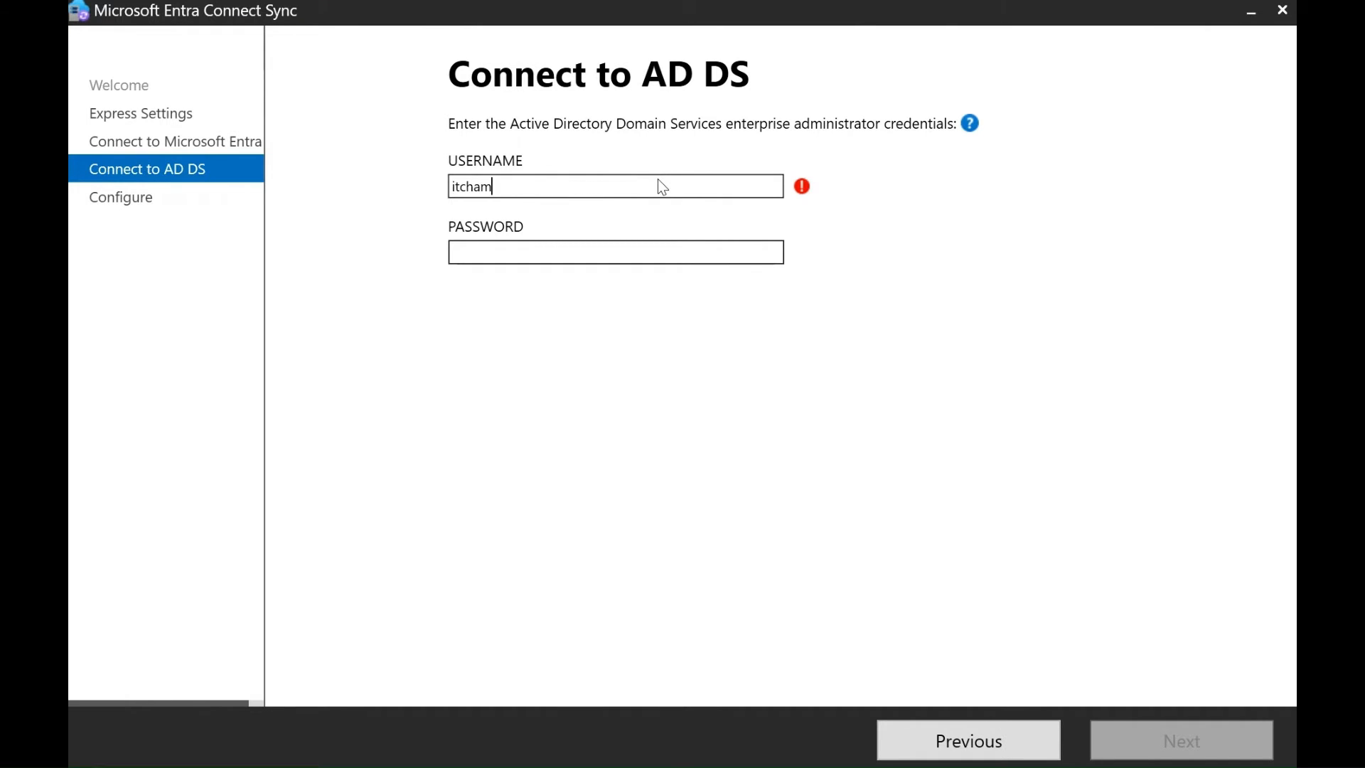
{"action": "type", "text": "p"}
{"action": "type", "text": "ions"}
{"action": "type", "text": "\\admi"}
{"action": "type", "text": "ni"}
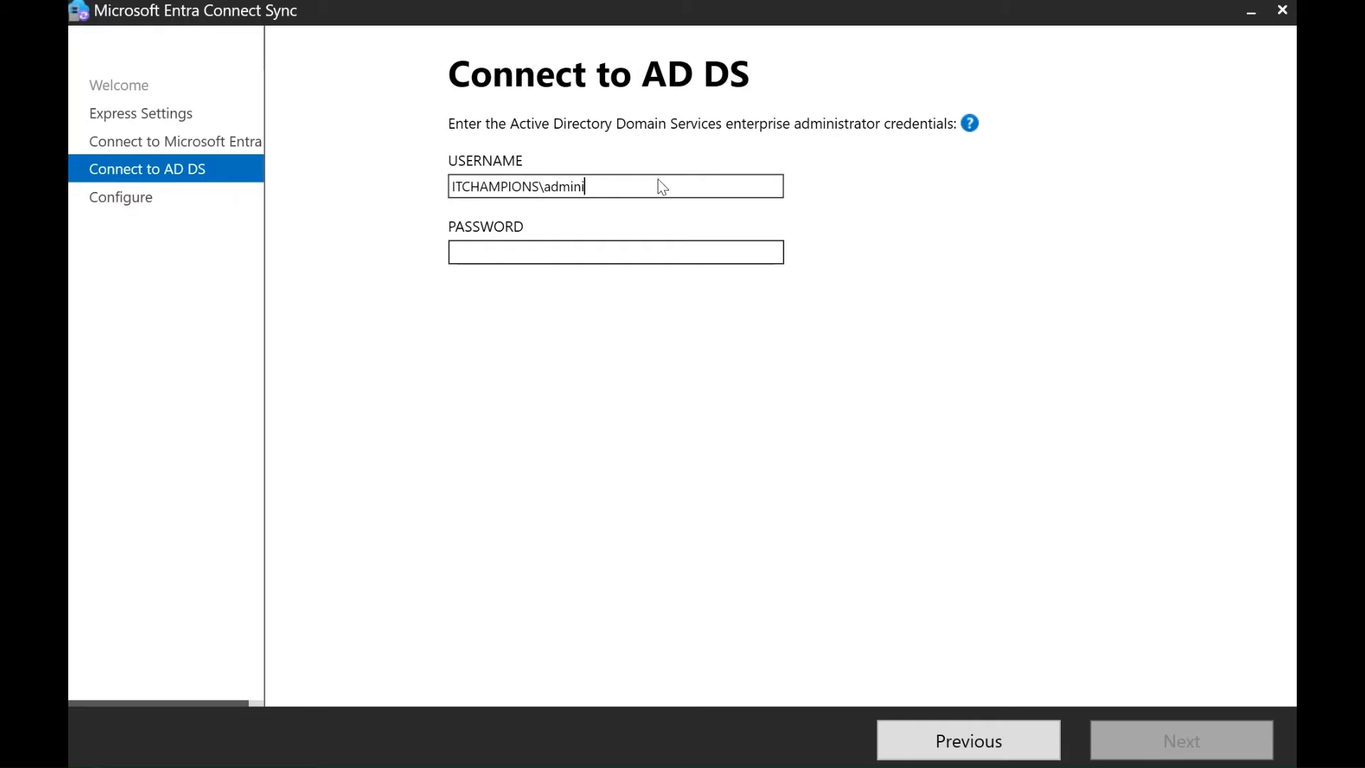
{"action": "type", "text": "strator"}
{"action": "key", "text": "Tab"}
{"action": "type", "text": "*******"}
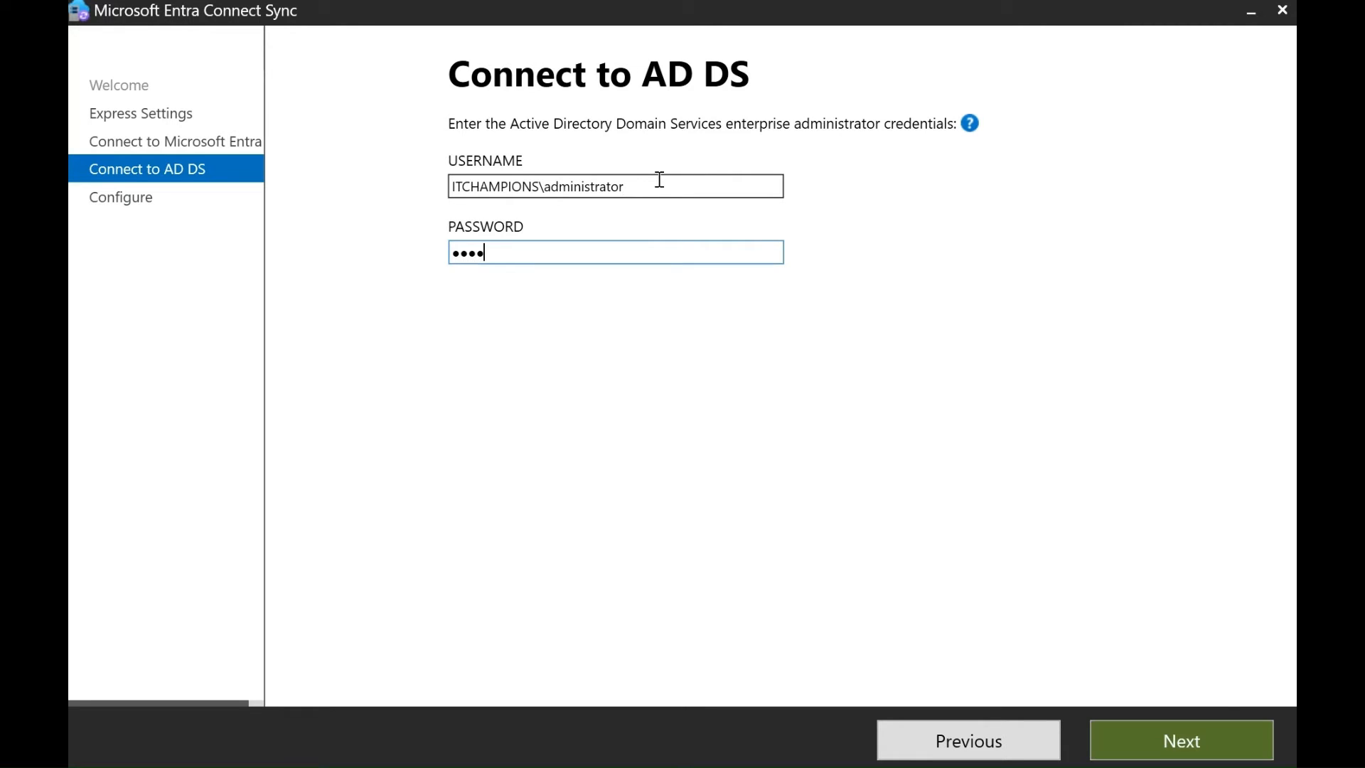
{"action": "type", "text": "**"}
{"action": "left_click", "coordinate": [1166, 739]}
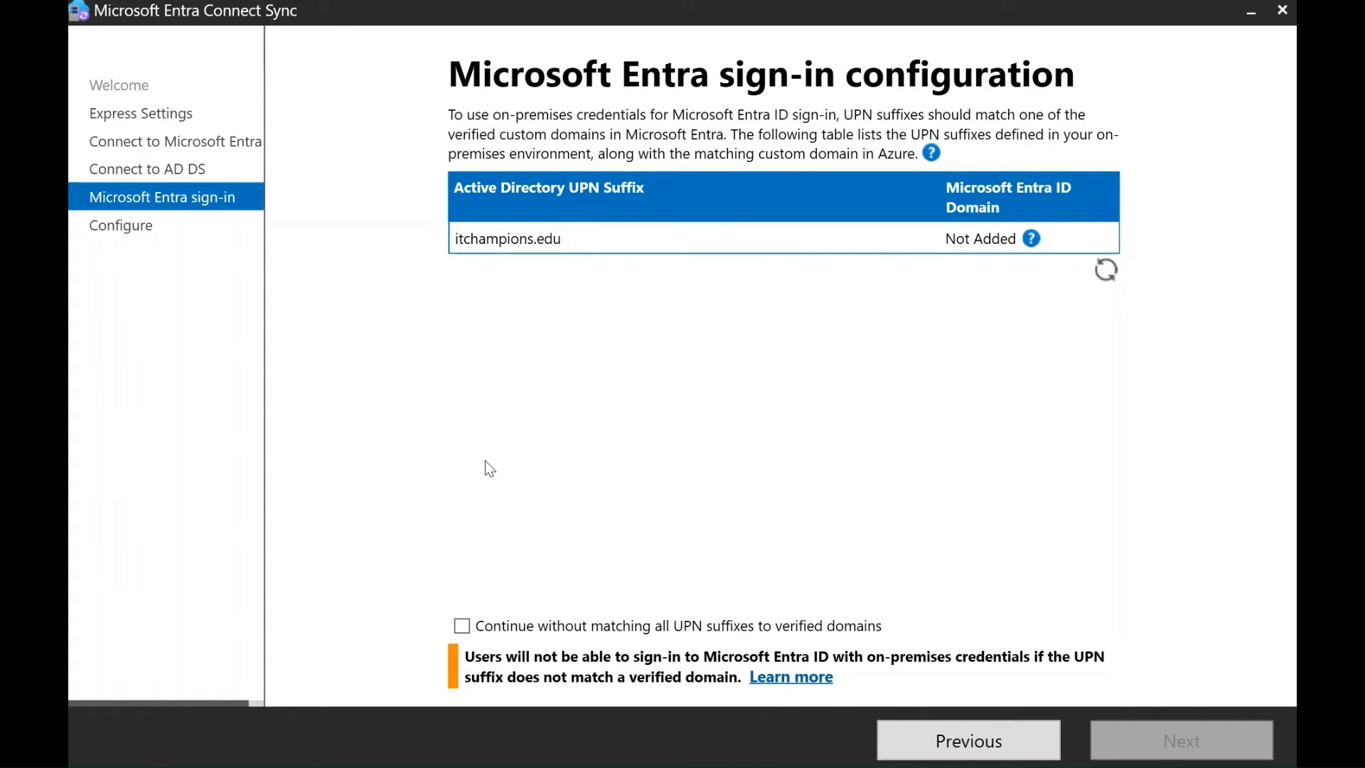
Continue without matching UPN suffixes and install the configuration with password hash sync
{"action": "left_click", "coordinate": [465, 632]}
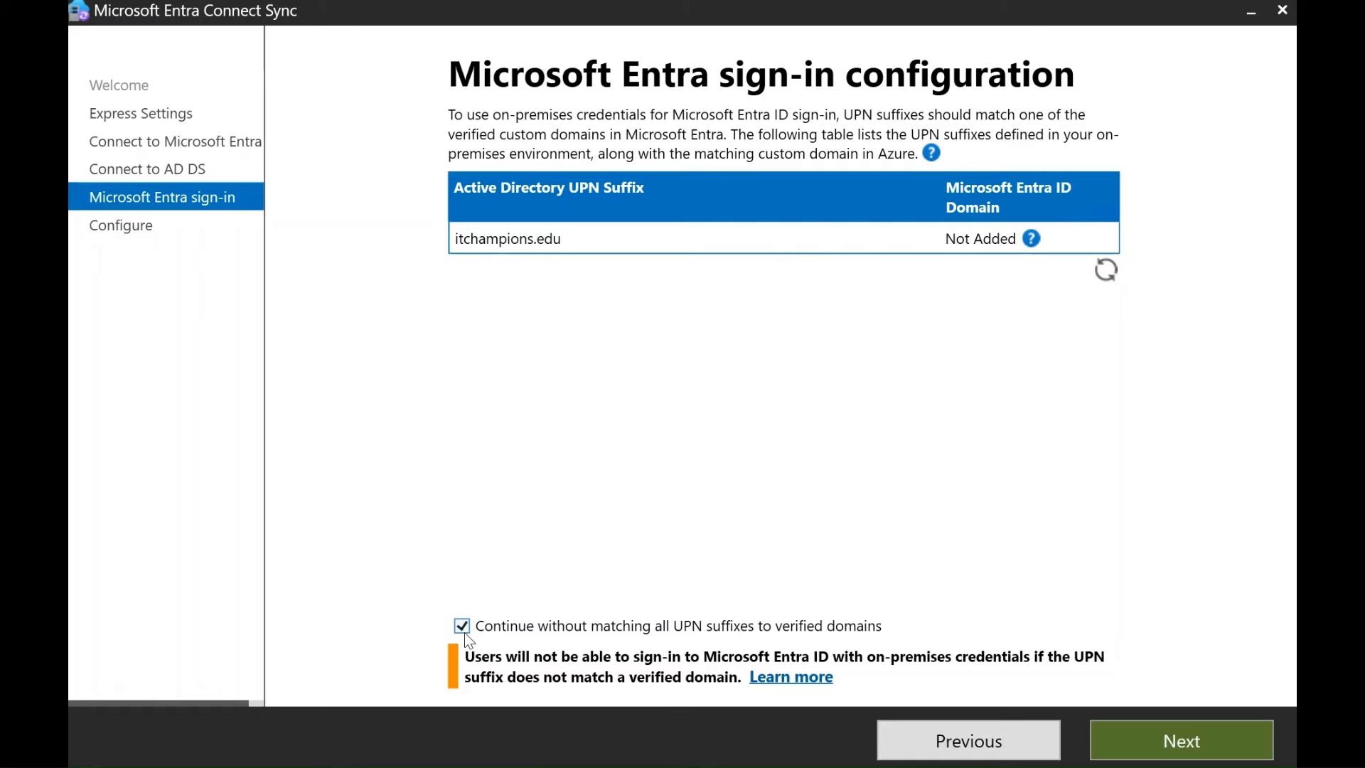
{"action": "left_click", "coordinate": [1200, 762]}
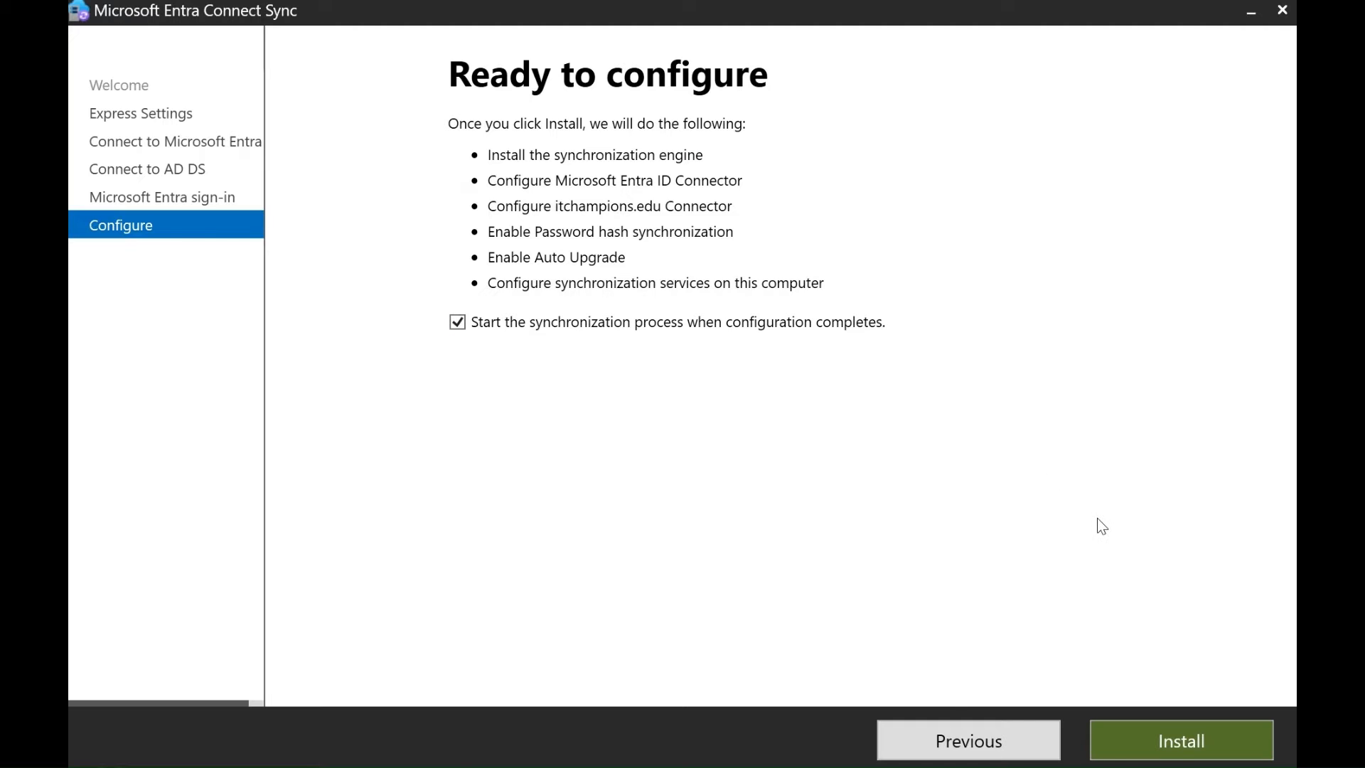
{"action": "left_click", "coordinate": [1181, 757]}
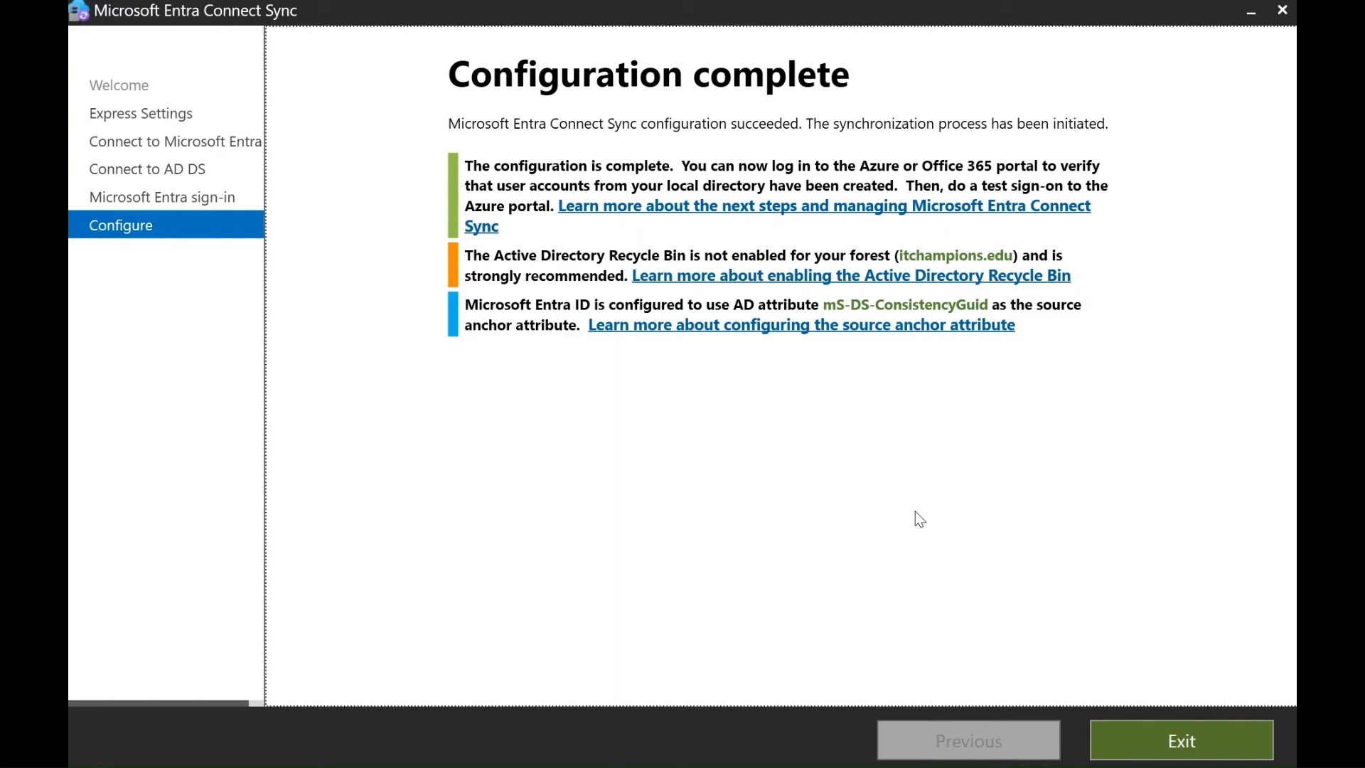
Exit the completed Entra Connect wizard and launch Server Manager from Start
{"action": "left_click", "coordinate": [1199, 742]}
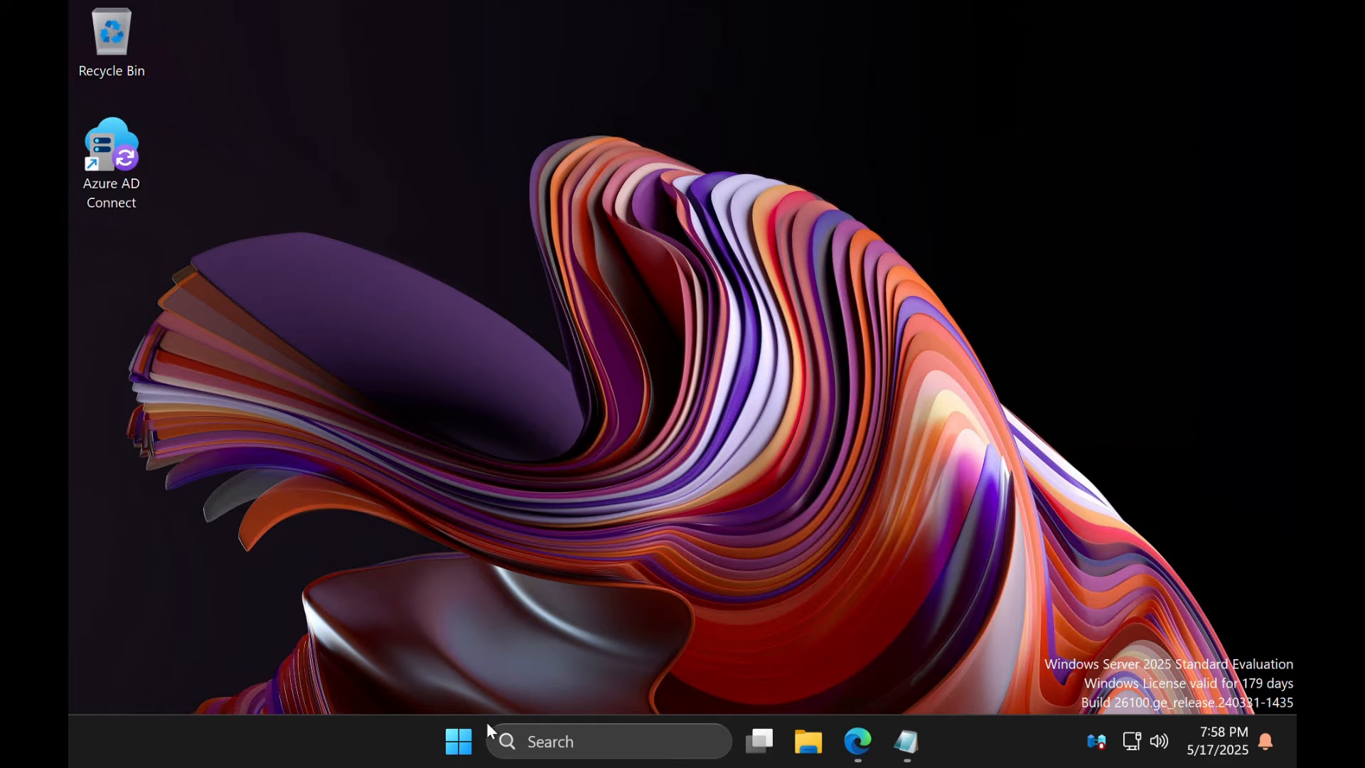
{"action": "left_click", "coordinate": [469, 728]}
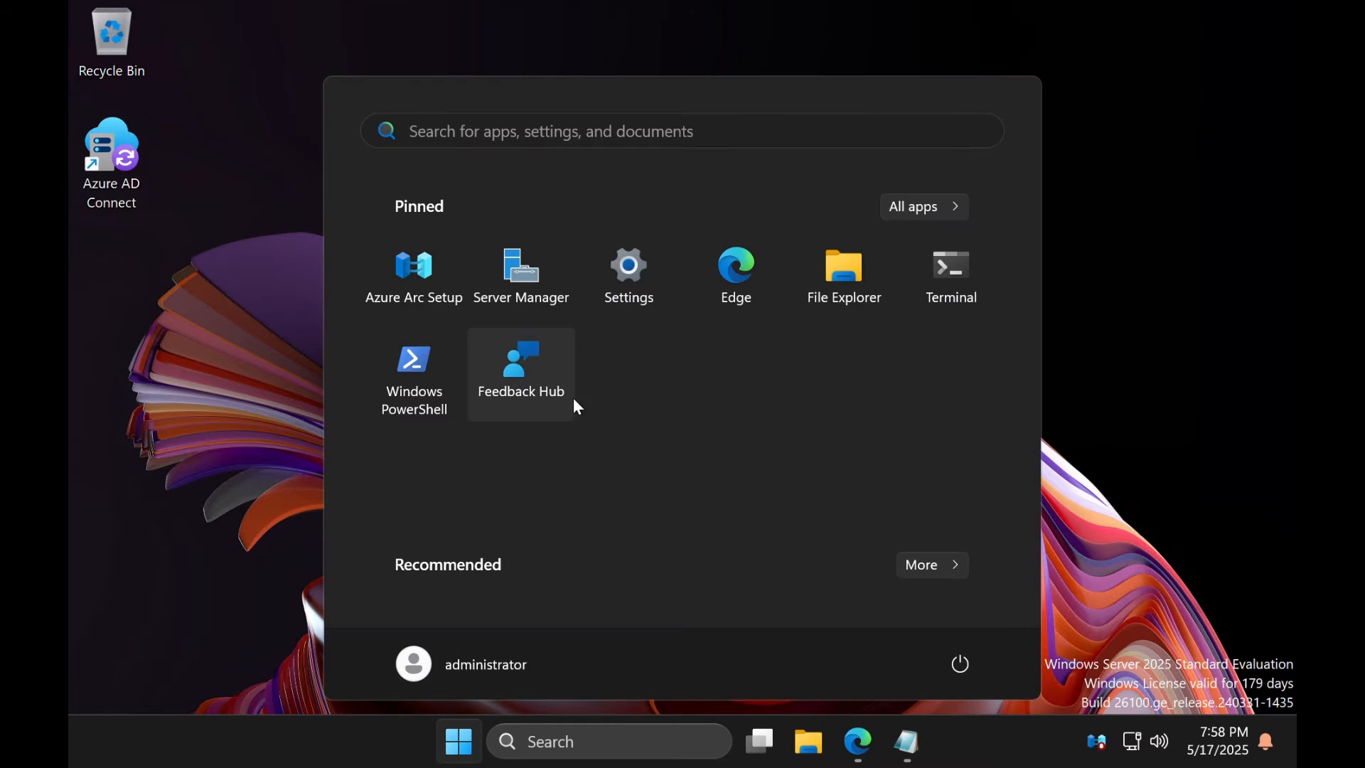
{"action": "left_click", "coordinate": [530, 262]}
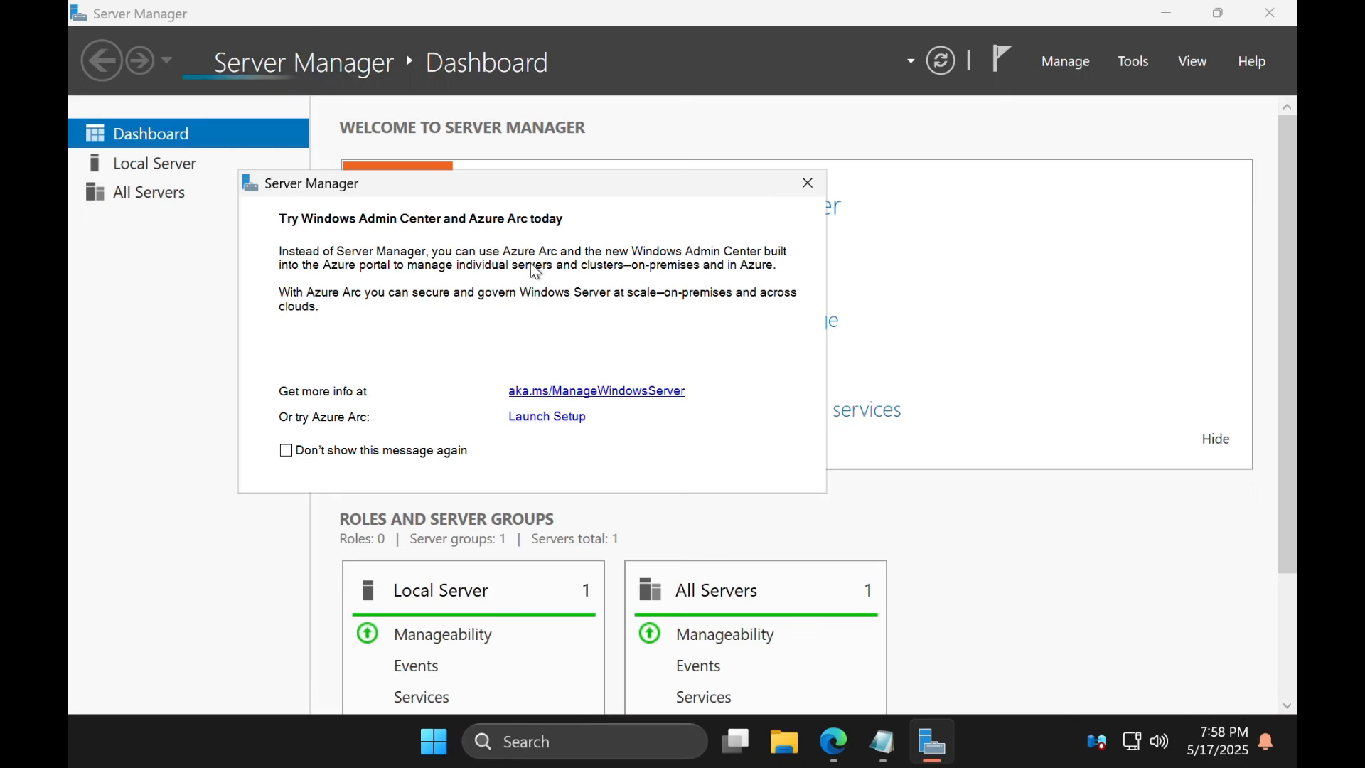
Dismiss the Azure Arc notice and launch Active Directory Users and Computers from Server Manager's Tools
{"action": "left_click", "coordinate": [807, 182]}
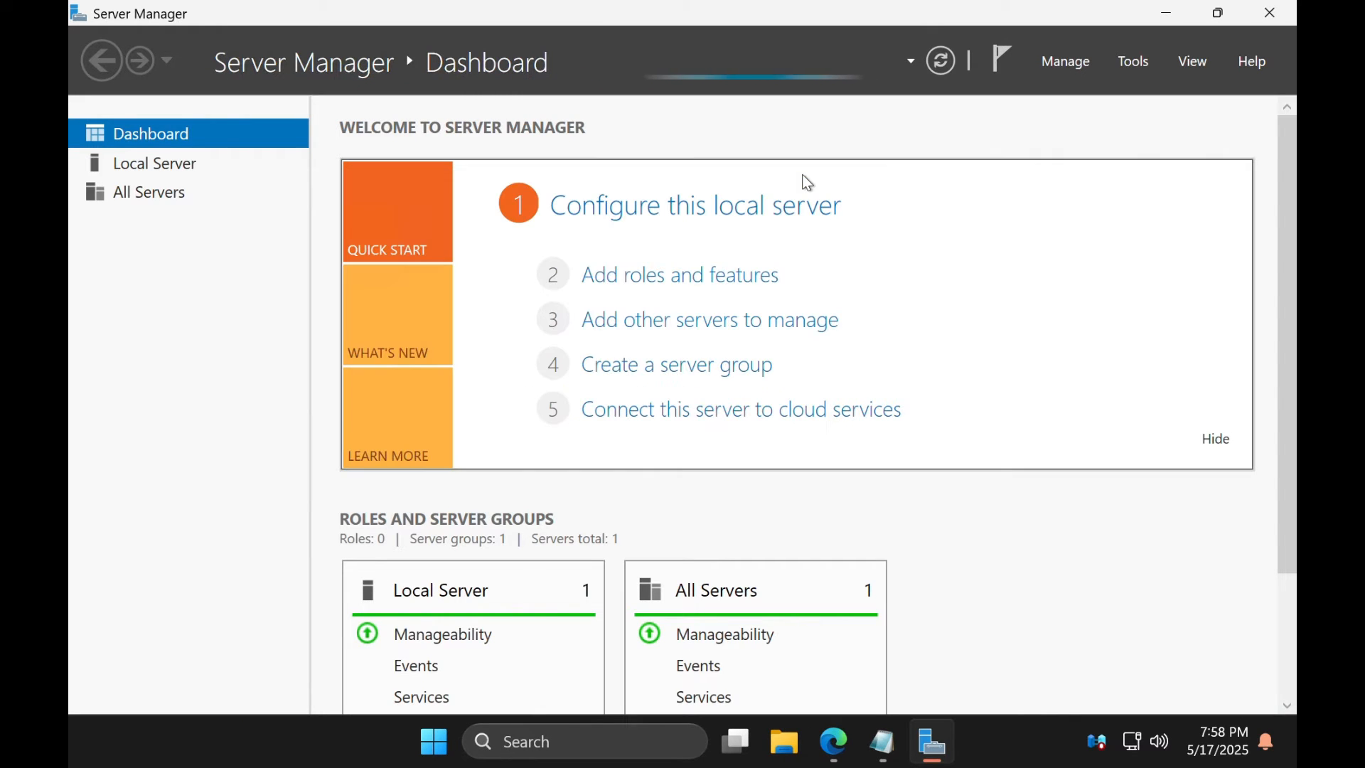
{"action": "left_click", "coordinate": [1142, 64]}
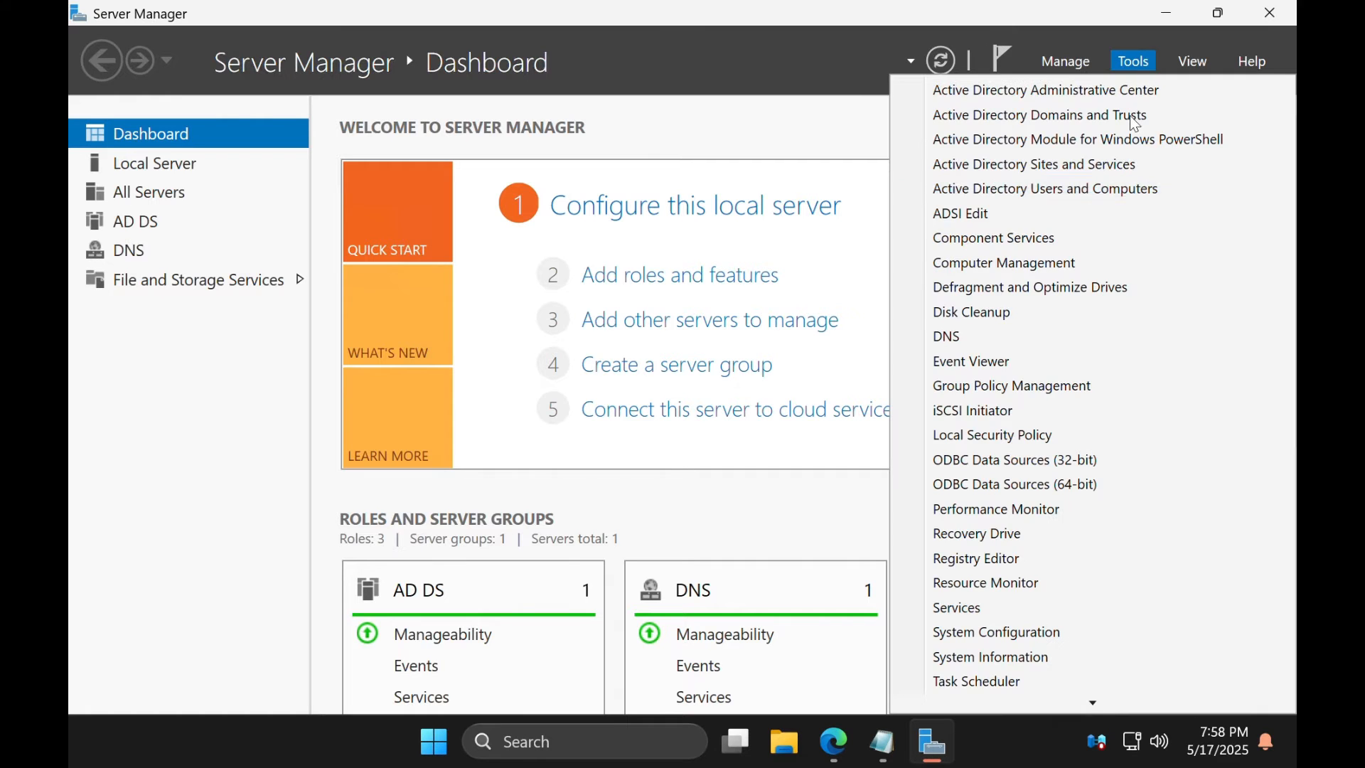
{"action": "left_click", "coordinate": [1106, 191]}
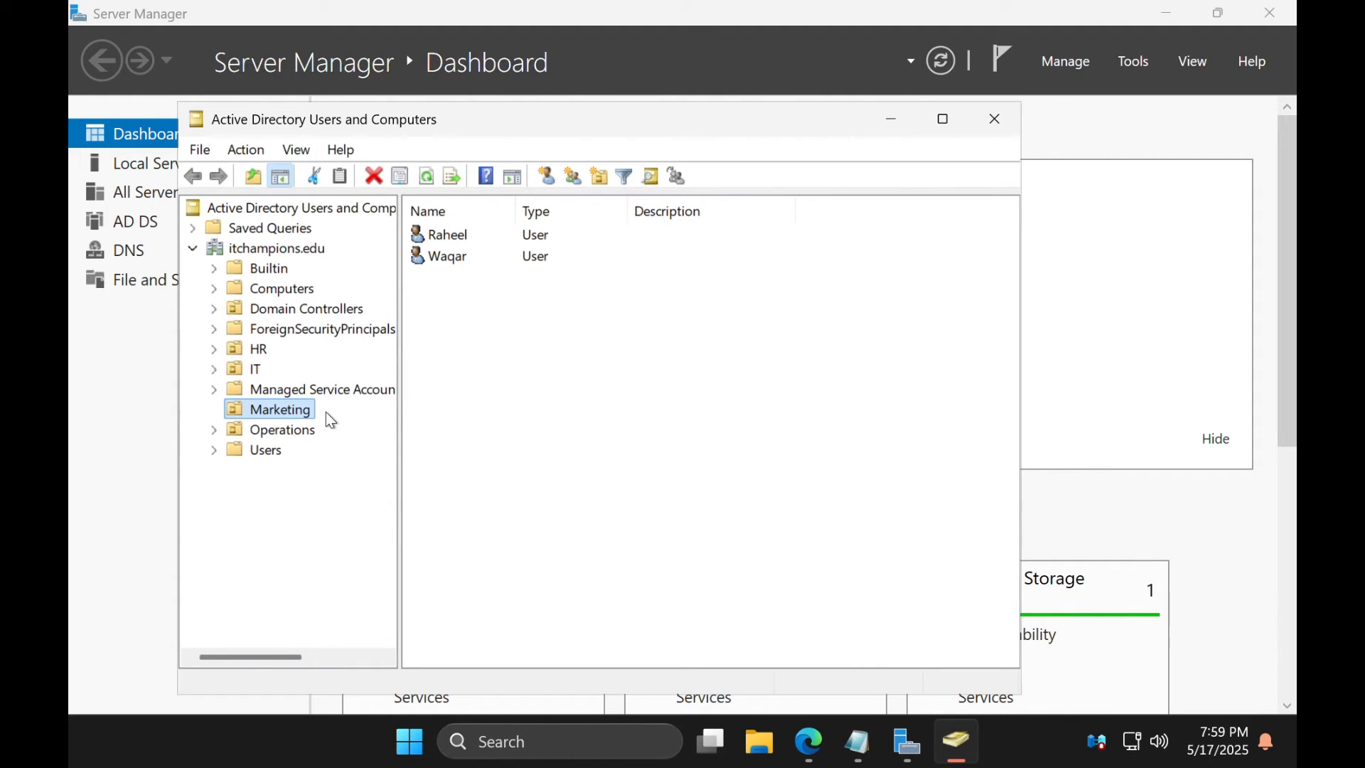
Check the user lists in the IT and HR OUs, then switch to the Microsoft 365 admin center in Edge
{"action": "left_click", "coordinate": [261, 371]}
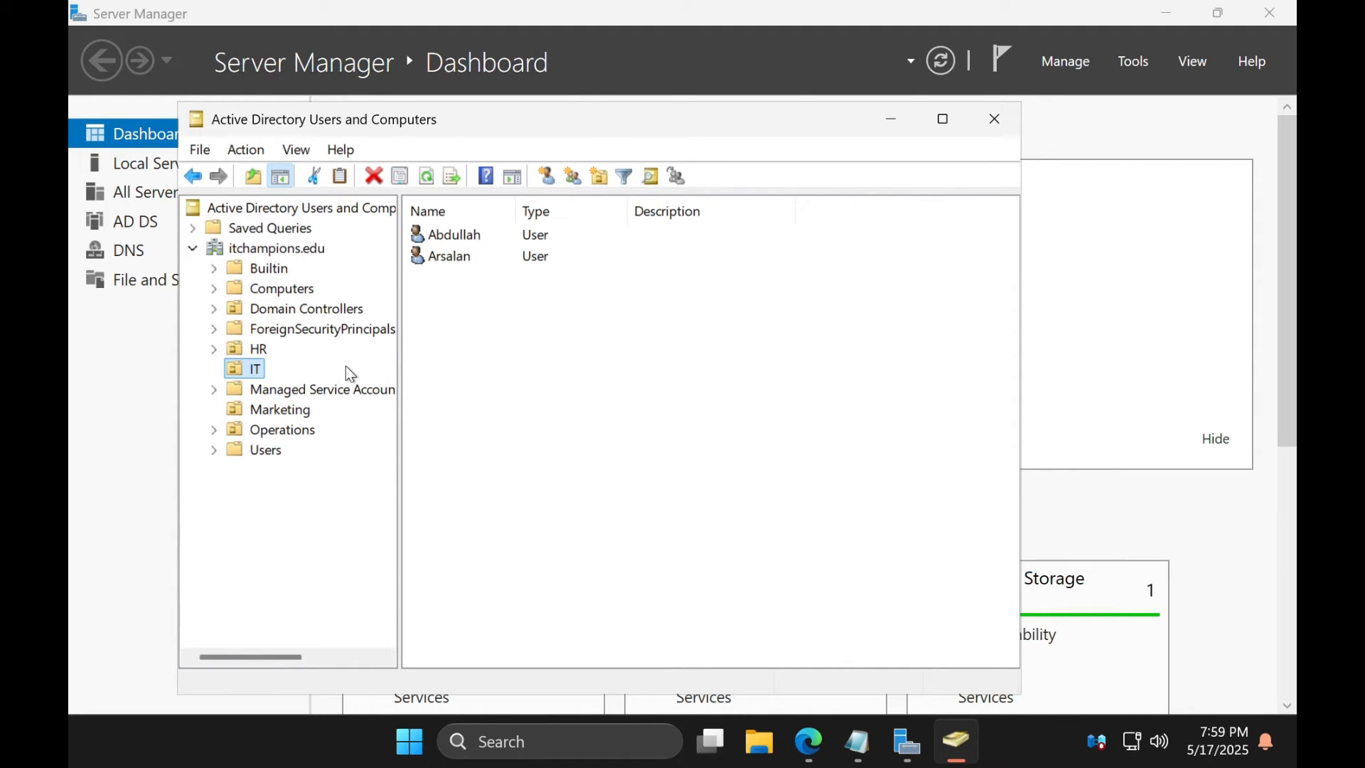
{"action": "left_click", "coordinate": [263, 348]}
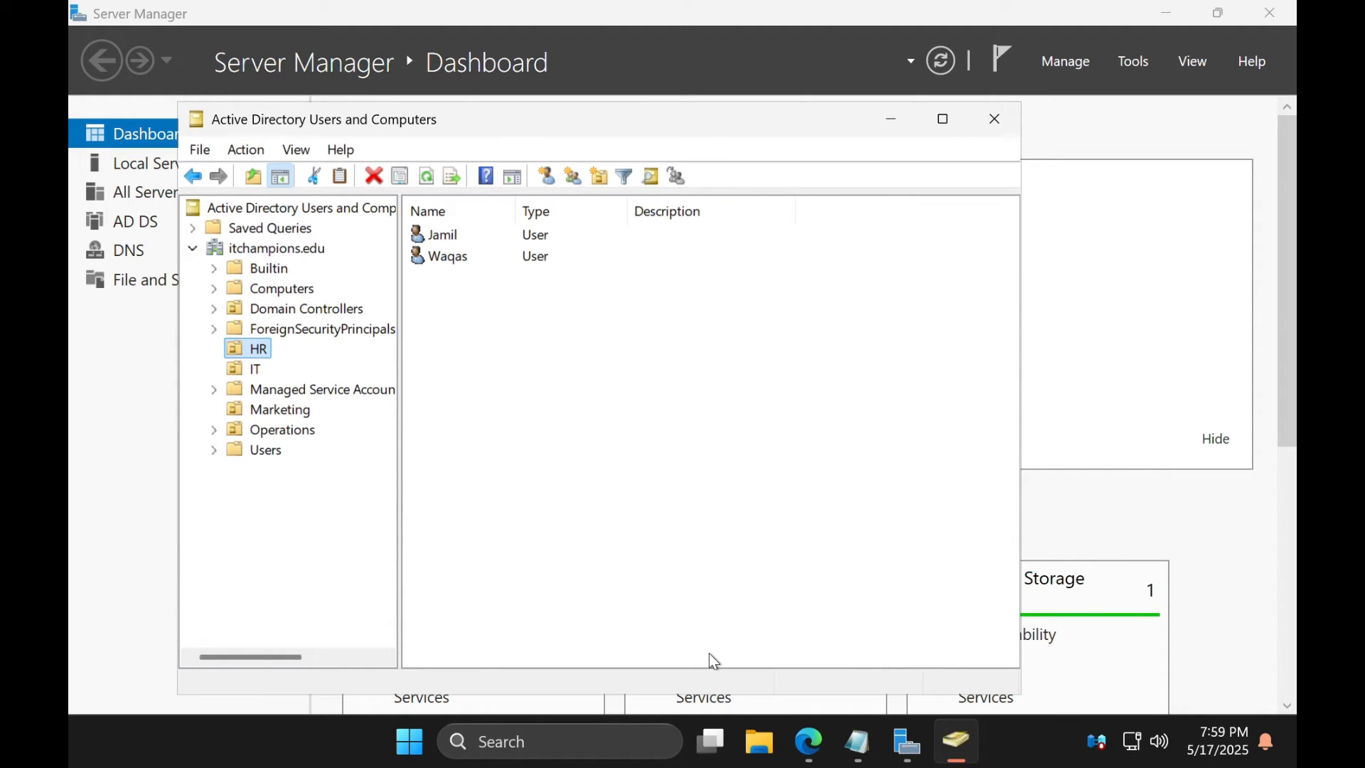
{"action": "left_click", "coordinate": [812, 763]}
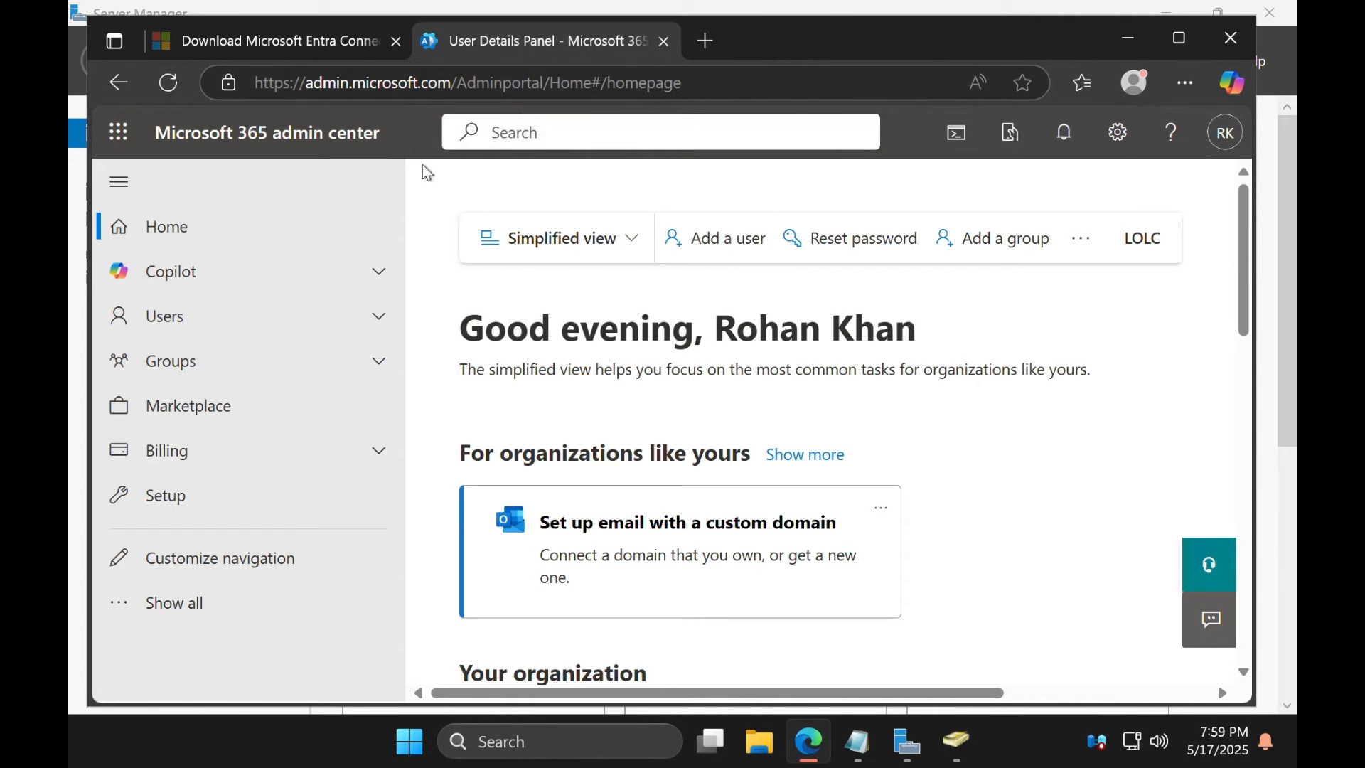
Scroll the Active users list to confirm the synced on-premises accounts, then minimize Edge
{"action": "left_click", "coordinate": [356, 318]}
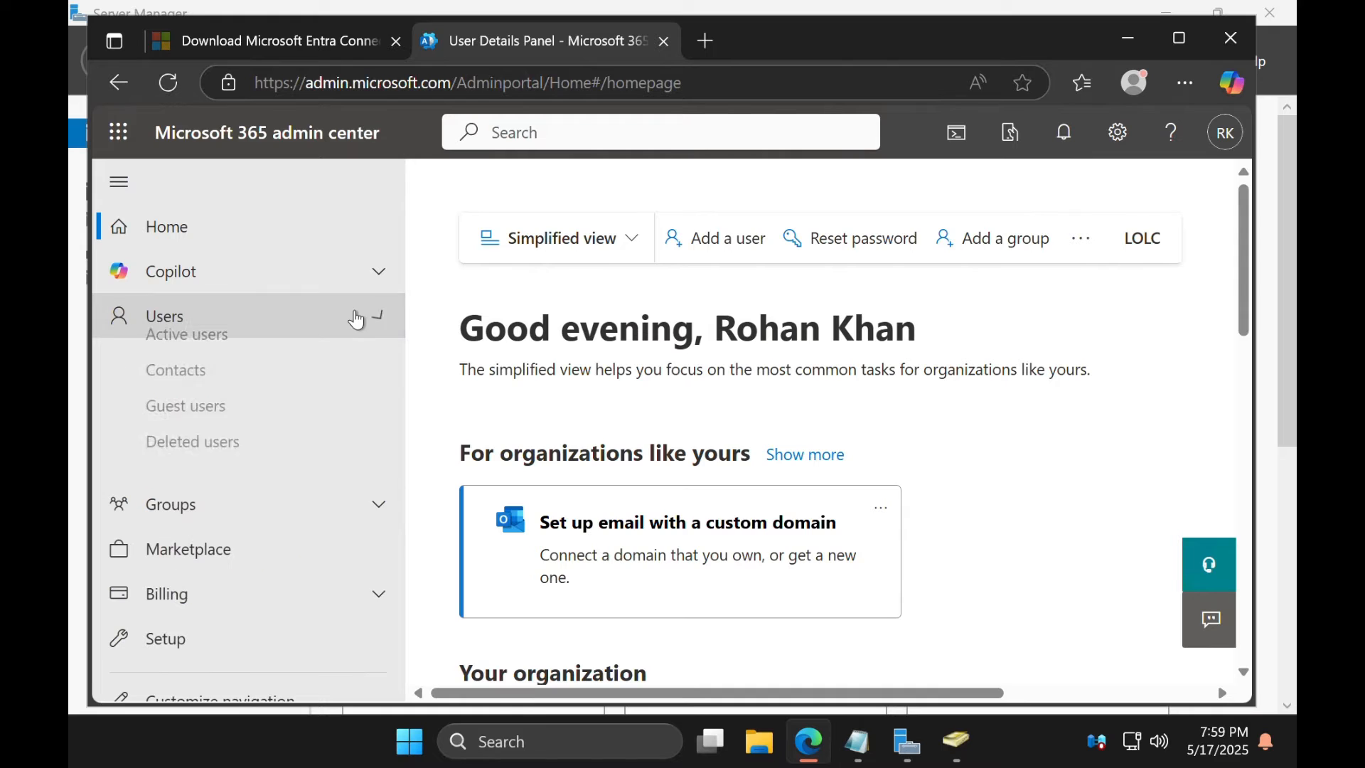
{"action": "left_click", "coordinate": [312, 364]}
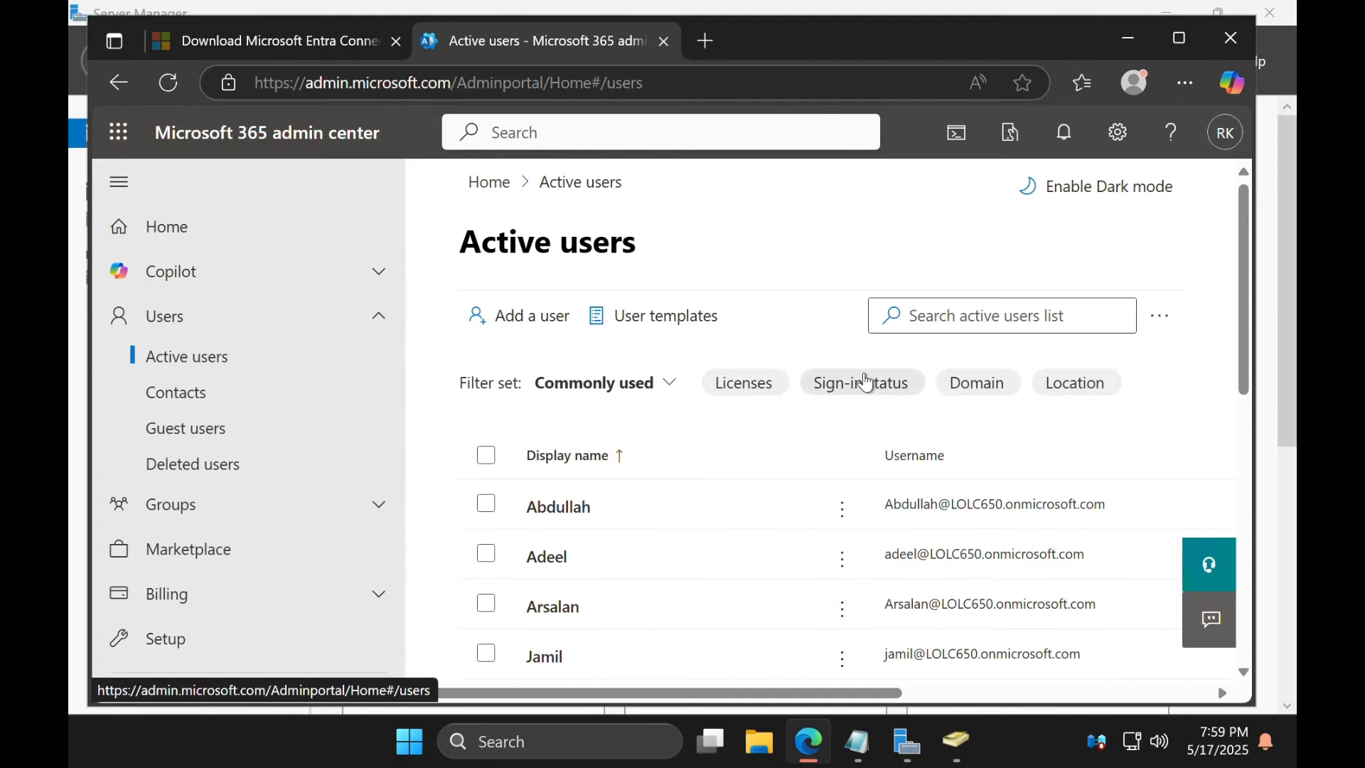
{"action": "scroll", "coordinate": [865, 383], "scroll_direction": "down", "scroll_amount": 3}
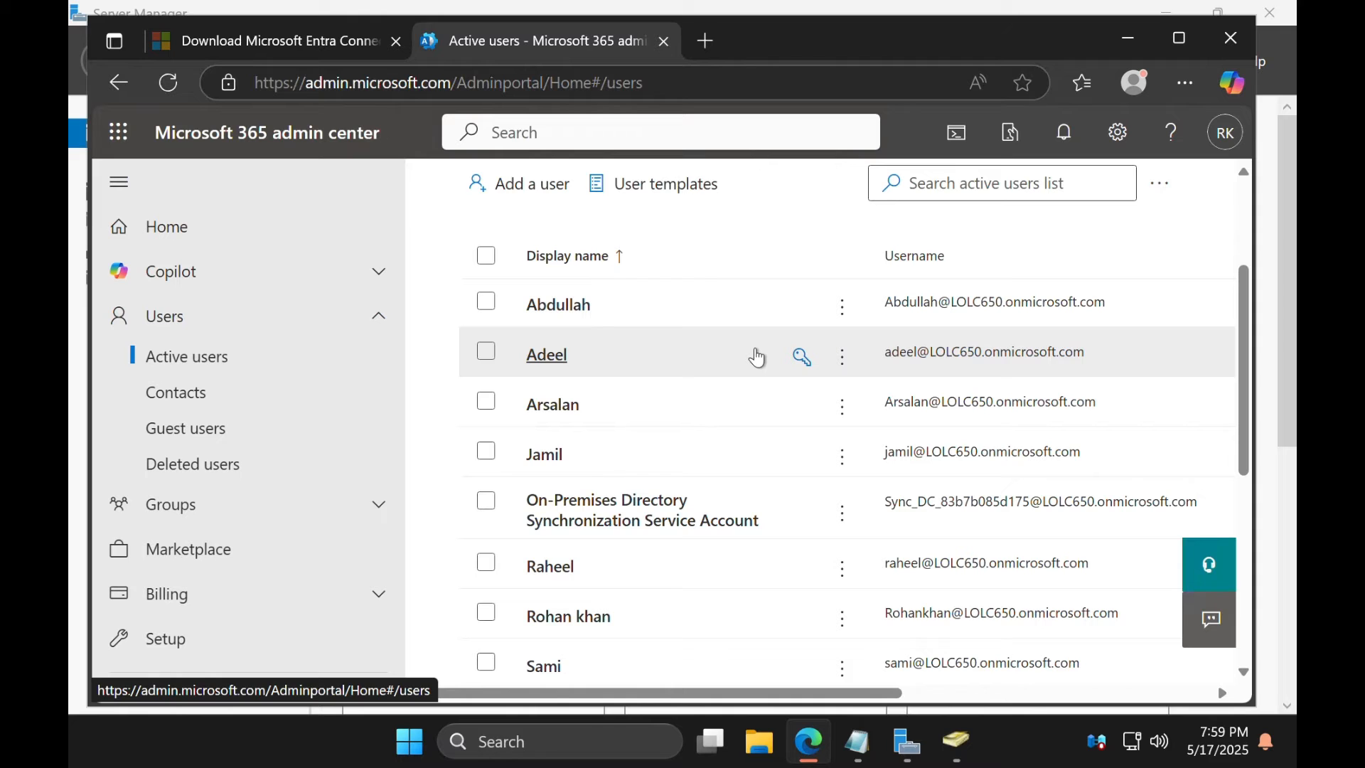
{"action": "scroll", "coordinate": [757, 357], "scroll_direction": "down", "scroll_amount": 1}
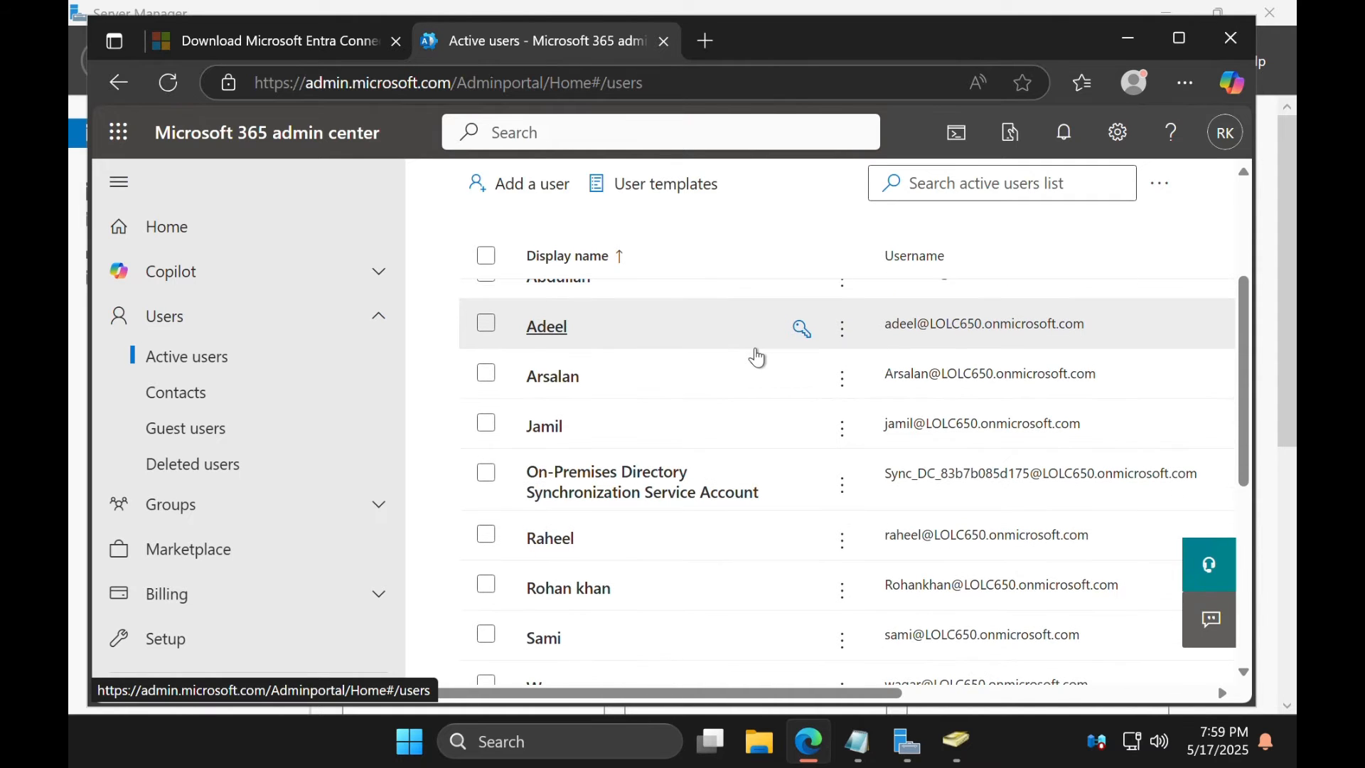
{"action": "scroll", "coordinate": [750, 349], "scroll_direction": "down", "scroll_amount": 3}
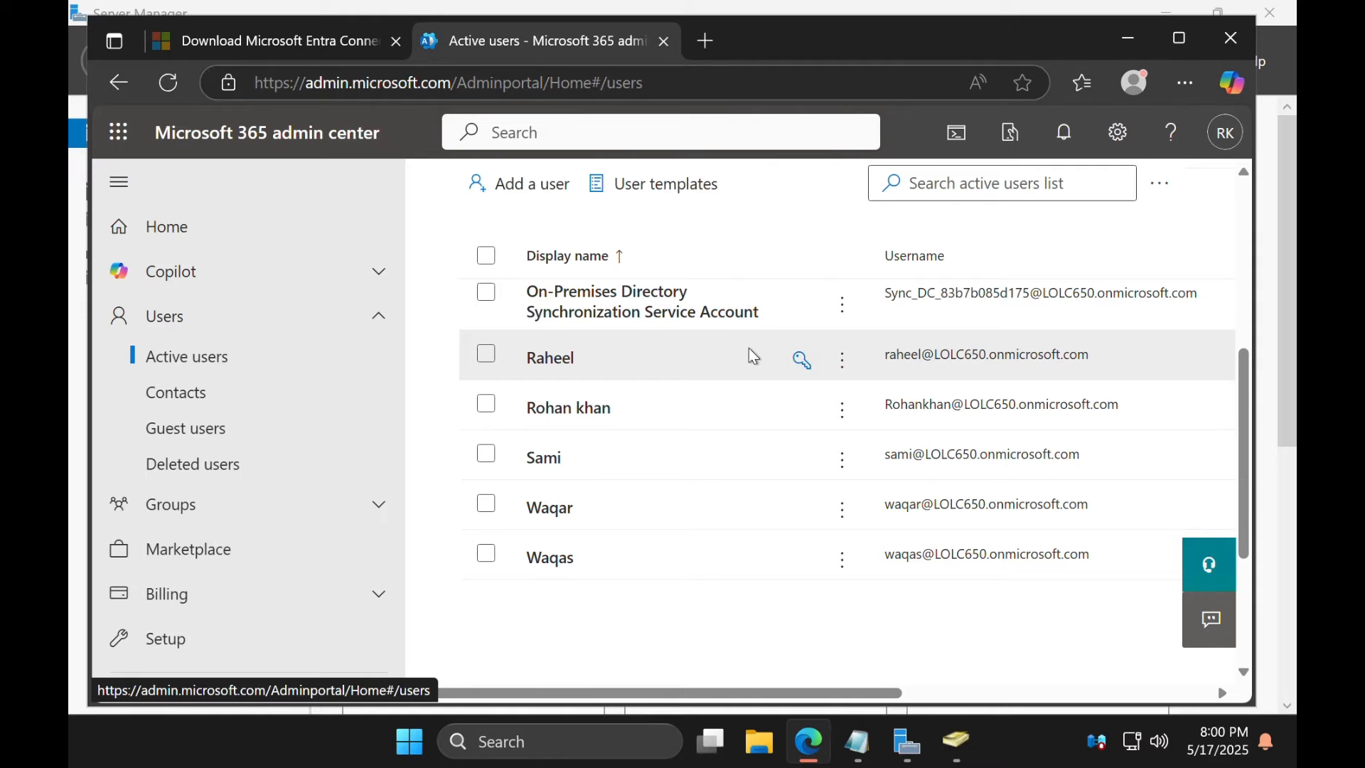
{"action": "scroll", "coordinate": [753, 355], "scroll_direction": "down", "scroll_amount": 2}
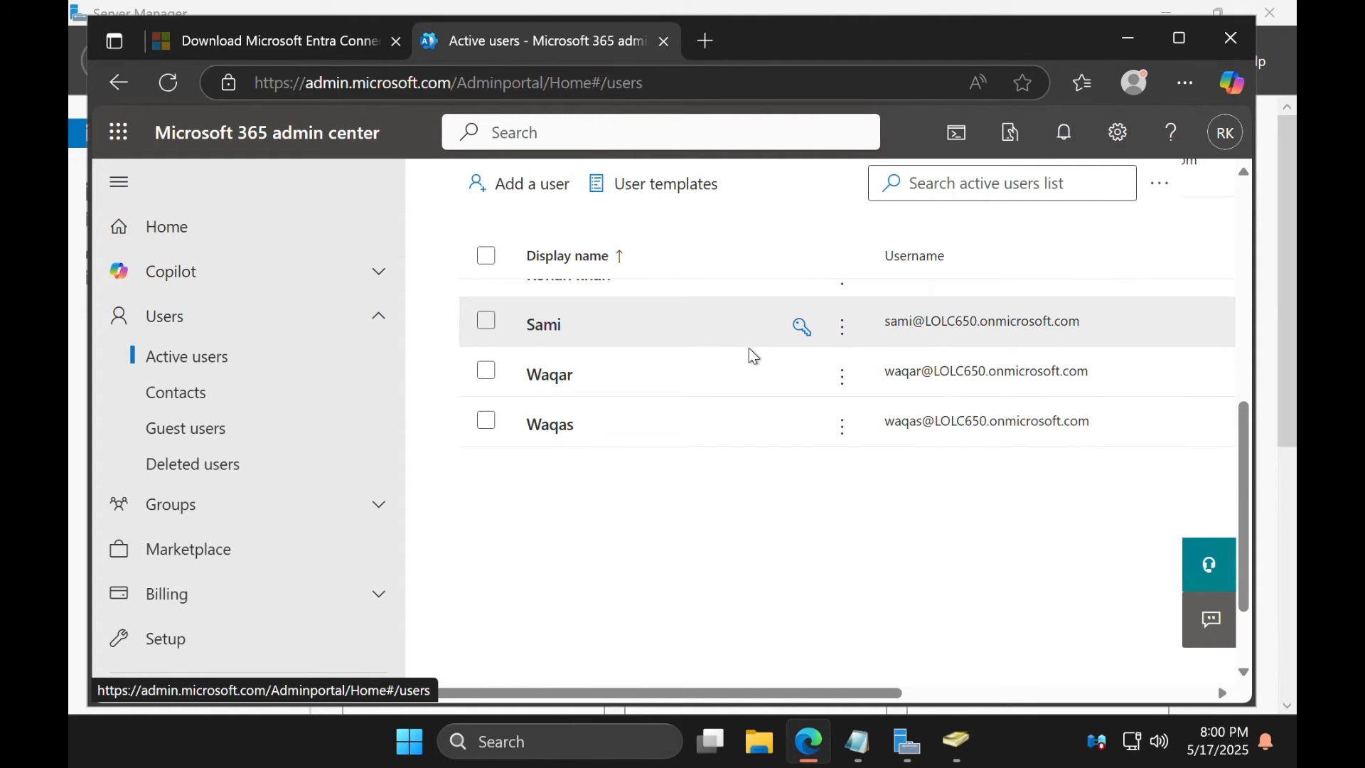
{"action": "scroll", "coordinate": [754, 355], "scroll_direction": "down", "scroll_amount": 1}
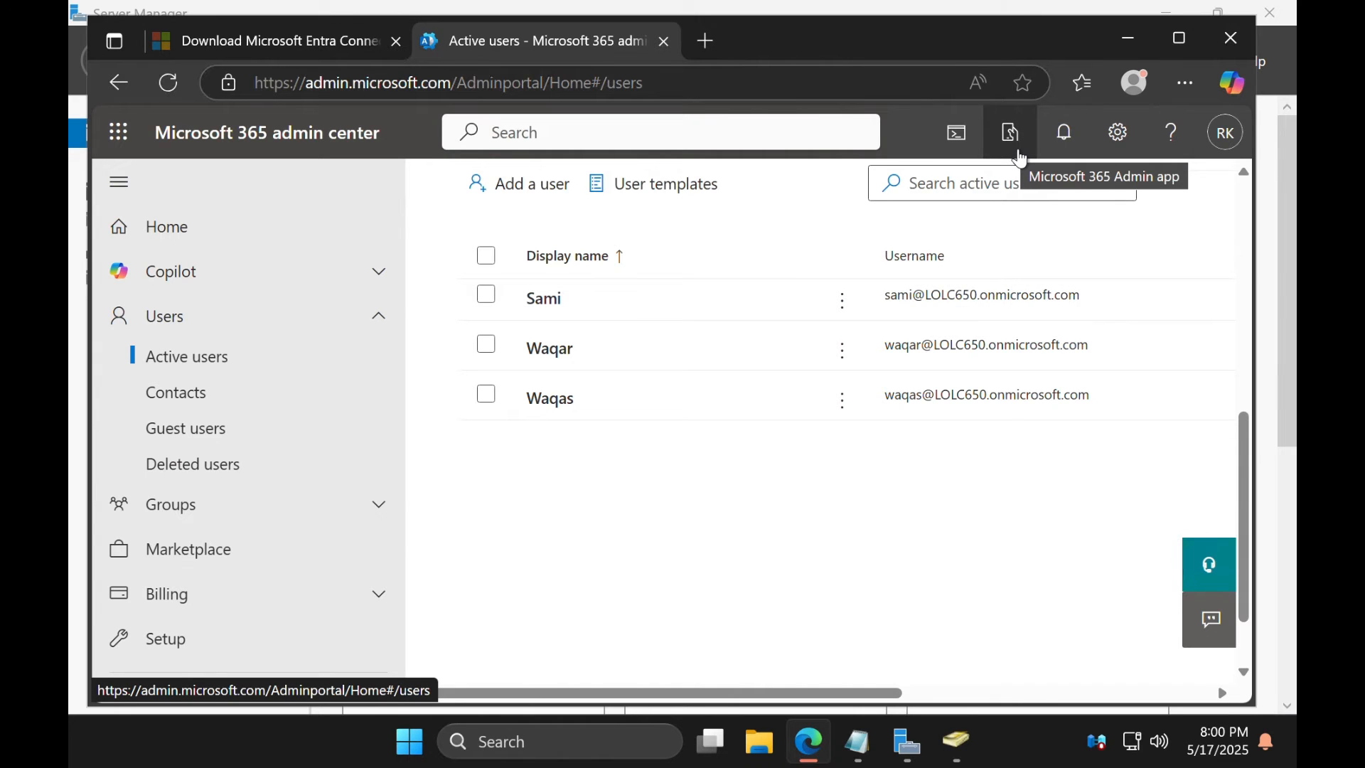
{"action": "left_click", "coordinate": [1130, 41]}
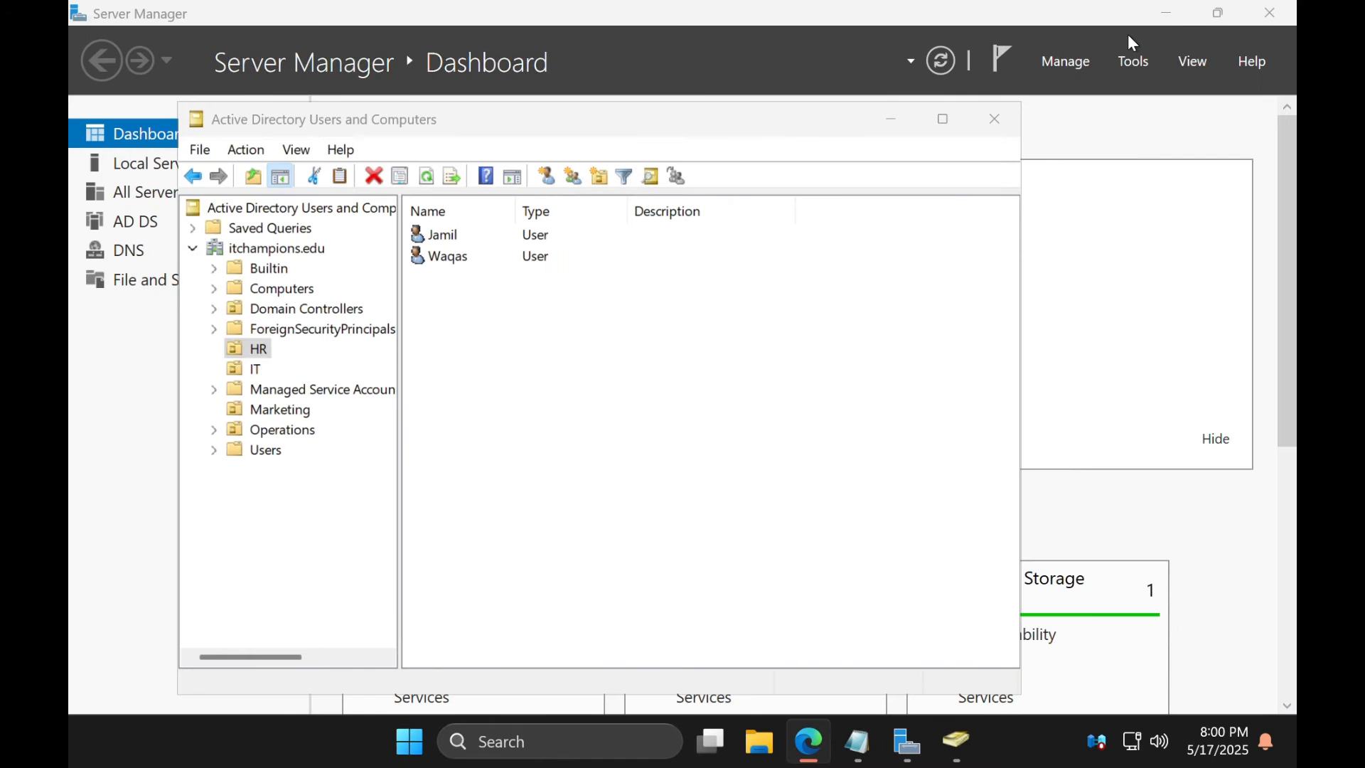
Minimize the open windows and expand the Azure AD Connect folder under Start > All apps
{"action": "left_click", "coordinate": [892, 122]}
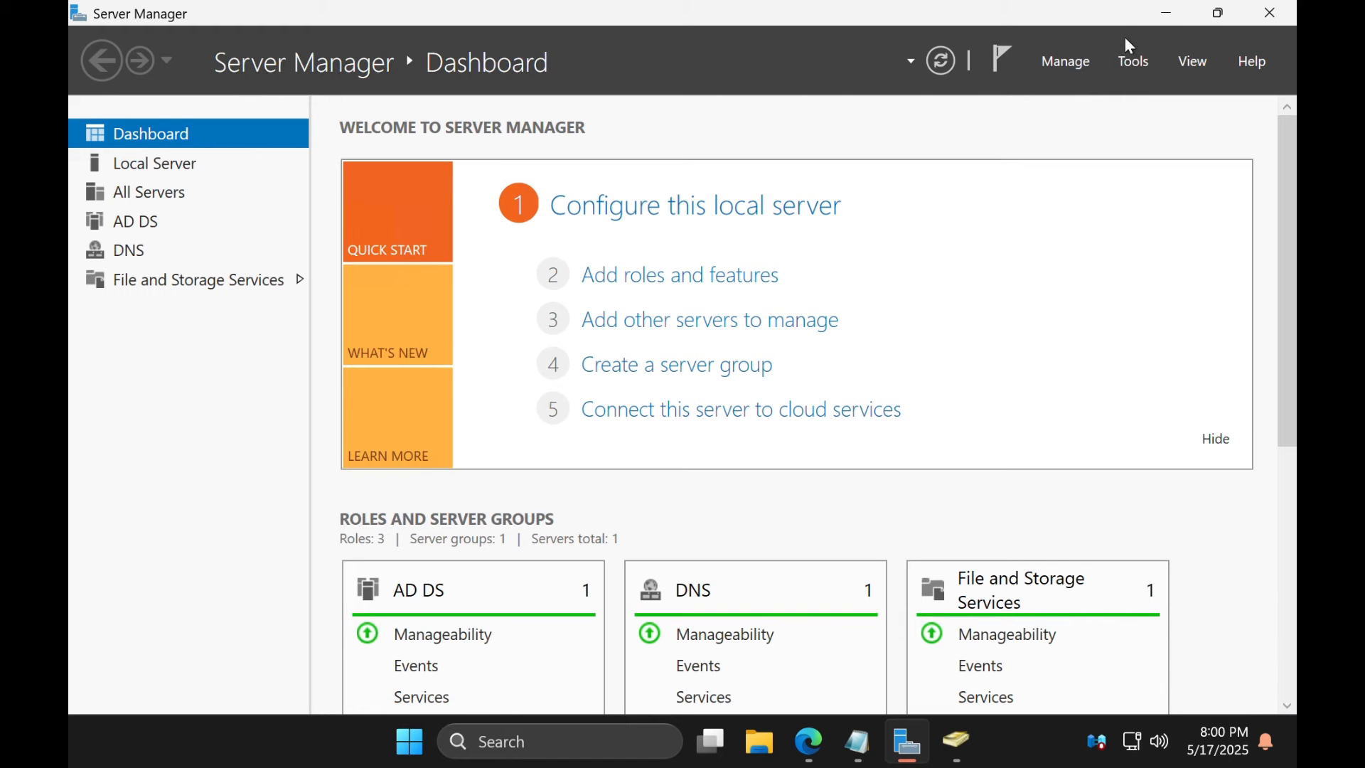
{"action": "left_click", "coordinate": [1169, 13]}
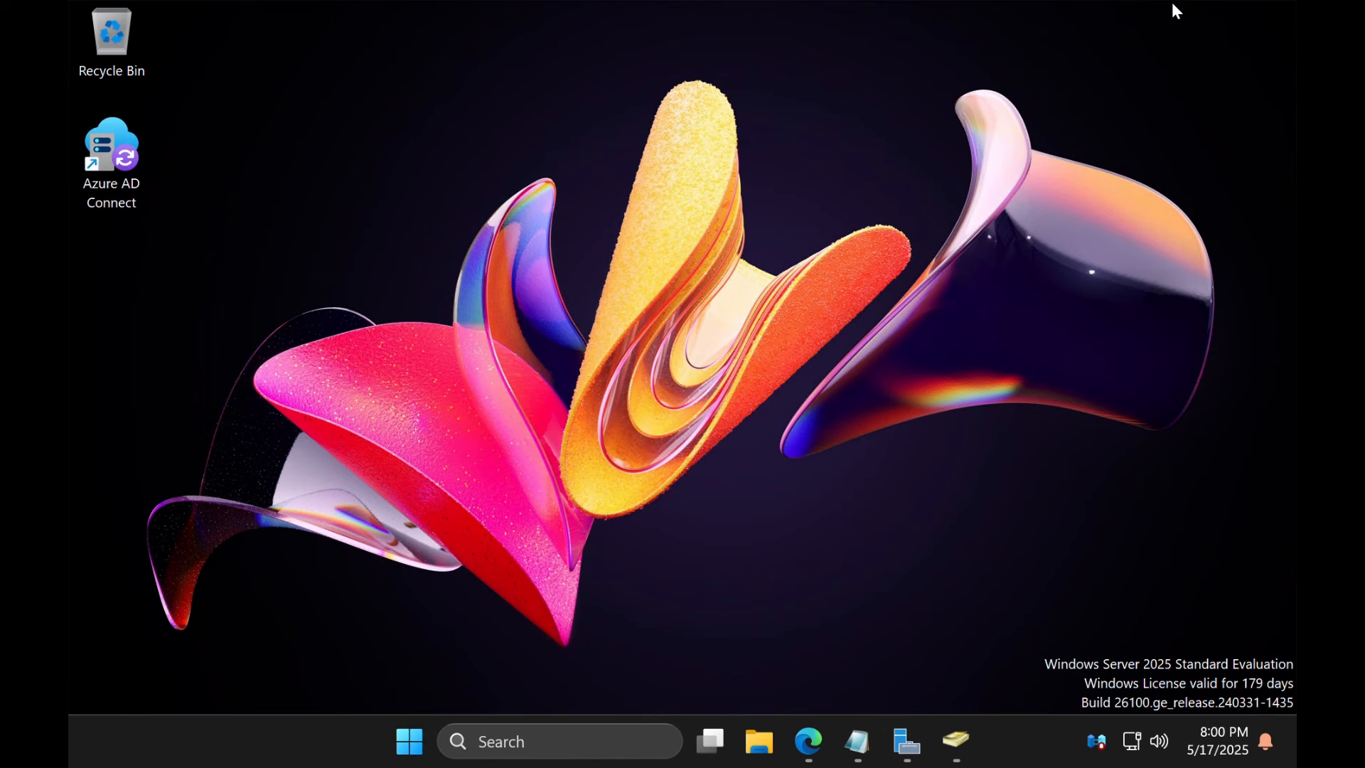
{"action": "left_click", "coordinate": [409, 742]}
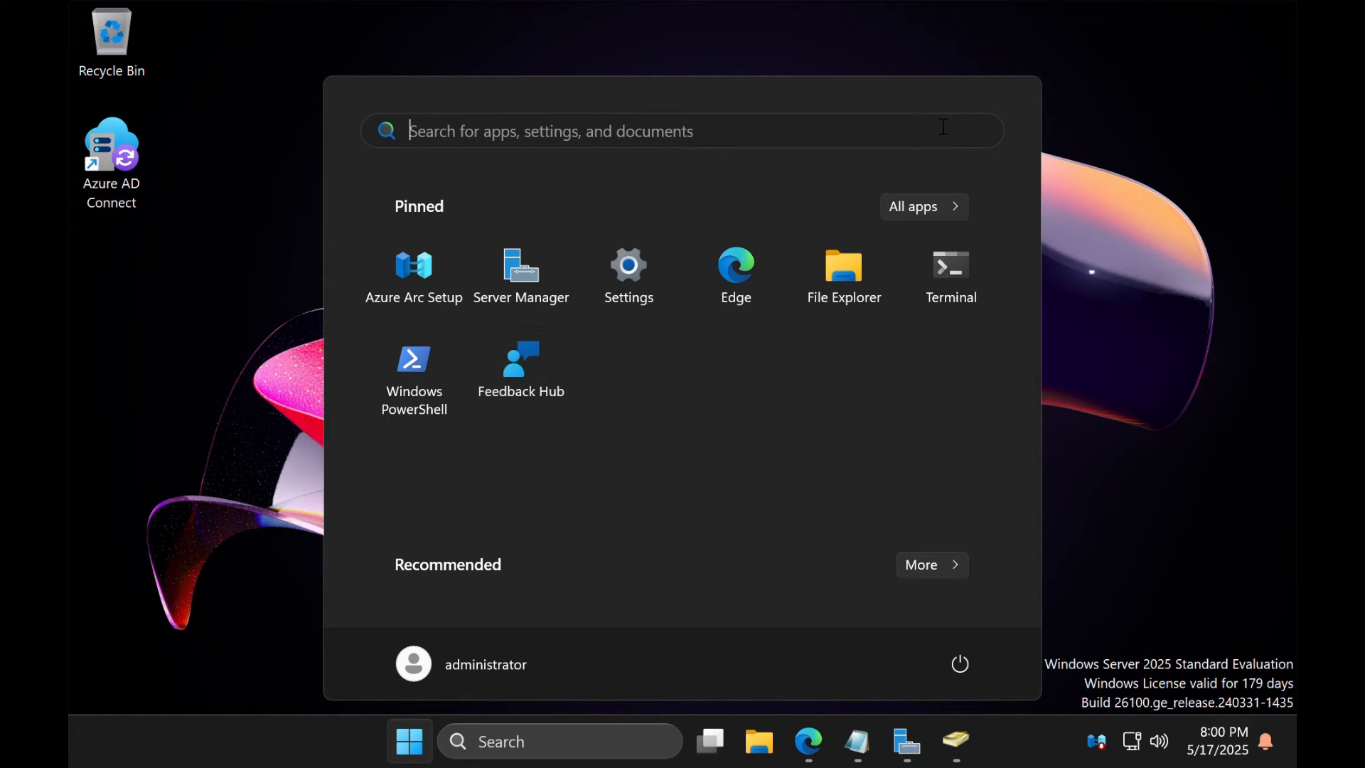
{"action": "left_click", "coordinate": [924, 210]}
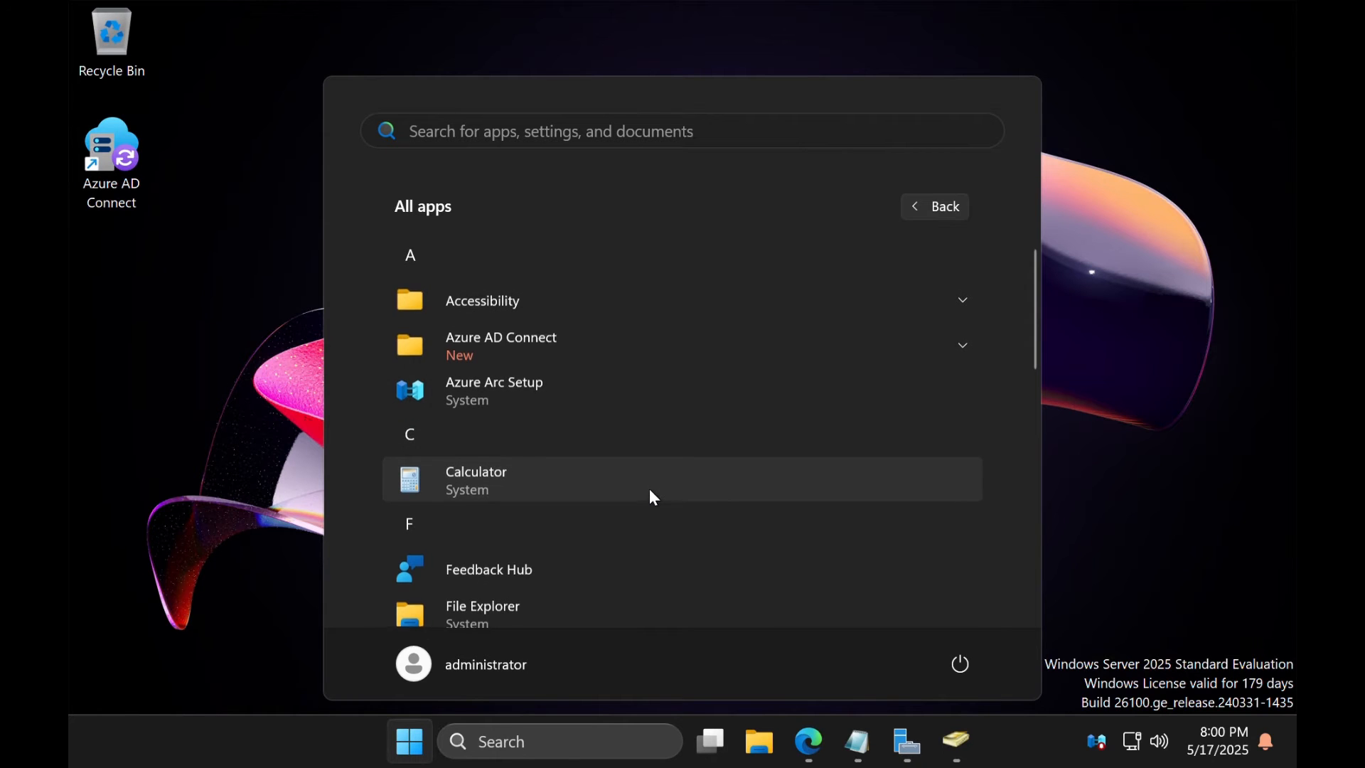
{"action": "scroll", "coordinate": [649, 489], "scroll_direction": "down", "scroll_amount": 1}
{"action": "scroll", "coordinate": [649, 489], "scroll_direction": "up", "scroll_amount": 1}
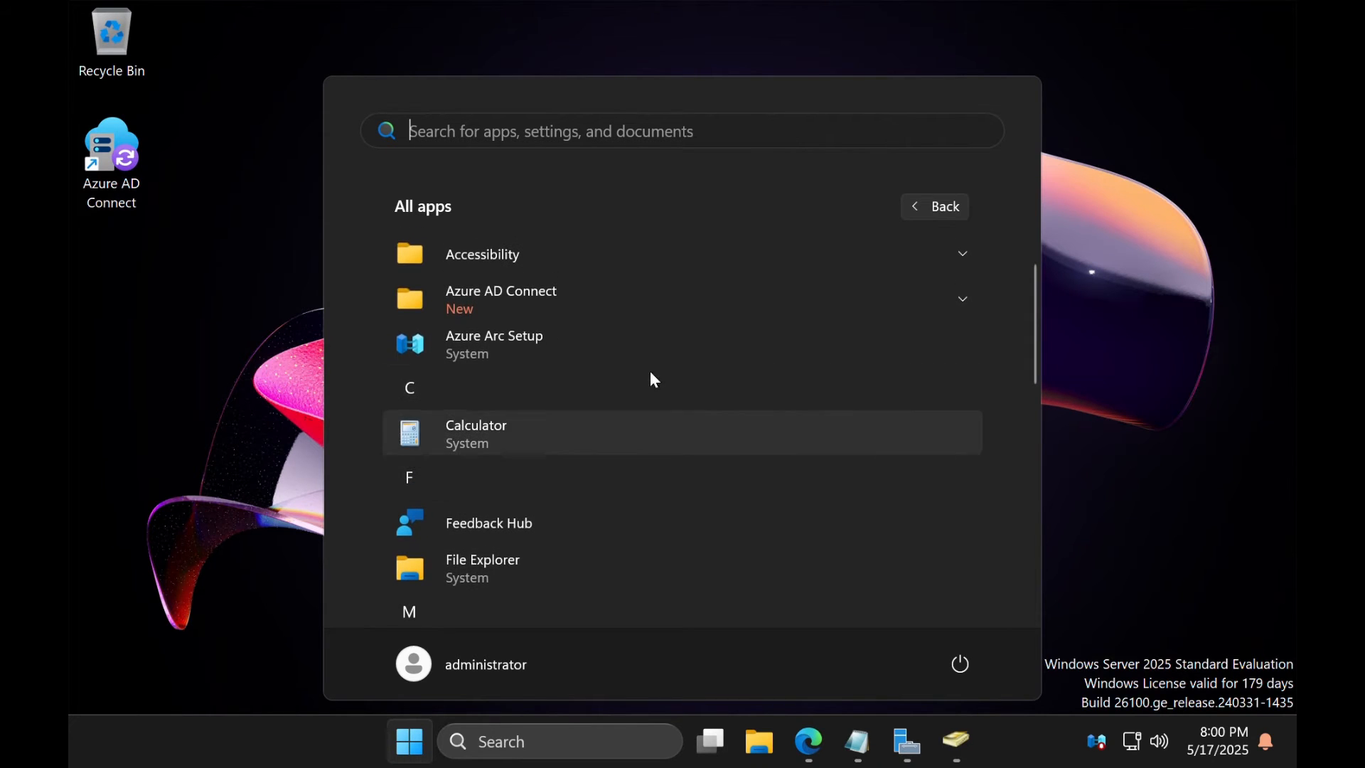
{"action": "left_click", "coordinate": [638, 307]}
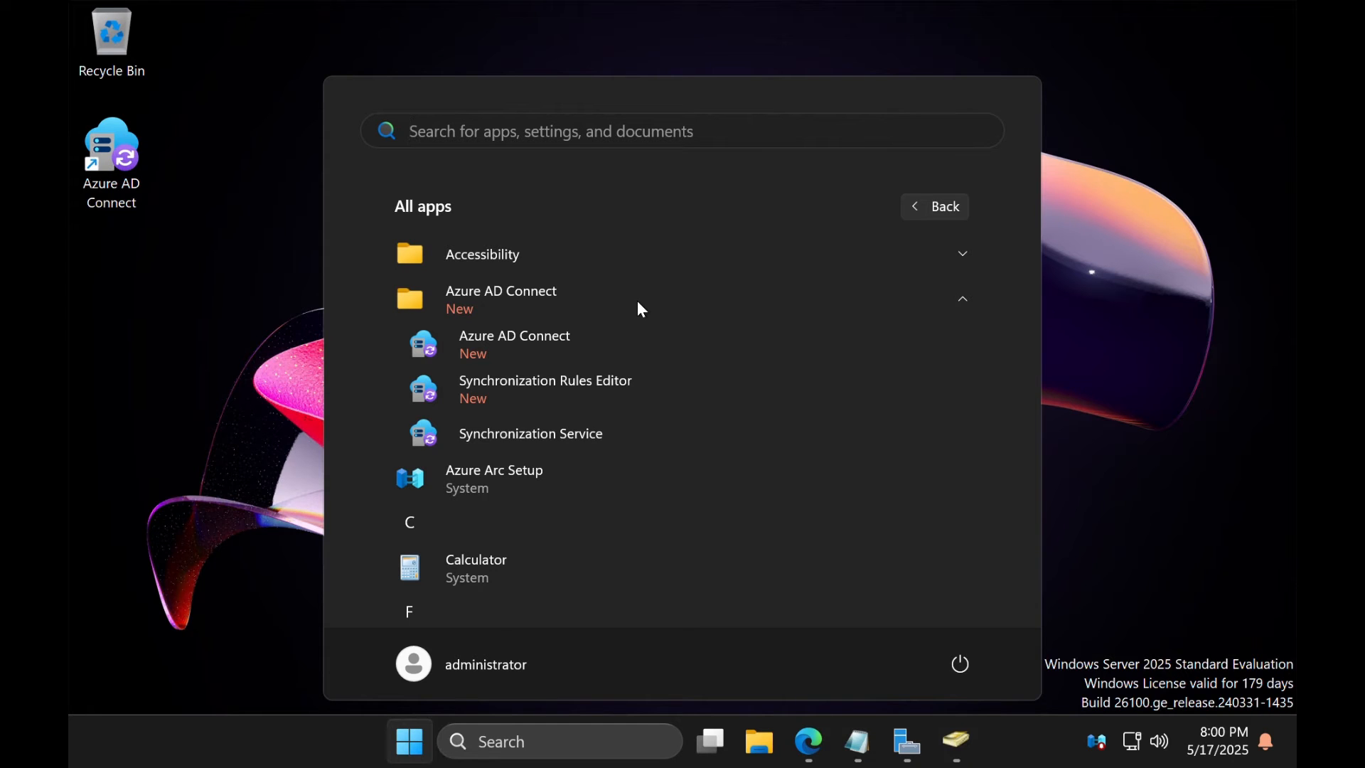
Launch Synchronization Service and inspect the recent itchampions.edu and LOLC650 export and Delta Import runs
{"action": "left_click", "coordinate": [642, 449]}
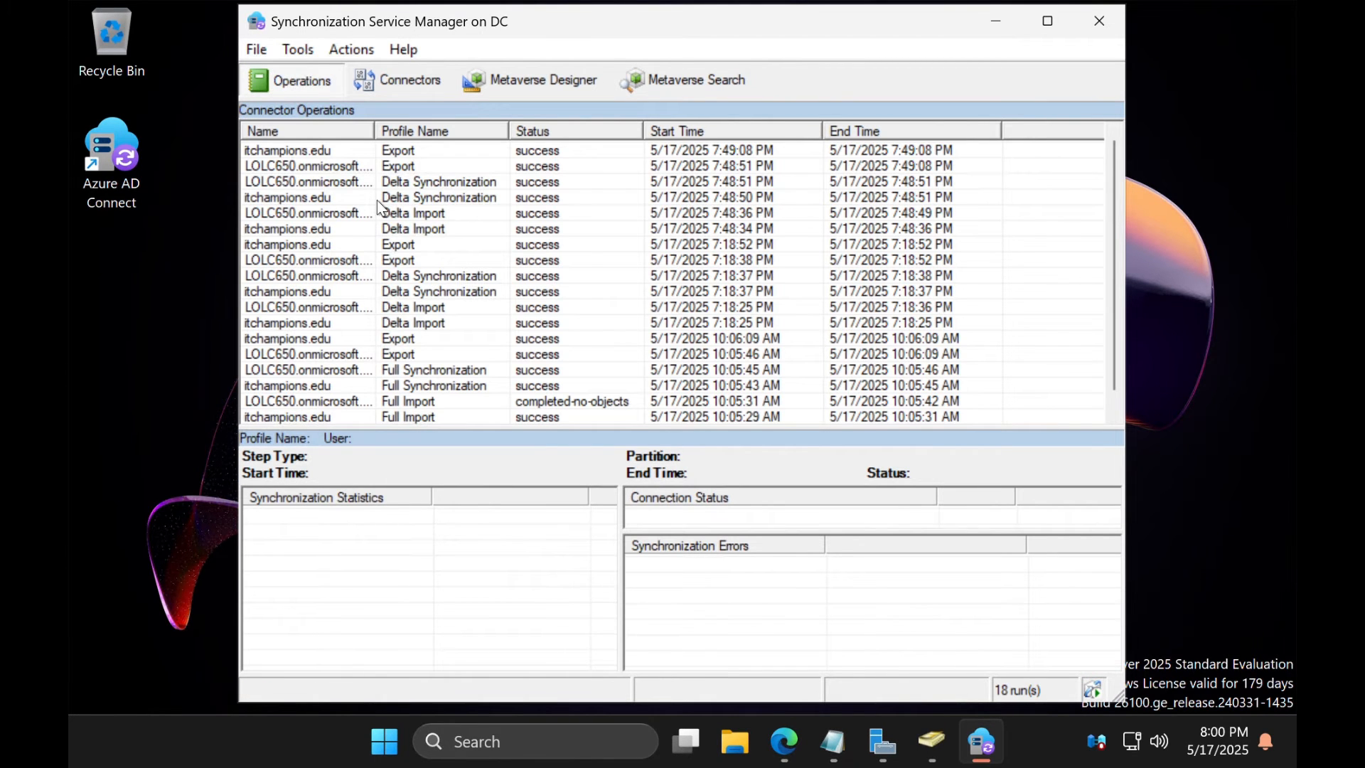
{"action": "left_click", "coordinate": [364, 155]}
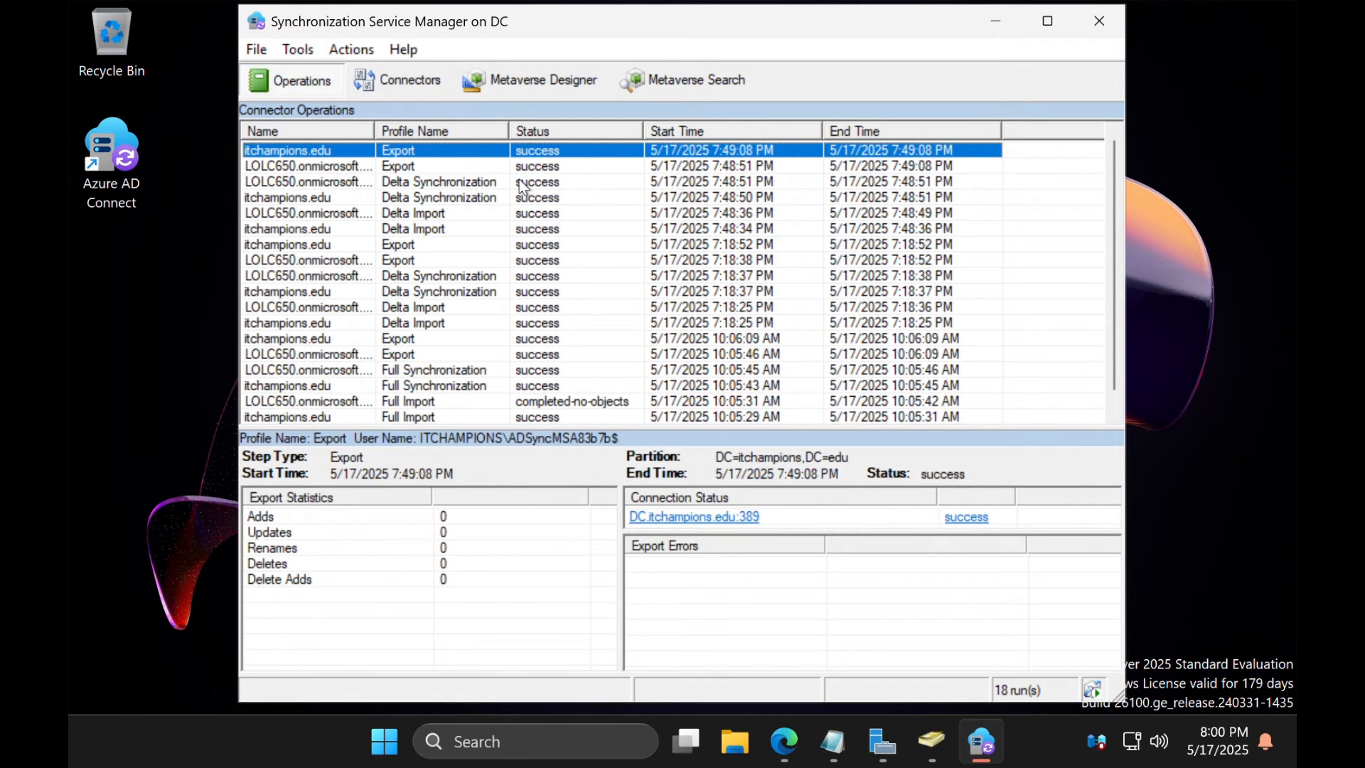
{"action": "left_click", "coordinate": [458, 170]}
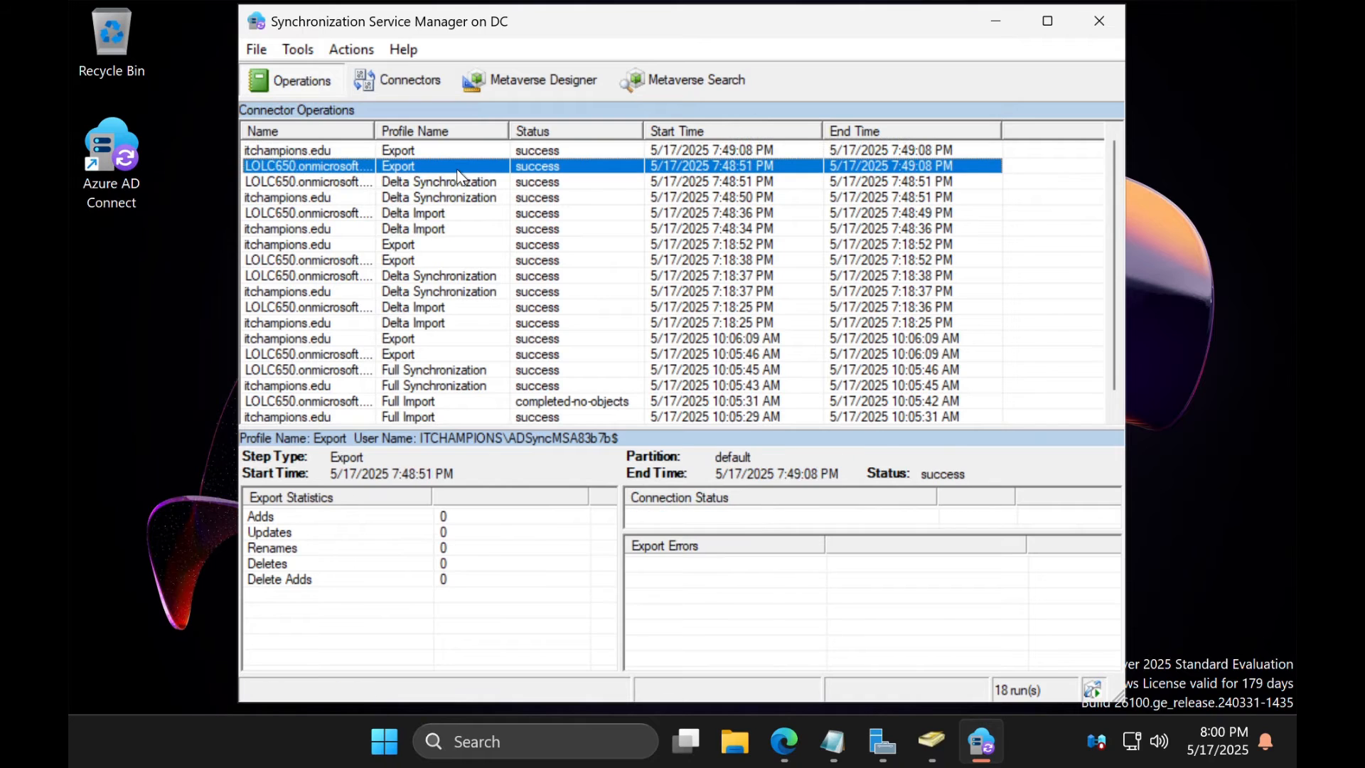
{"action": "left_click", "coordinate": [453, 229]}
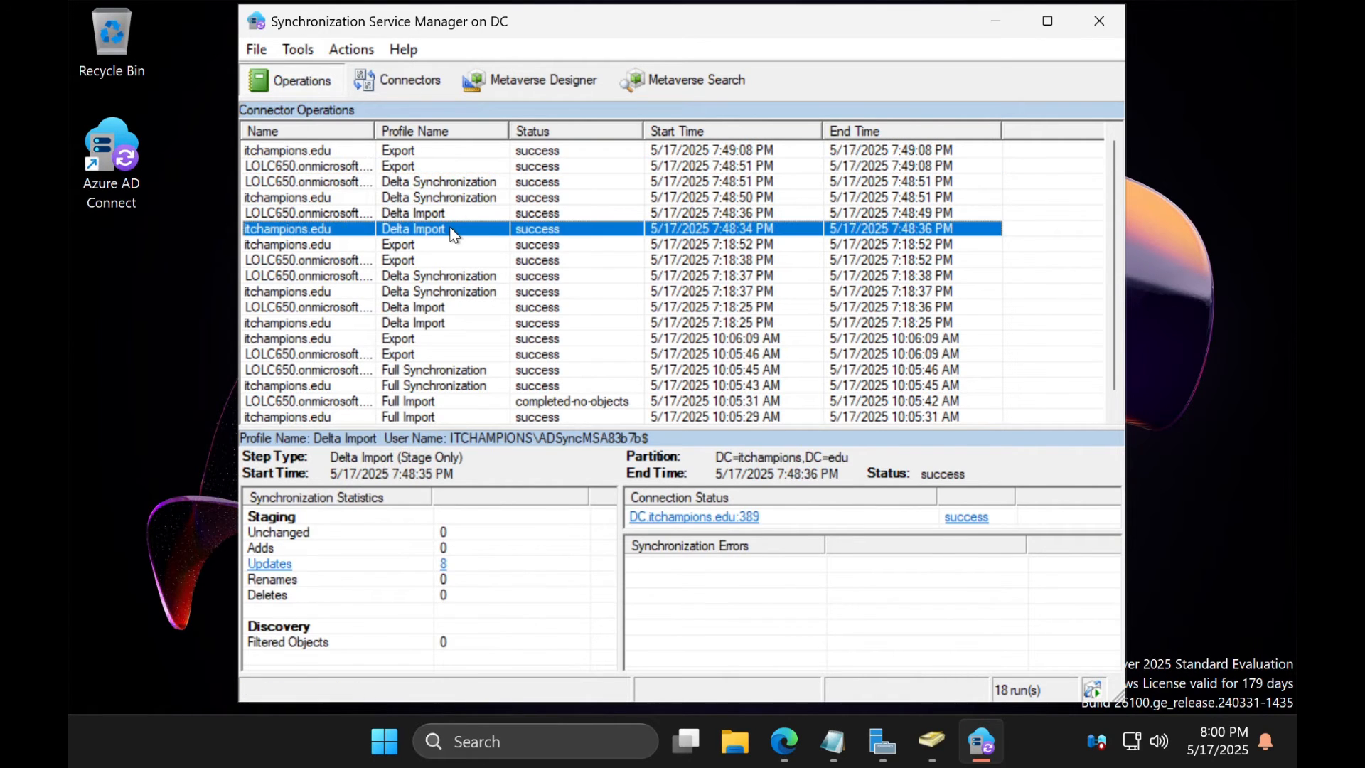
{"action": "left_click", "coordinate": [455, 215]}
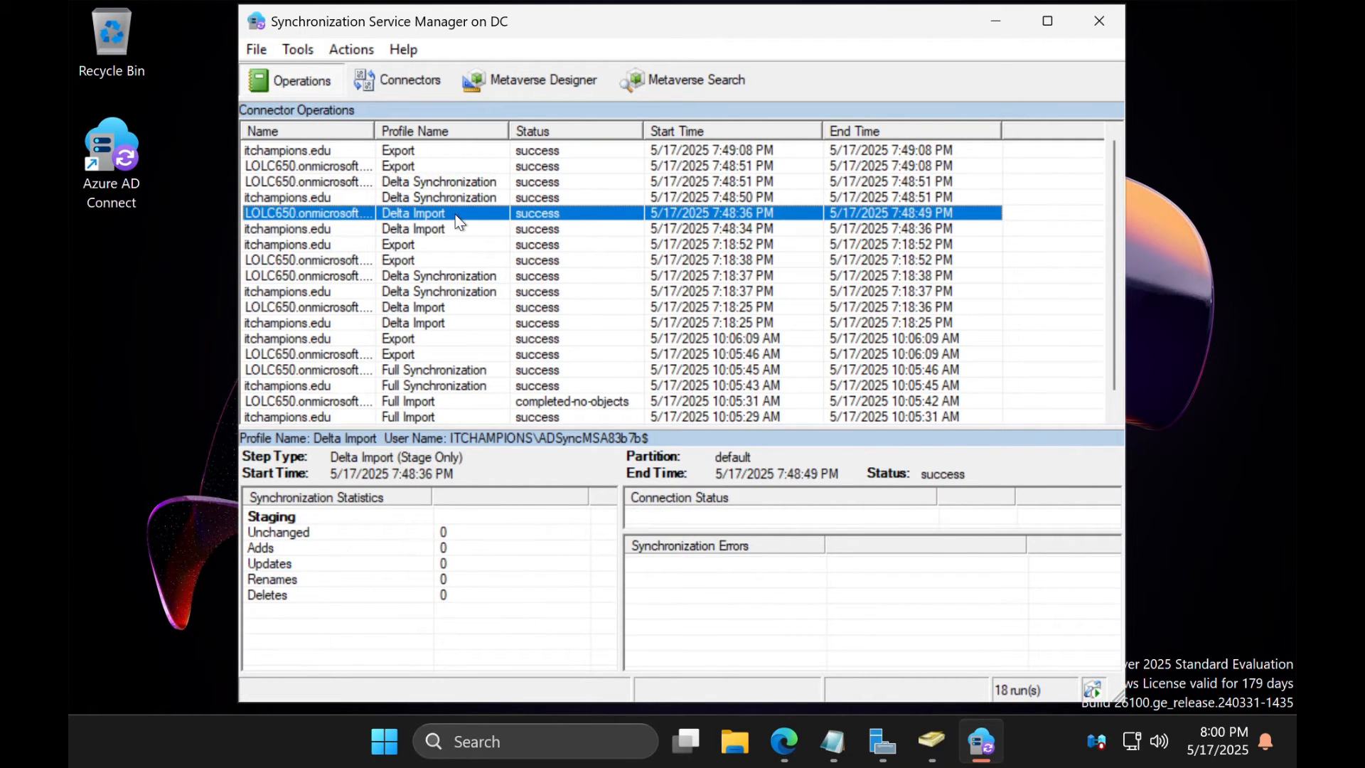
{"action": "left_click", "coordinate": [441, 248]}
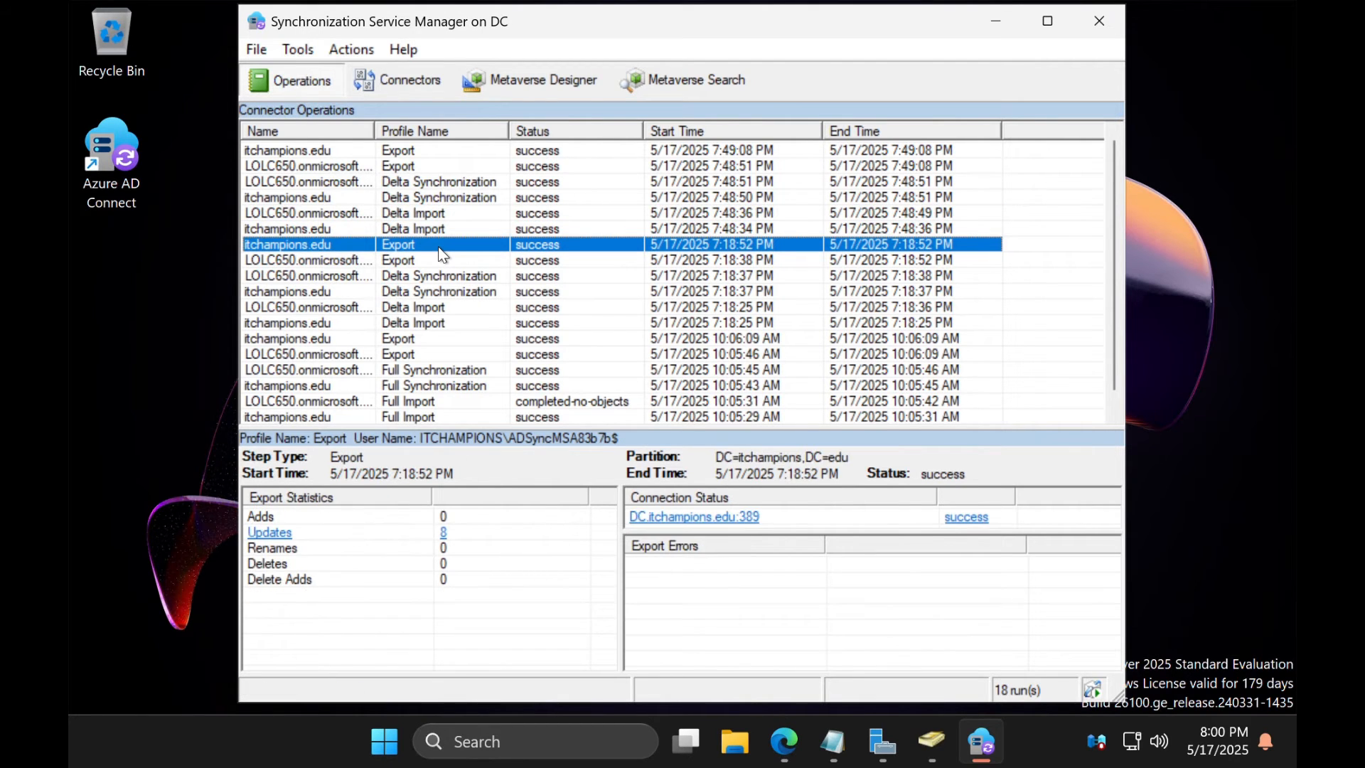
View the 8 objects updated by the itchampions.edu export, then close the manager
{"action": "left_click", "coordinate": [445, 534]}
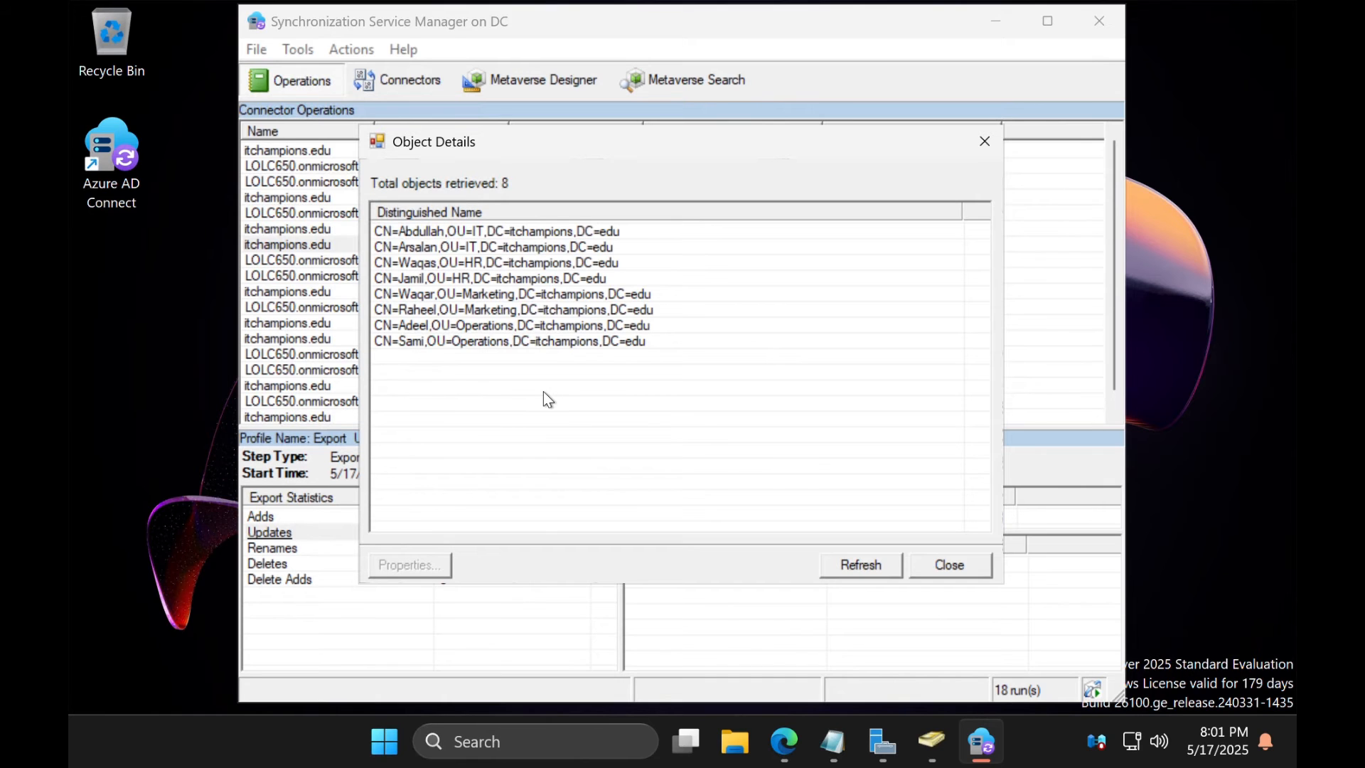
{"action": "left_click", "coordinate": [954, 568]}
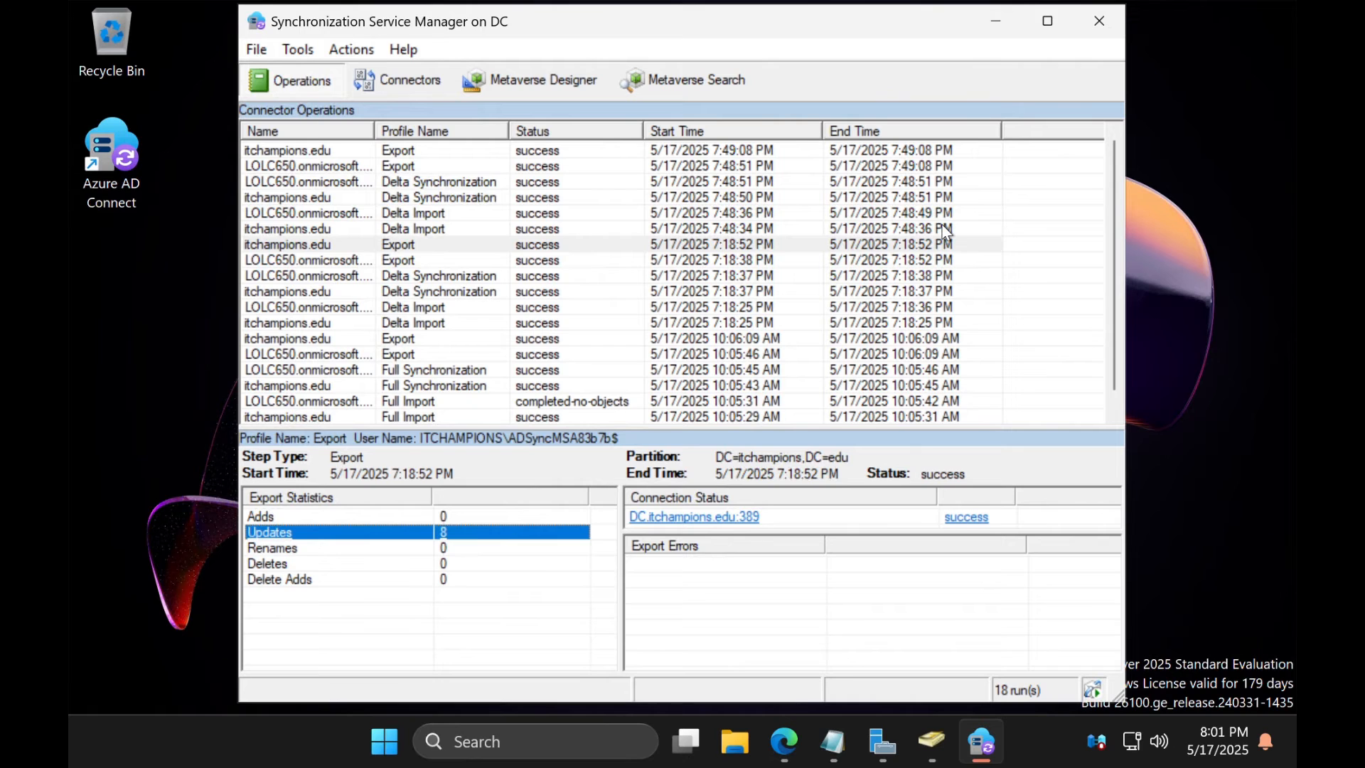
{"action": "left_click", "coordinate": [1087, 29]}
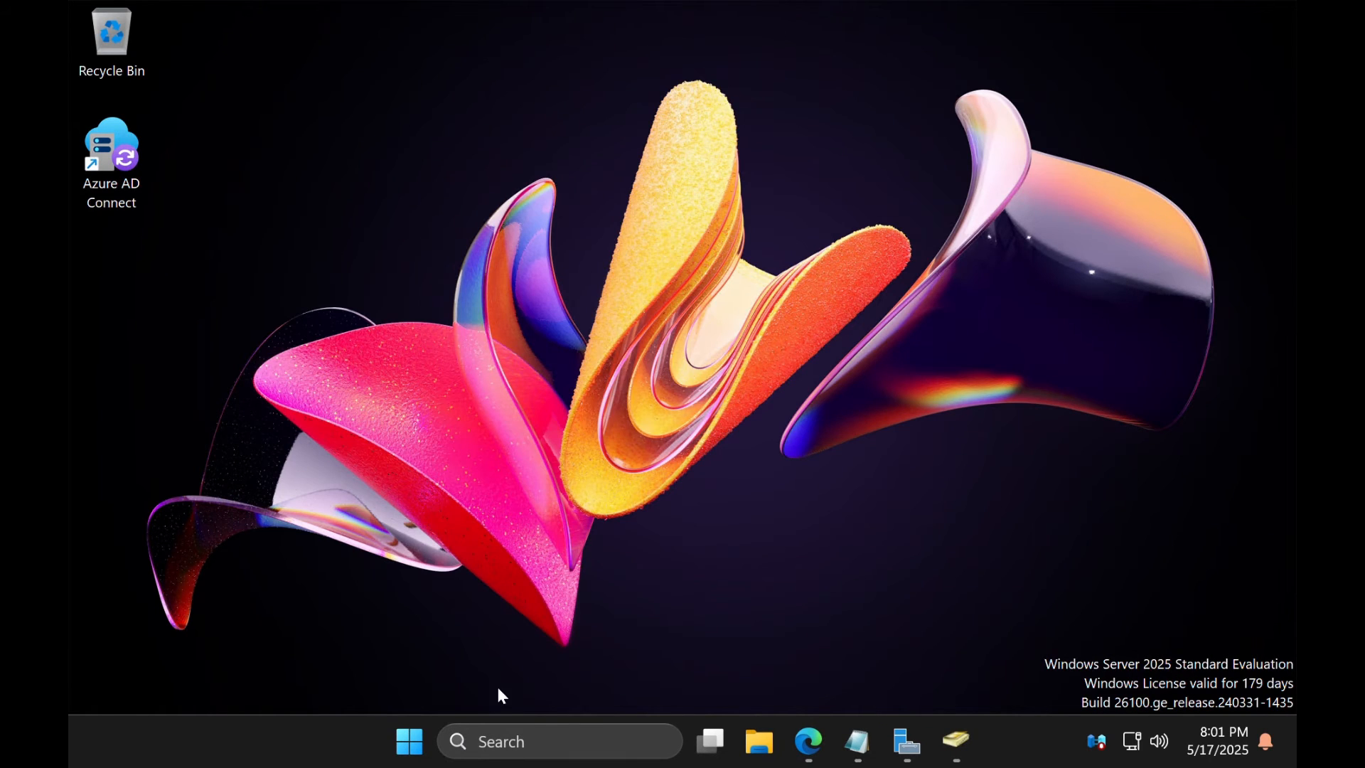
Launch Windows PowerShell as administrator from the Start menu
{"action": "left_click", "coordinate": [414, 746]}
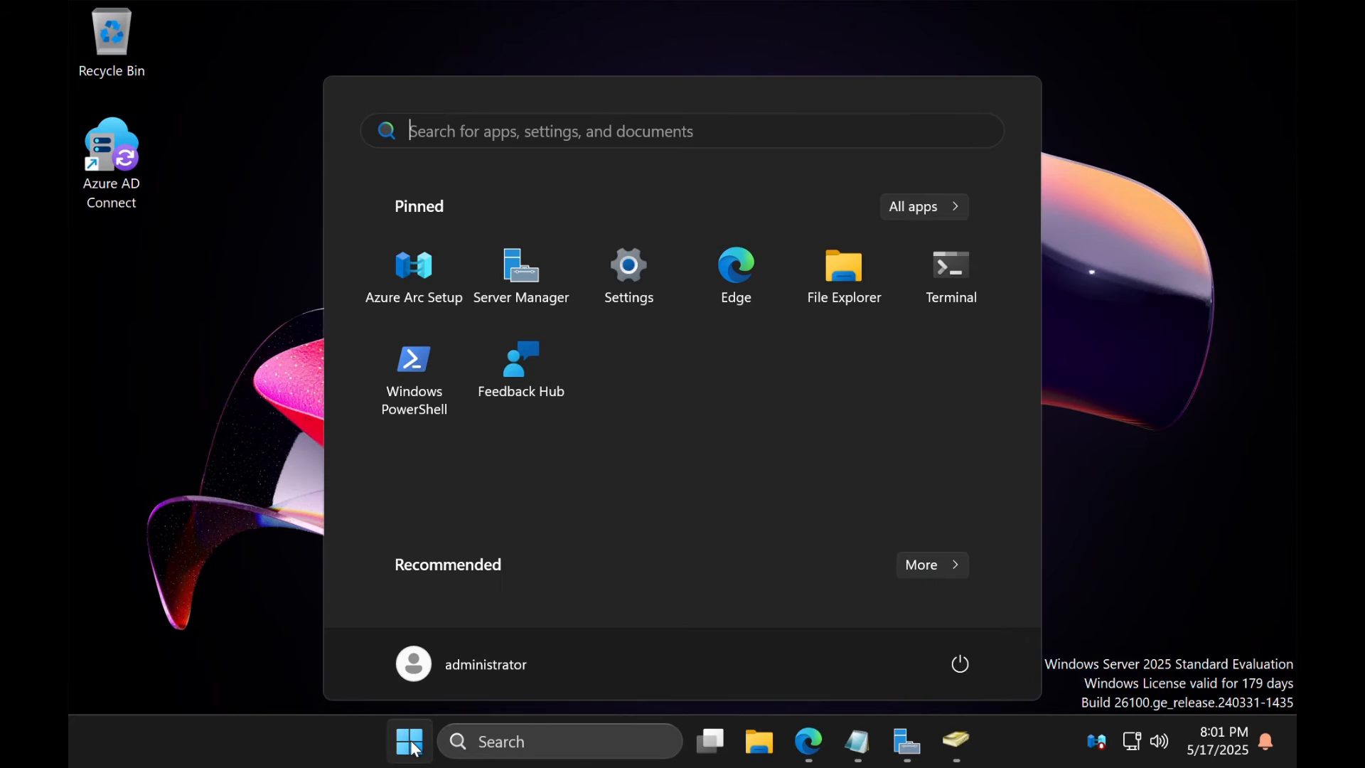
{"action": "right_click", "coordinate": [427, 372]}
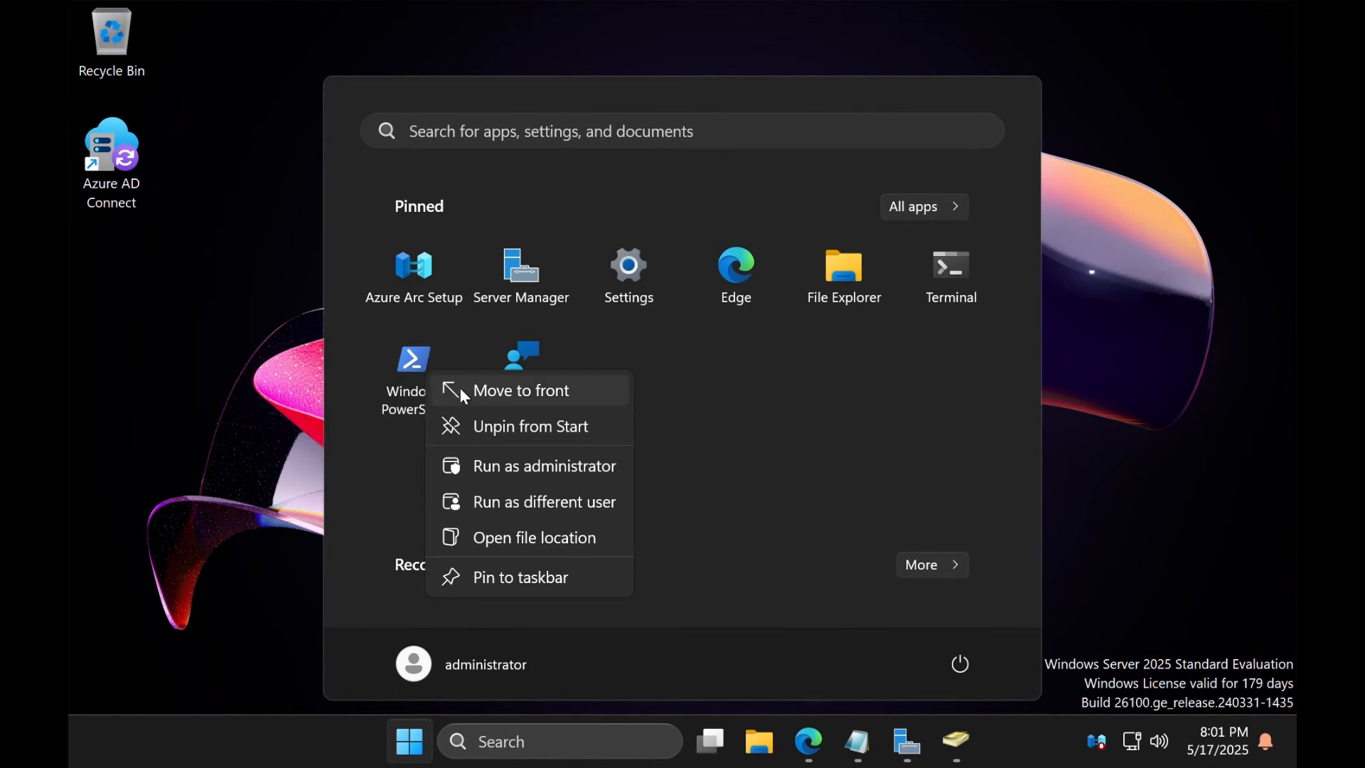
{"action": "left_click", "coordinate": [591, 475]}
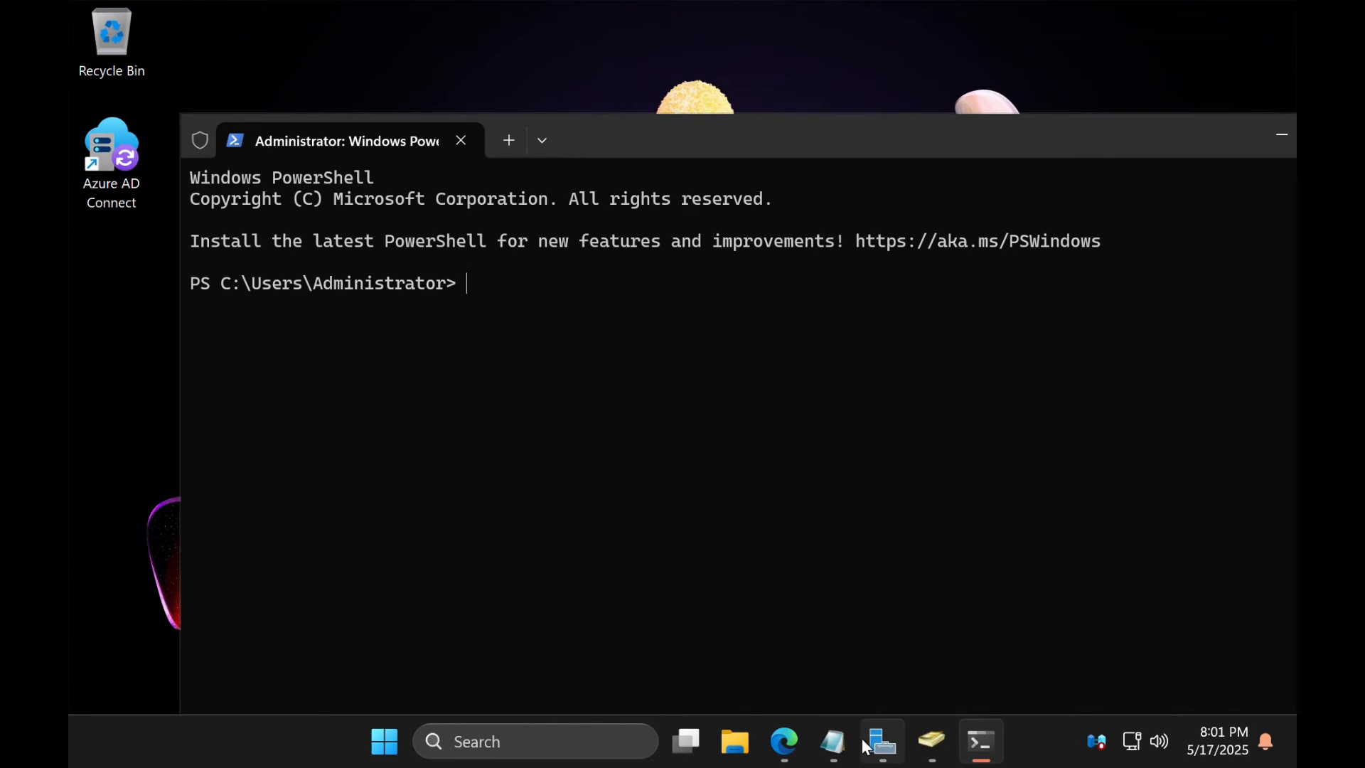
Run Get-ADSyncScheduler copied from Notepad, showing a 00:30:00 Delta sync interval
{"action": "left_click", "coordinate": [834, 754]}
{"action": "left_click", "coordinate": [646, 414]}
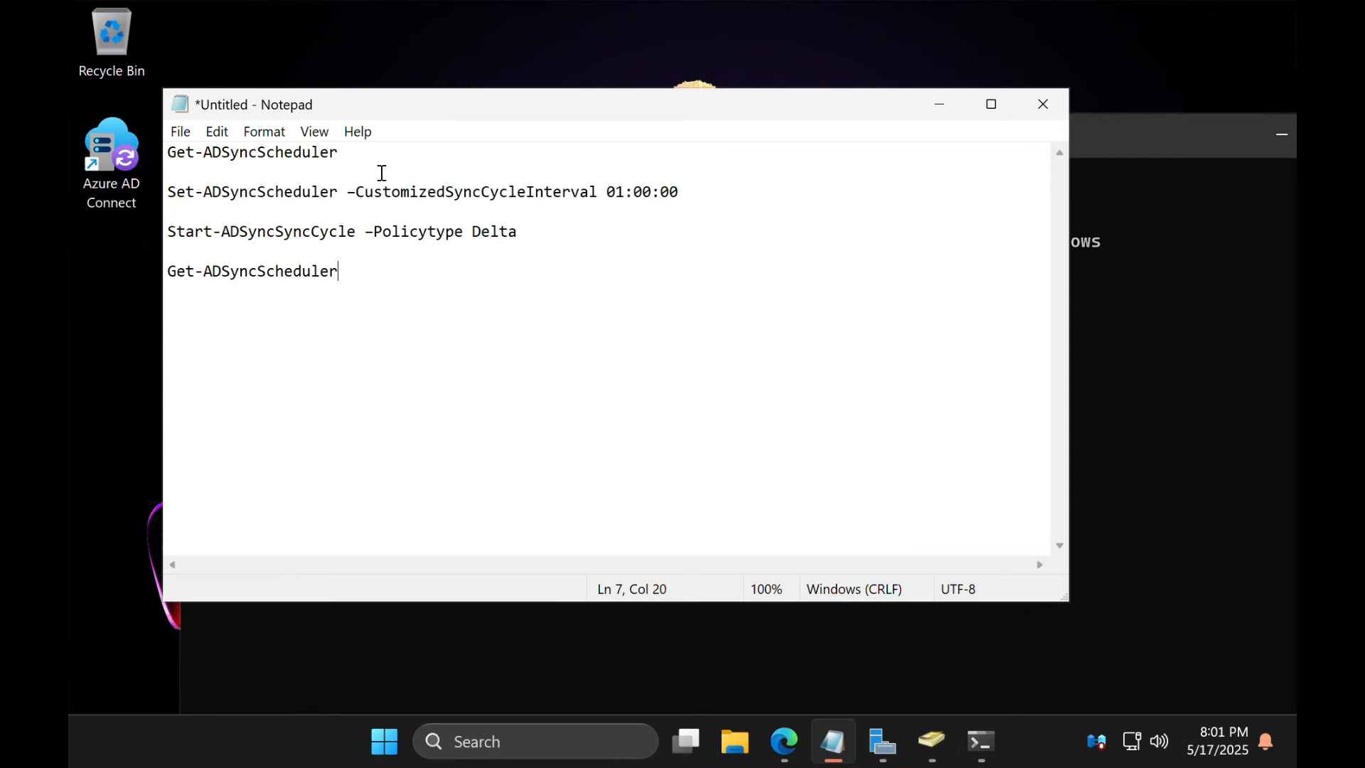
{"action": "left_click_drag", "start_coordinate": [339, 152], "coordinate": [165, 141]}
{"action": "key", "text": "ctrl+c"}
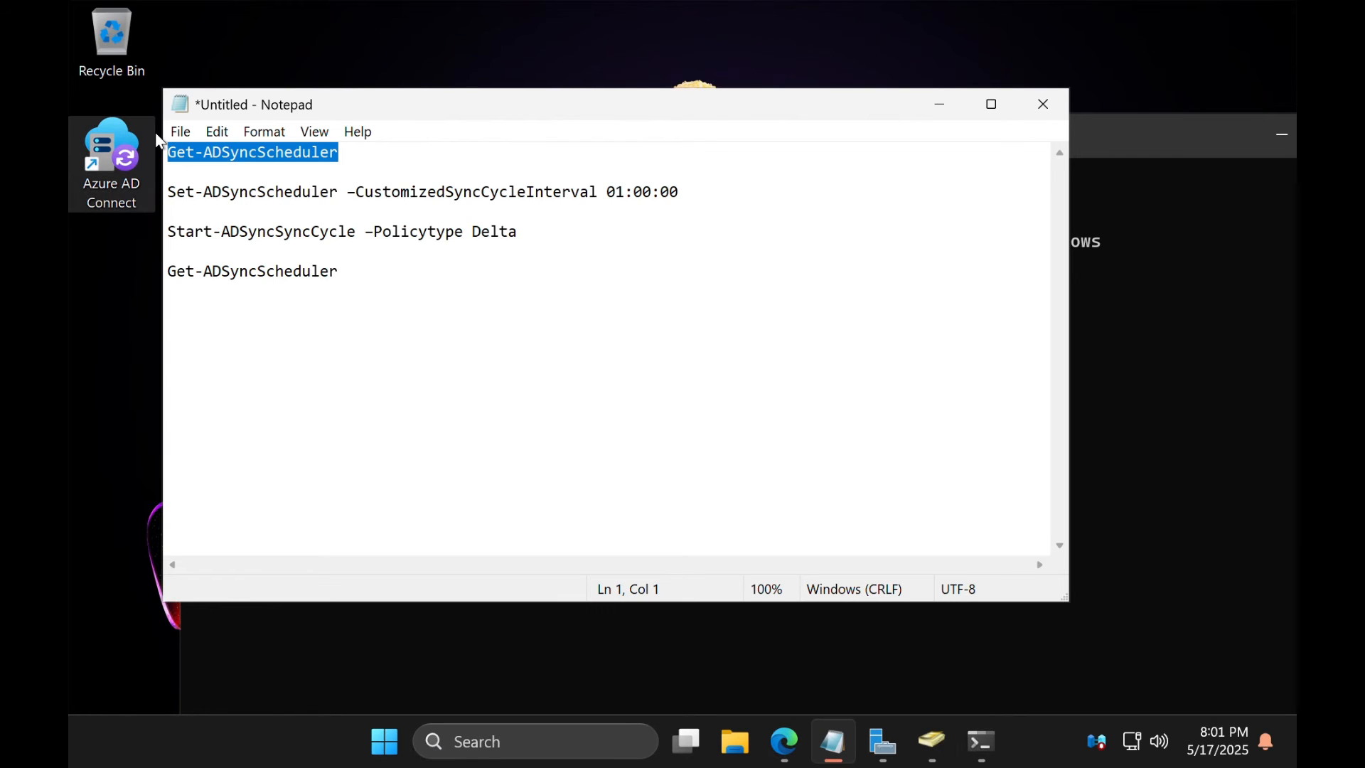
{"action": "left_click", "coordinate": [809, 698]}
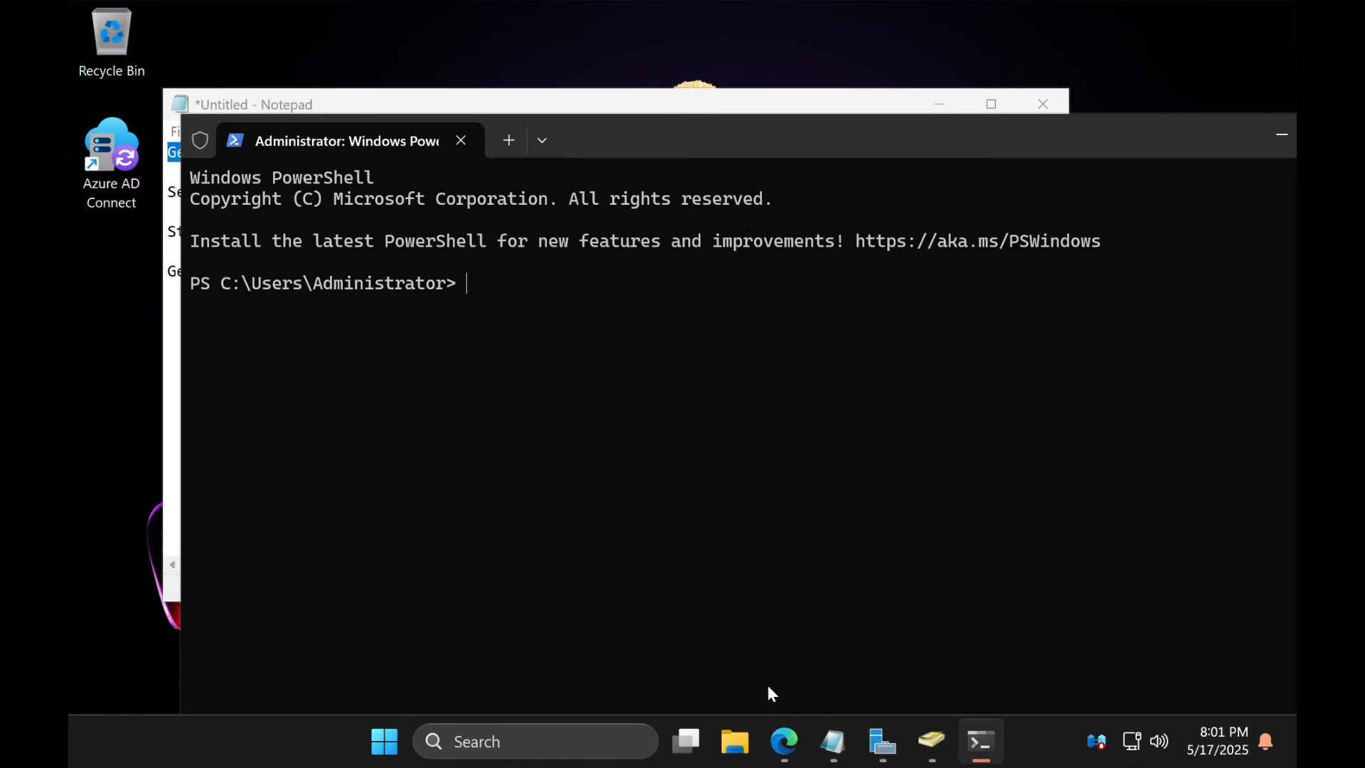
{"action": "right_click", "coordinate": [628, 390]}
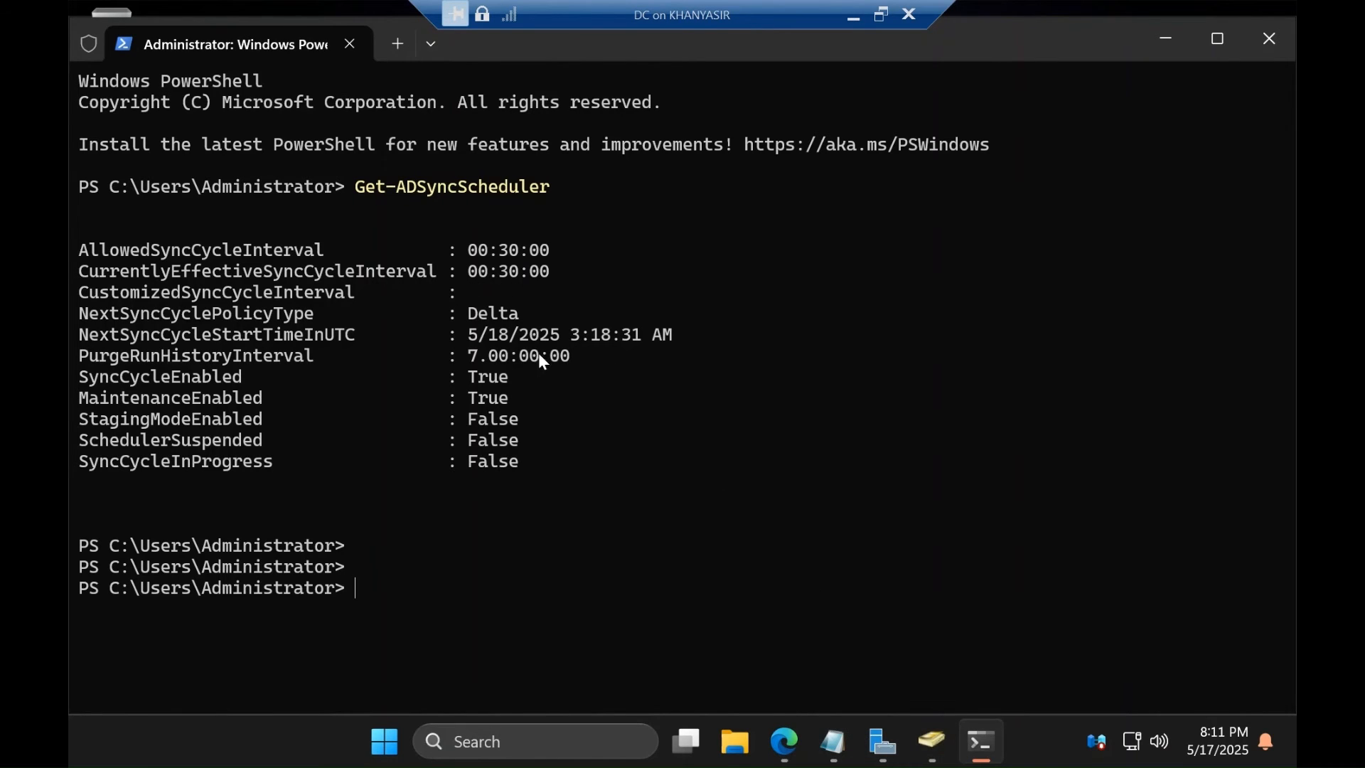
{"action": "left_click_drag", "start_coordinate": [534, 321], "coordinate": [468, 320]}
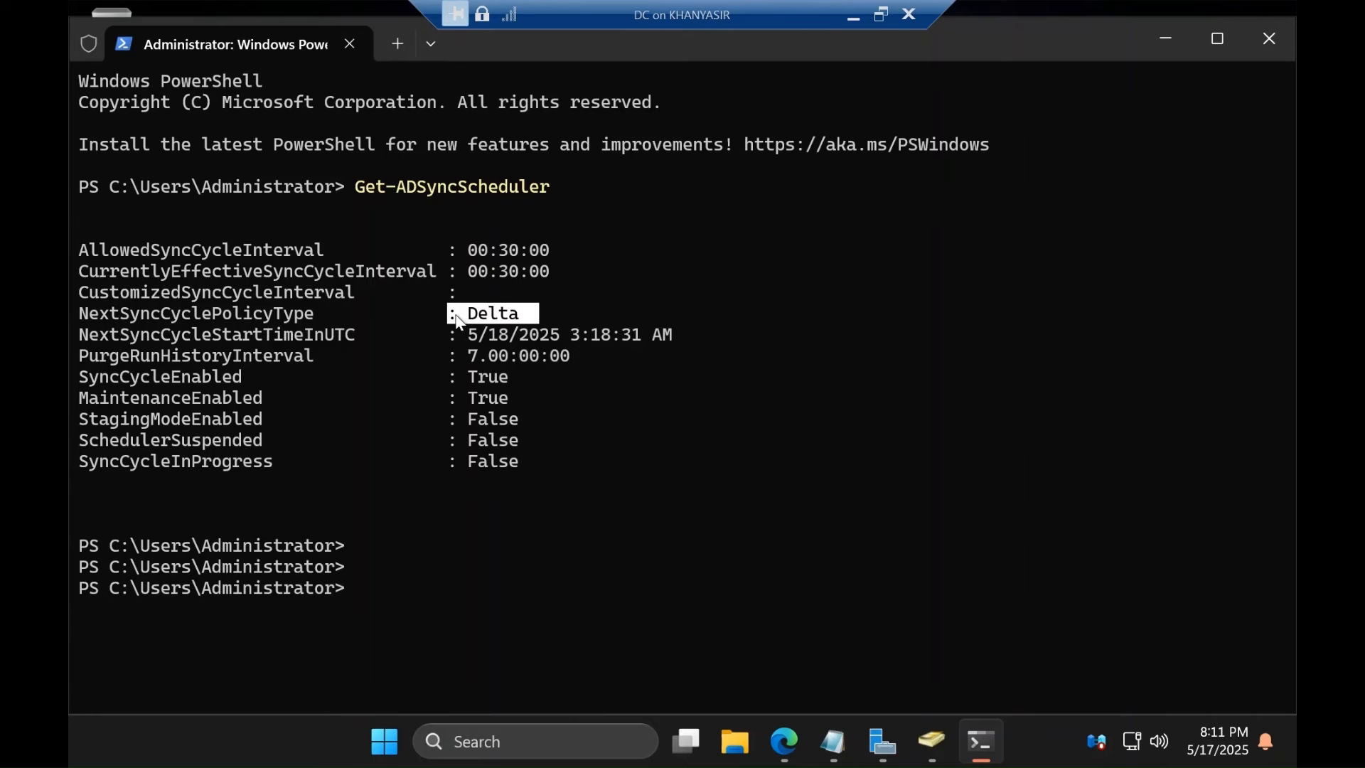
{"action": "left_click", "coordinate": [782, 506]}
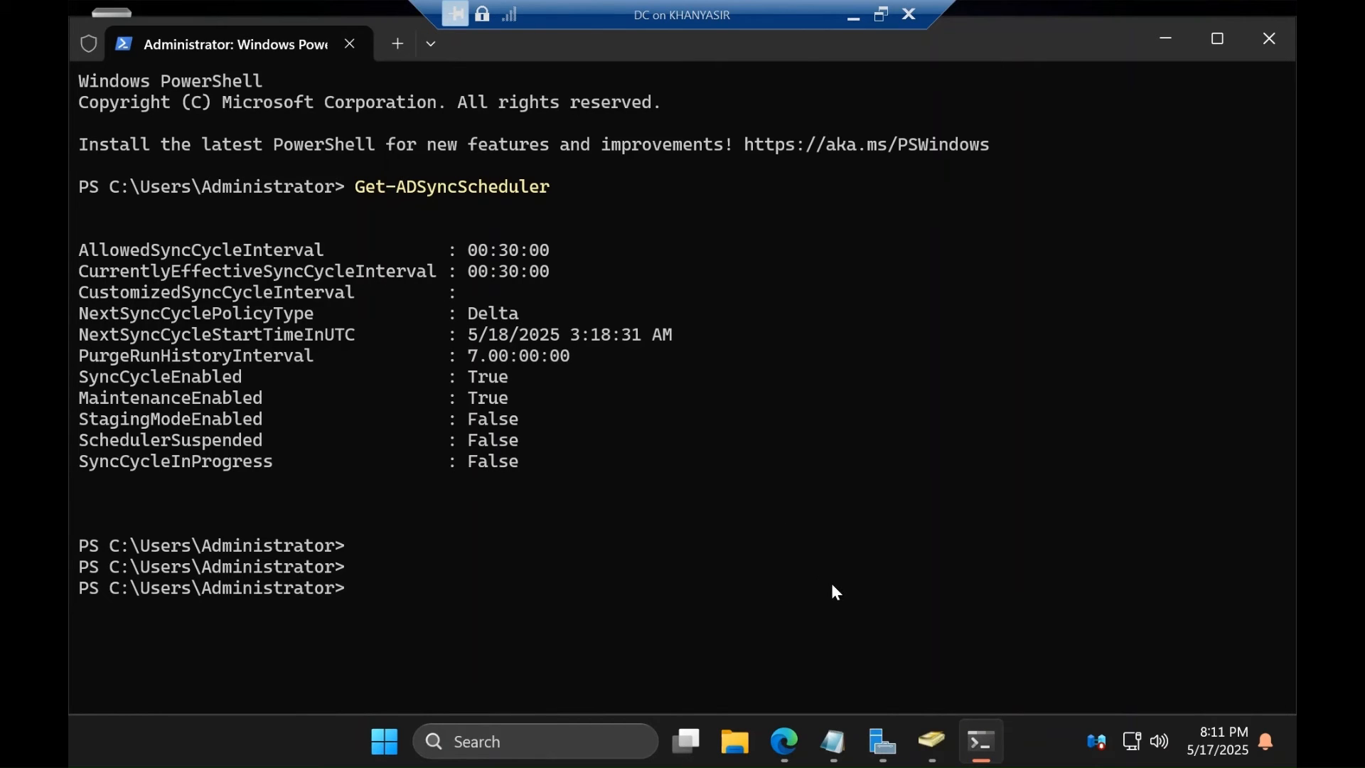
{"action": "left_click", "coordinate": [833, 741]}
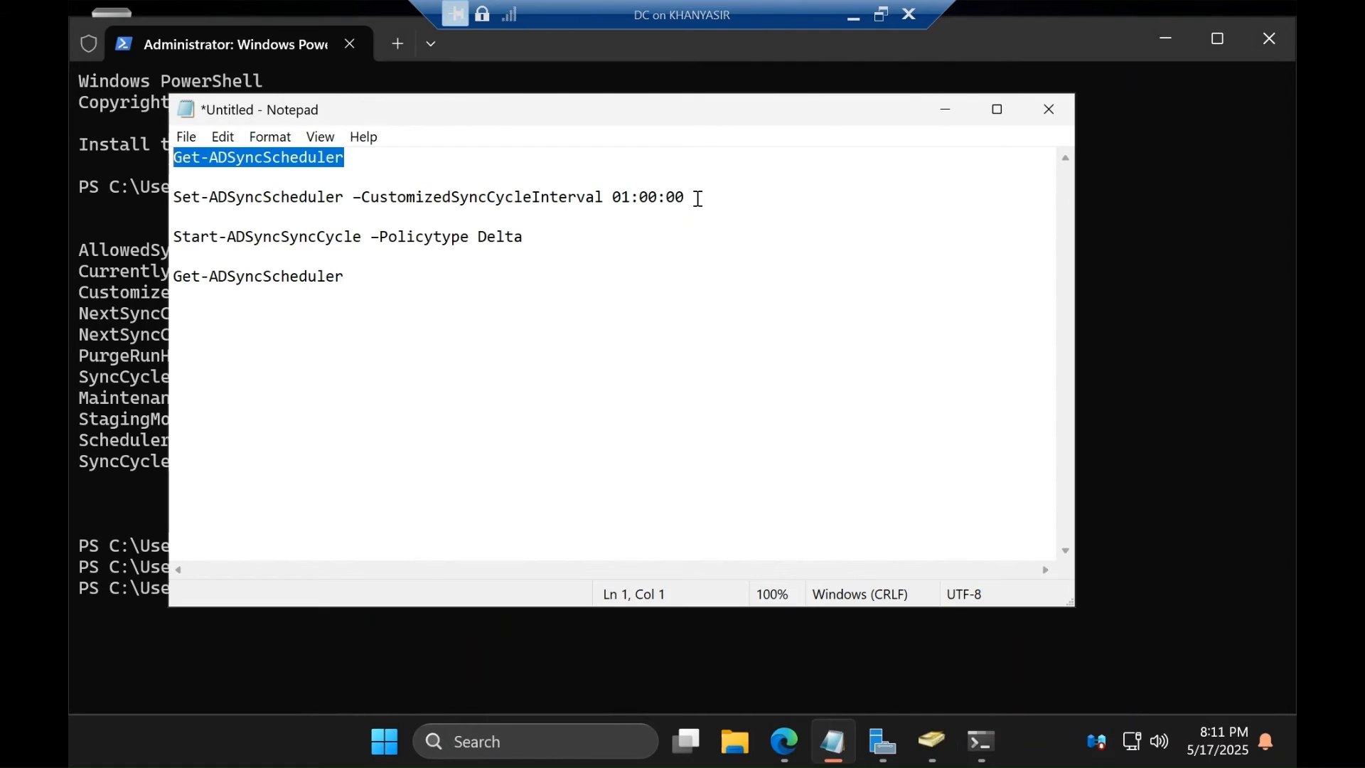
Run Set-ADSyncScheduler -CustomizedSyncCycleInterval 01:00:00 in PowerShell, copied from the Notepad notes
{"action": "left_click_drag", "start_coordinate": [698, 198], "coordinate": [177, 198]}
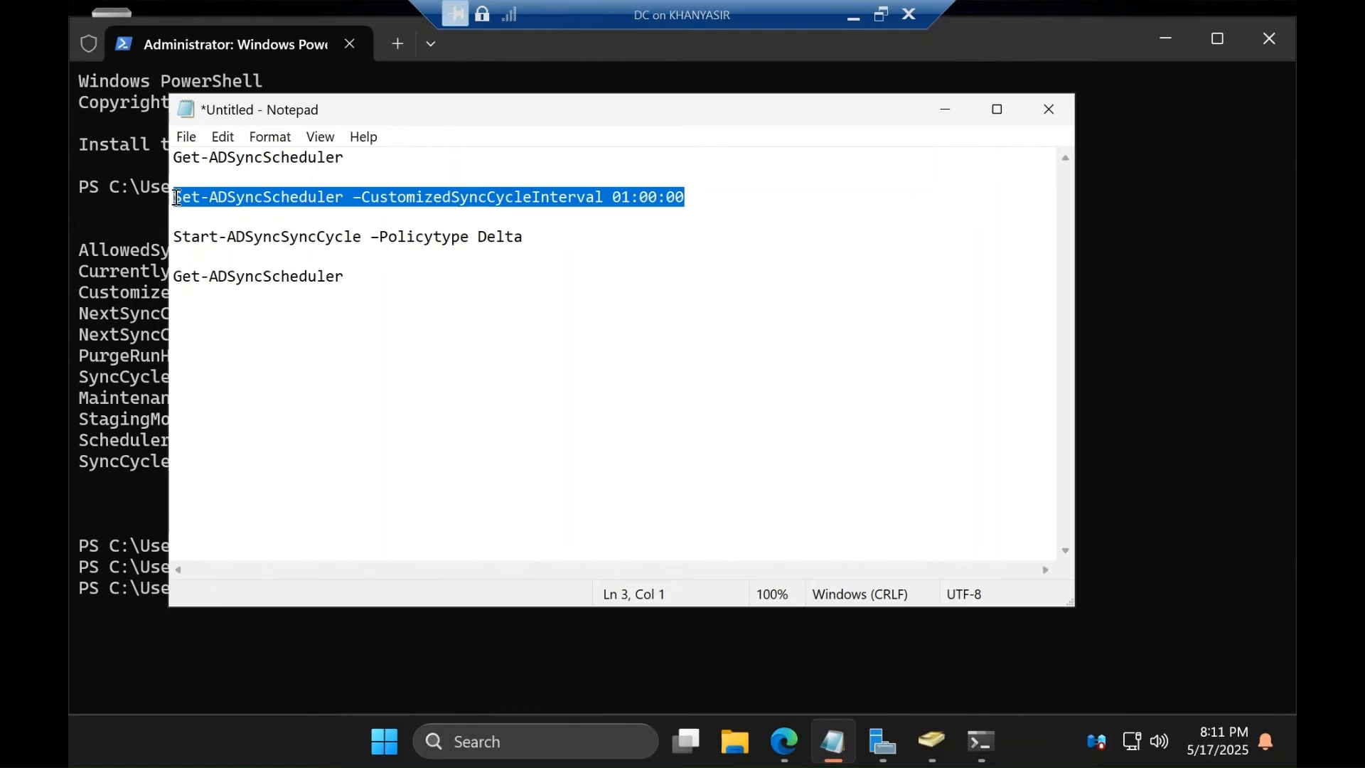
{"action": "left_click", "coordinate": [143, 369]}
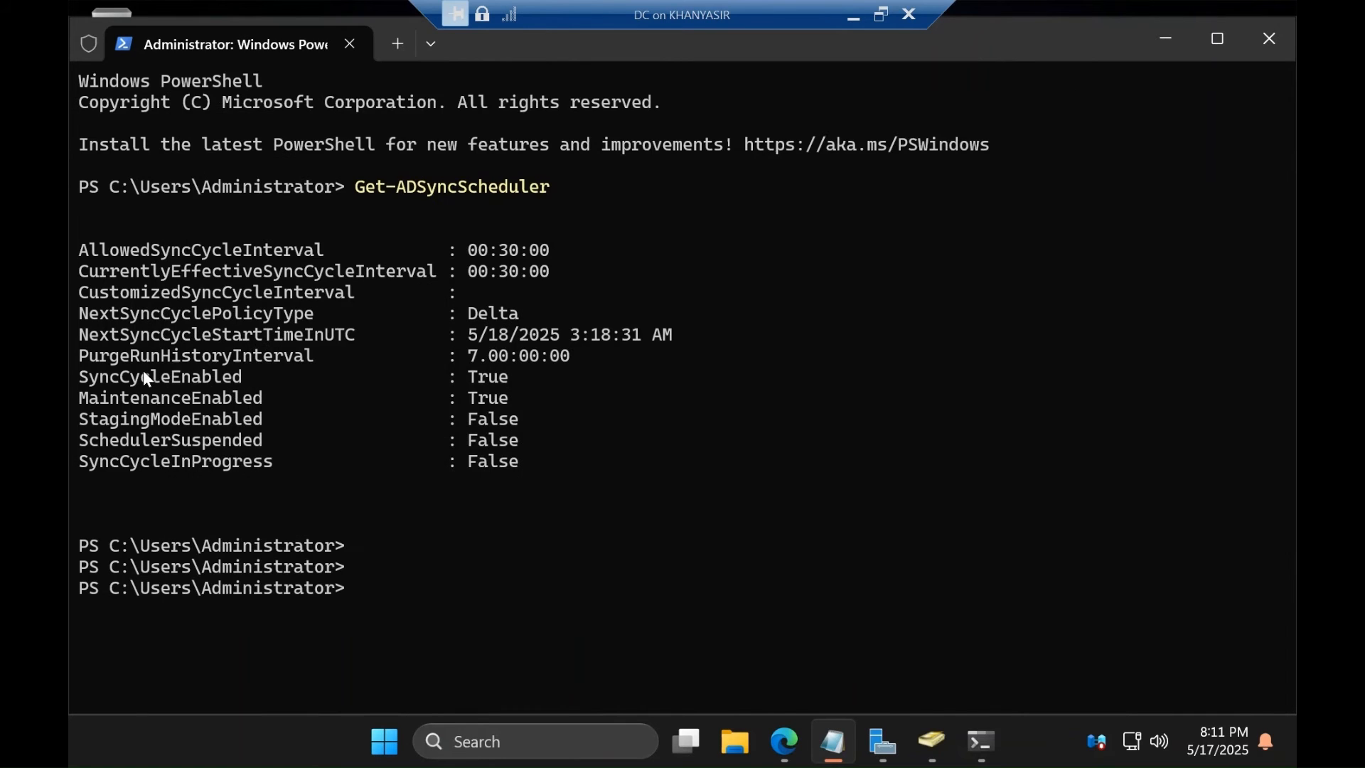
{"action": "type", "text": "Se"}
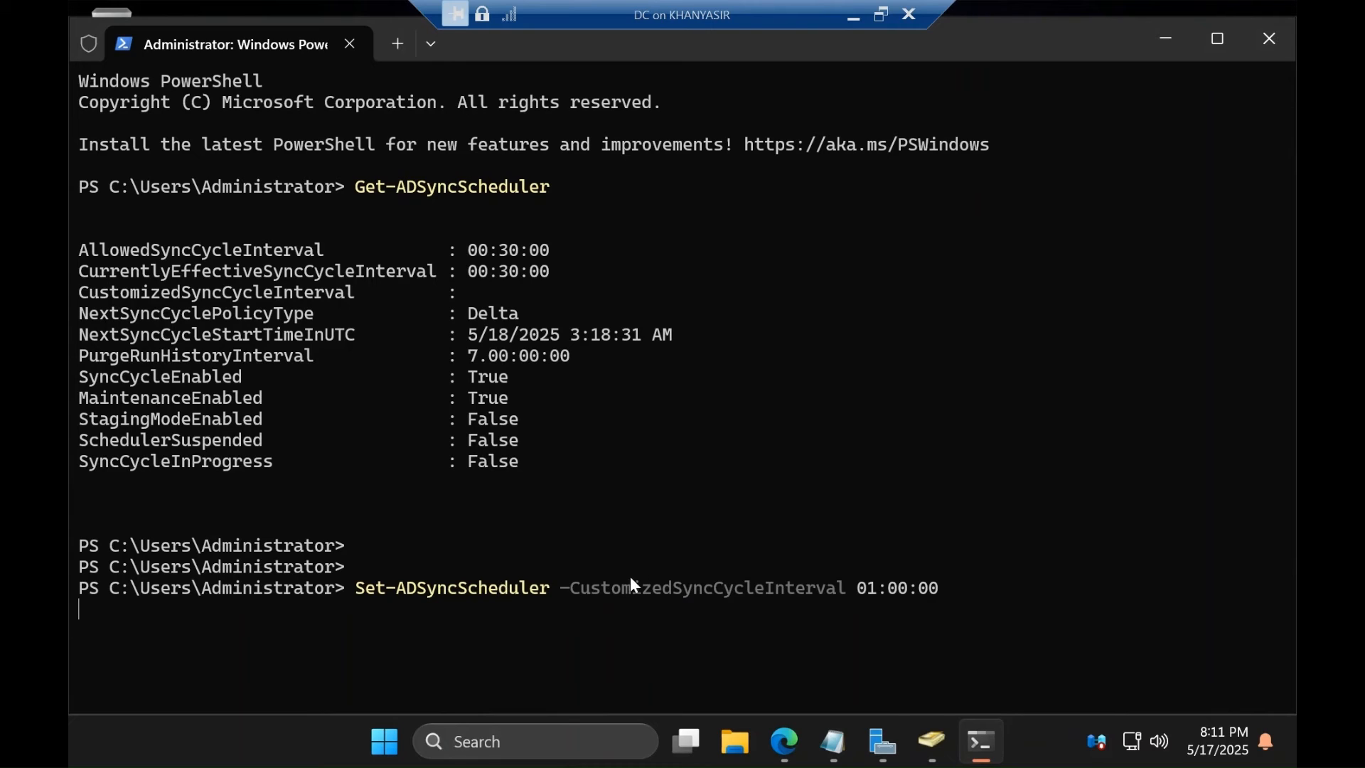
{"action": "key", "text": "Return"}
{"action": "key", "text": "Return"}
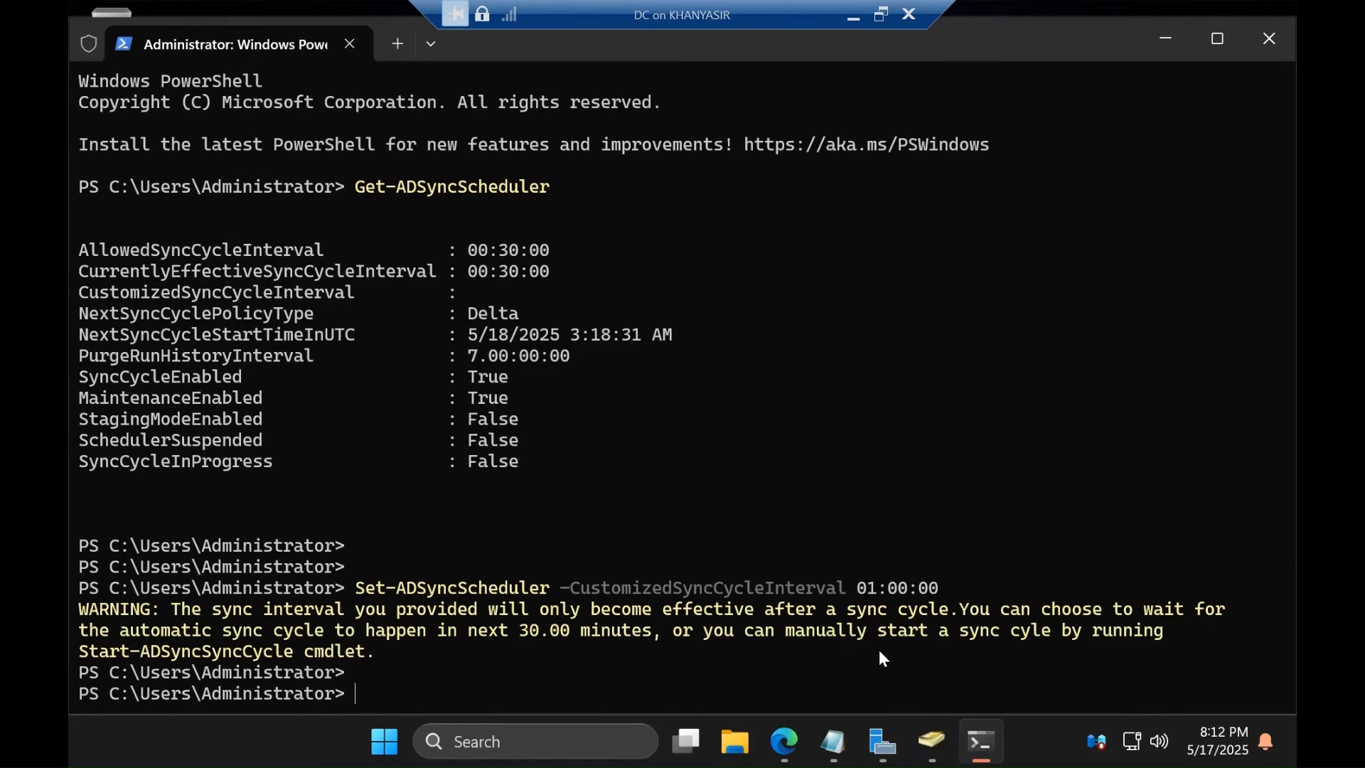
{"action": "left_click", "coordinate": [837, 746]}
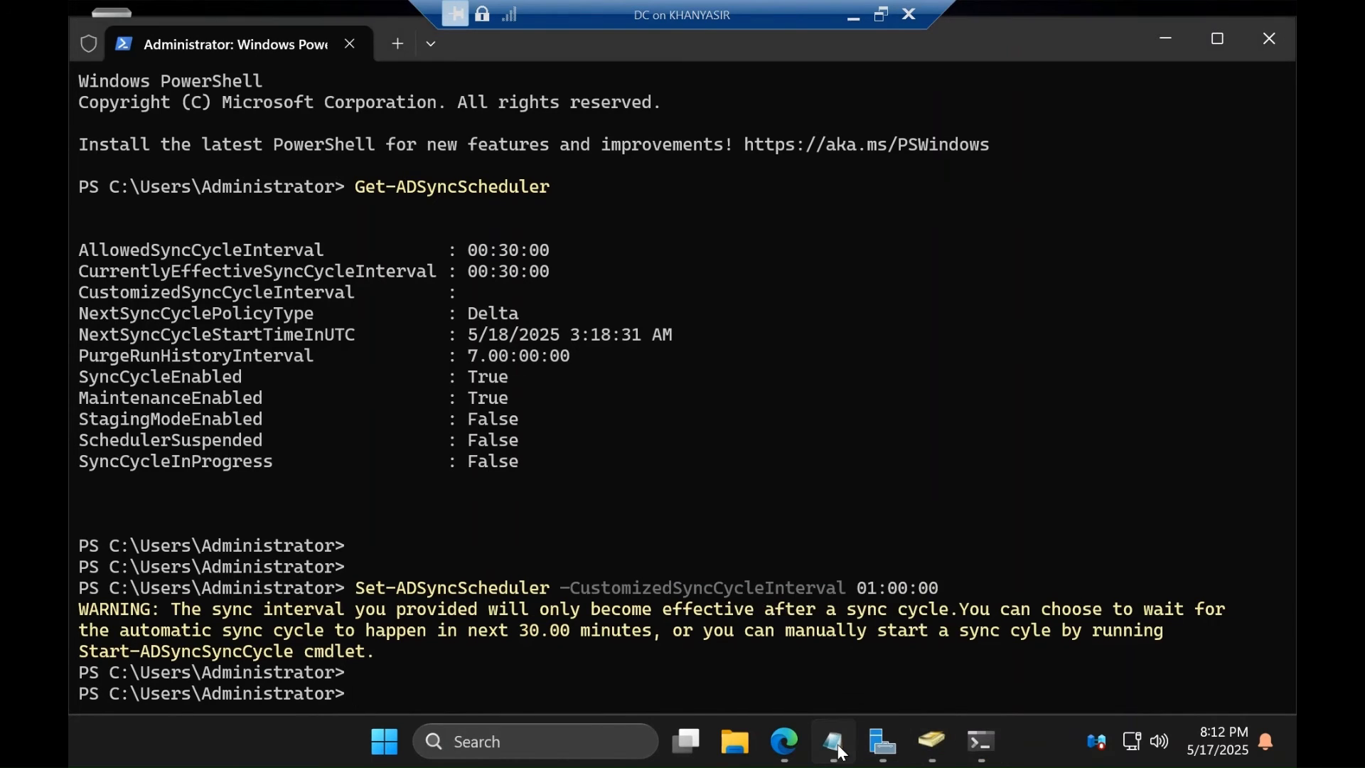
Run Start-ADSyncSyncCycle -Policytype Delta in PowerShell, copied from Notepad
{"action": "left_click", "coordinate": [545, 244]}
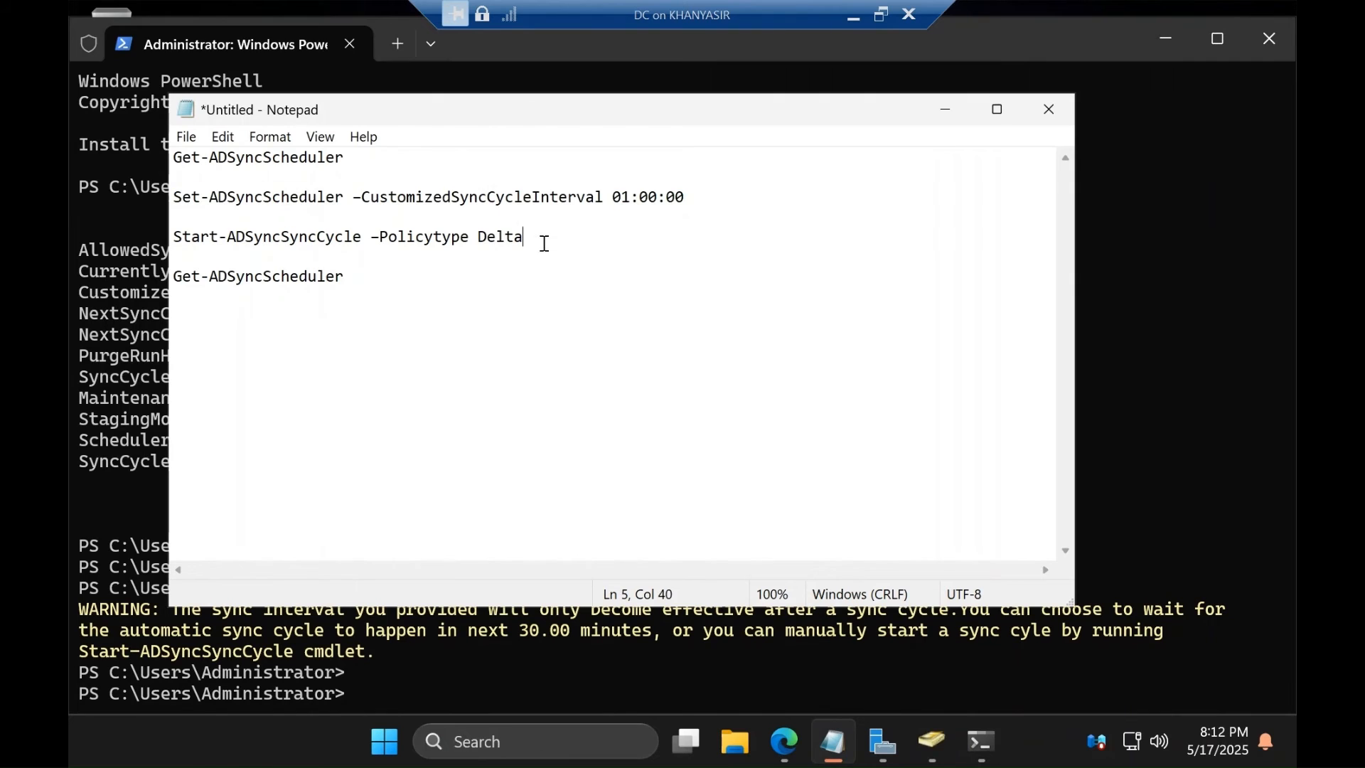
{"action": "left_click_drag", "start_coordinate": [544, 244], "coordinate": [73, 246]}
{"action": "key", "text": "ctrl+c"}
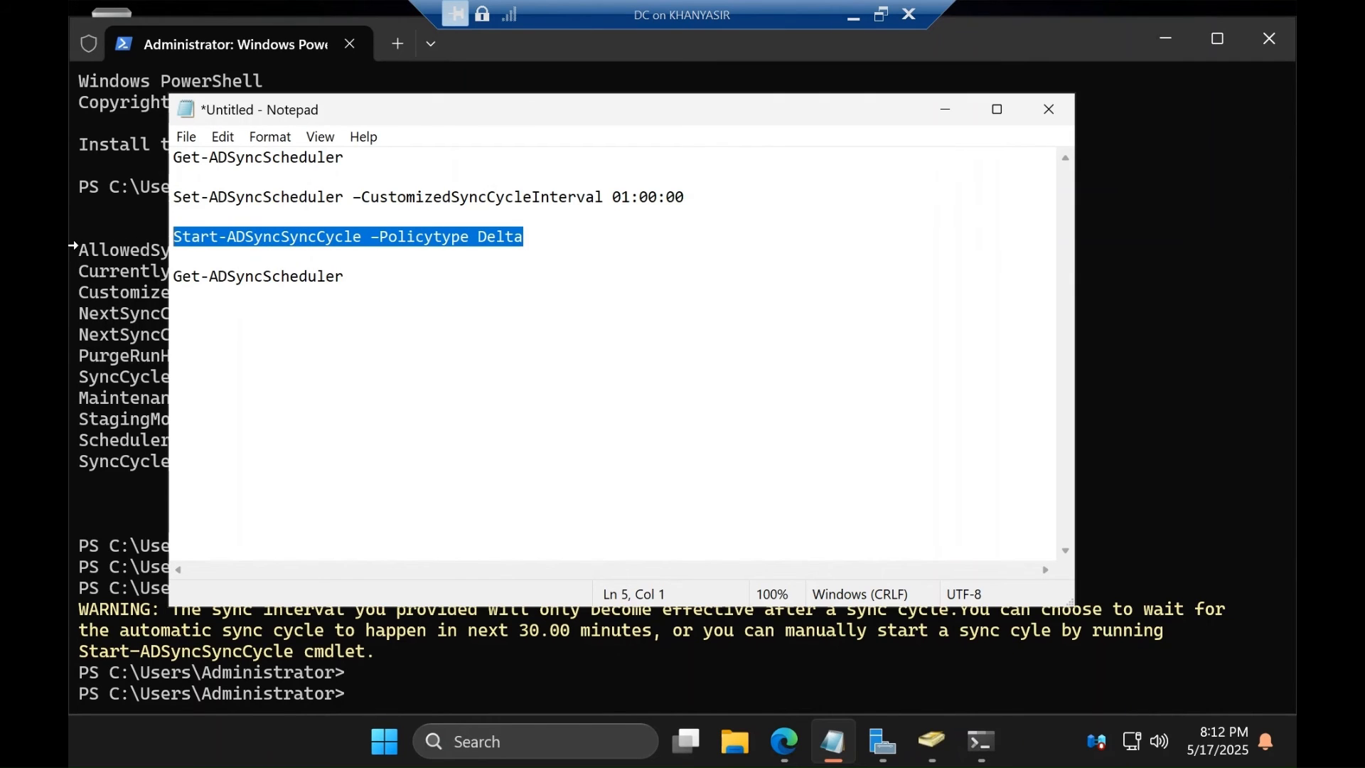
{"action": "left_click", "coordinate": [412, 652]}
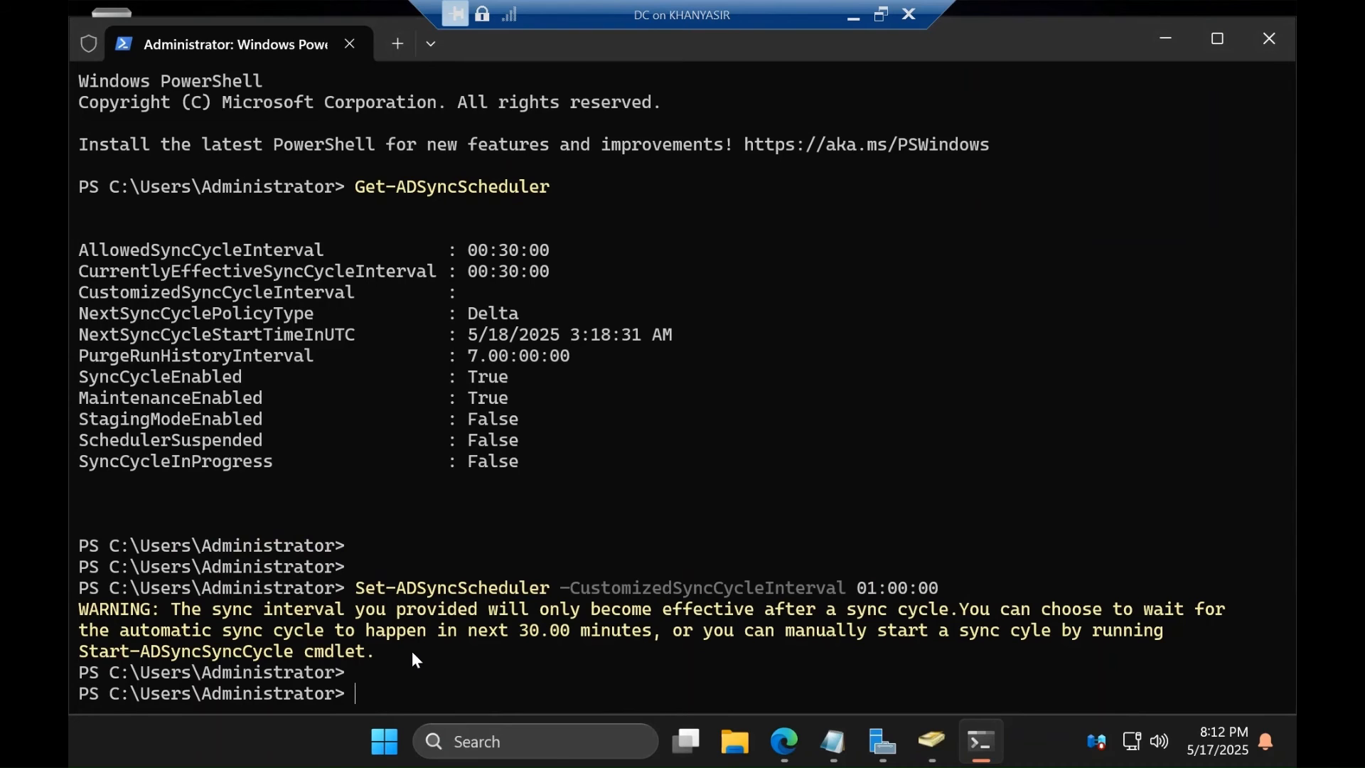
{"action": "key", "text": "ctrl+v"}
{"action": "key", "text": "Return"}
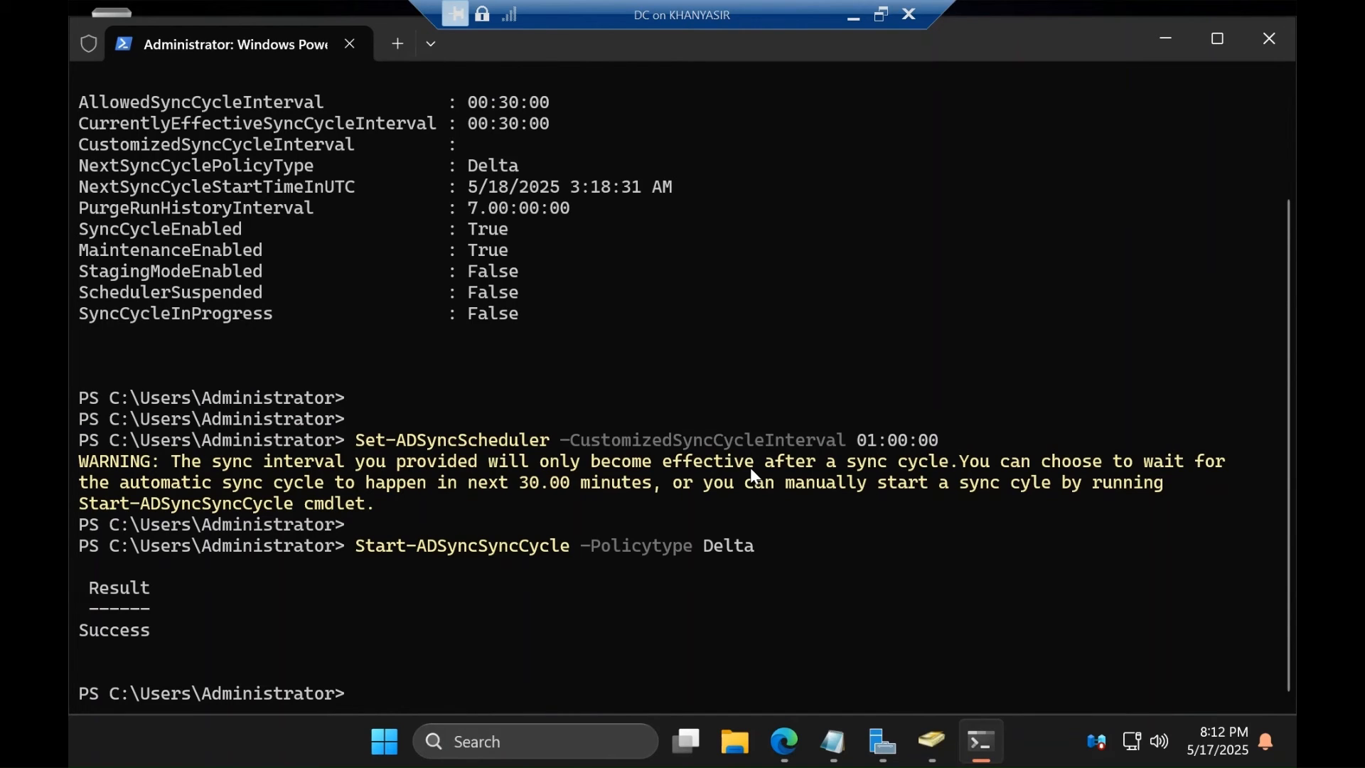
Run Get-ADSyncScheduler again to verify the customized sync interval reads 01:00:00
{"action": "left_click", "coordinate": [837, 756]}
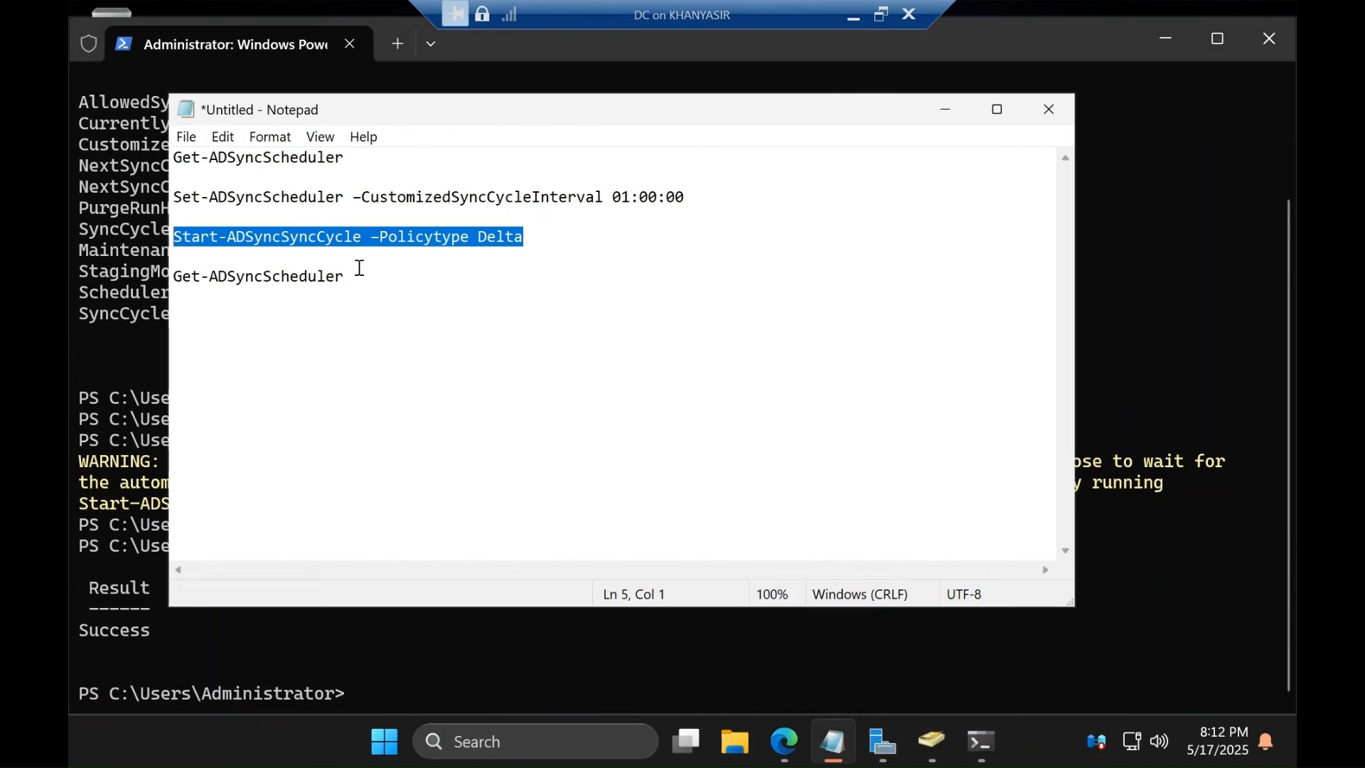
{"action": "left_click_drag", "start_coordinate": [359, 283], "coordinate": [131, 244]}
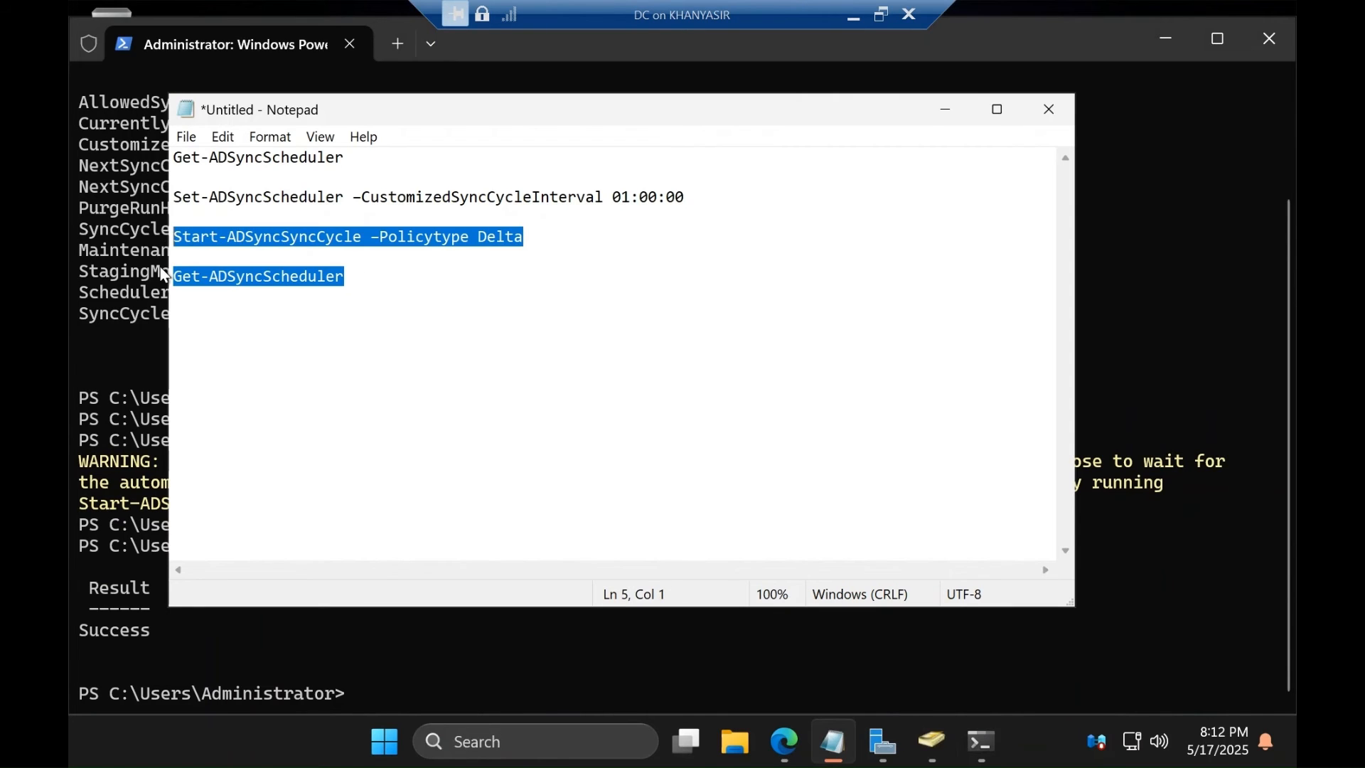
{"action": "left_click", "coordinate": [374, 284]}
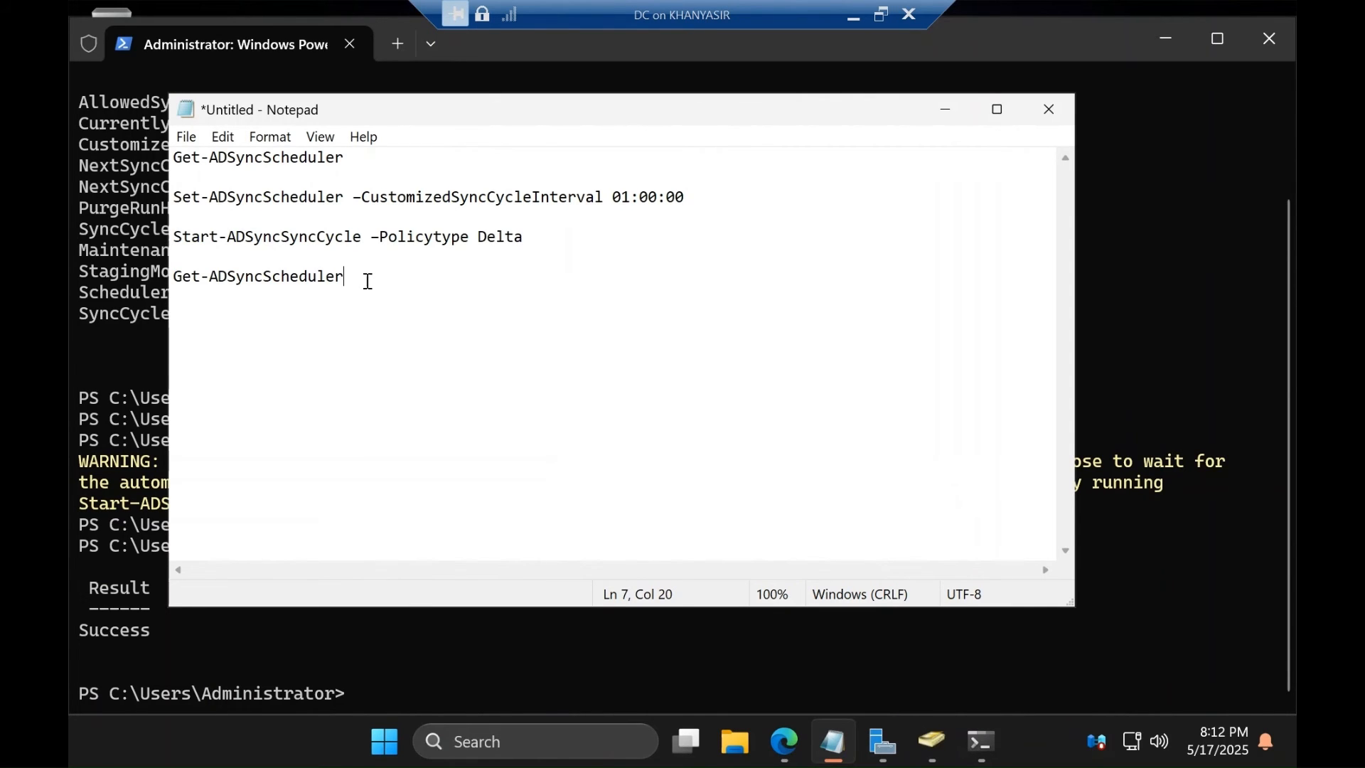
{"action": "left_click_drag", "start_coordinate": [368, 281], "coordinate": [162, 282]}
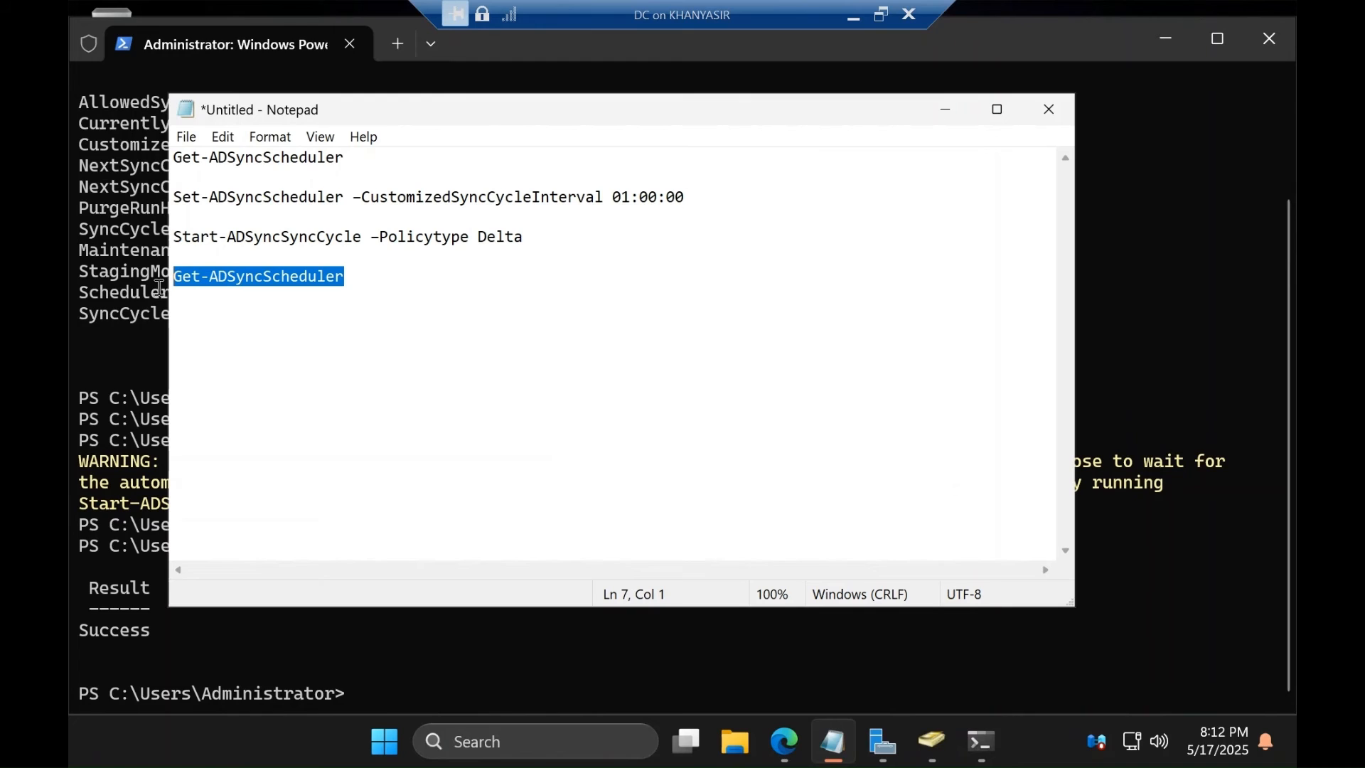
{"action": "right_click", "coordinate": [220, 282]}
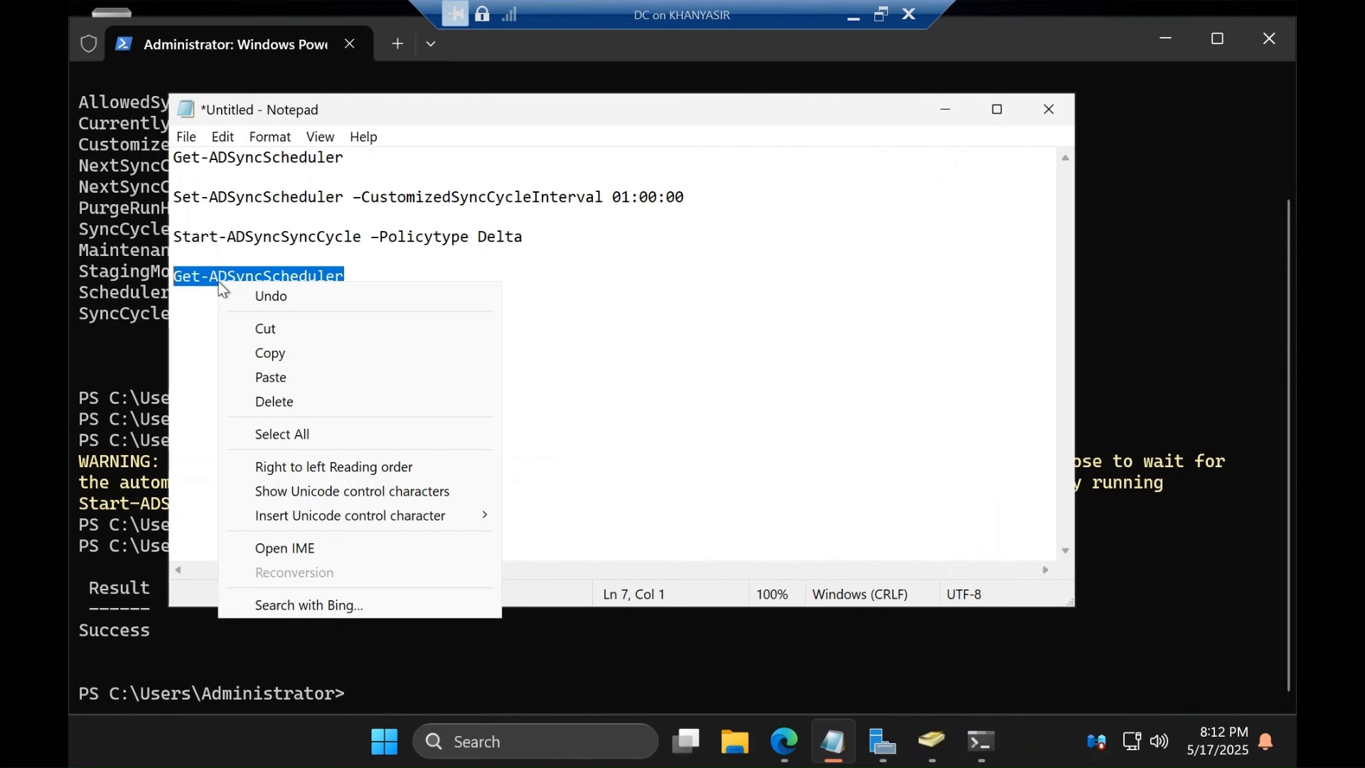
{"action": "left_click", "coordinate": [281, 352]}
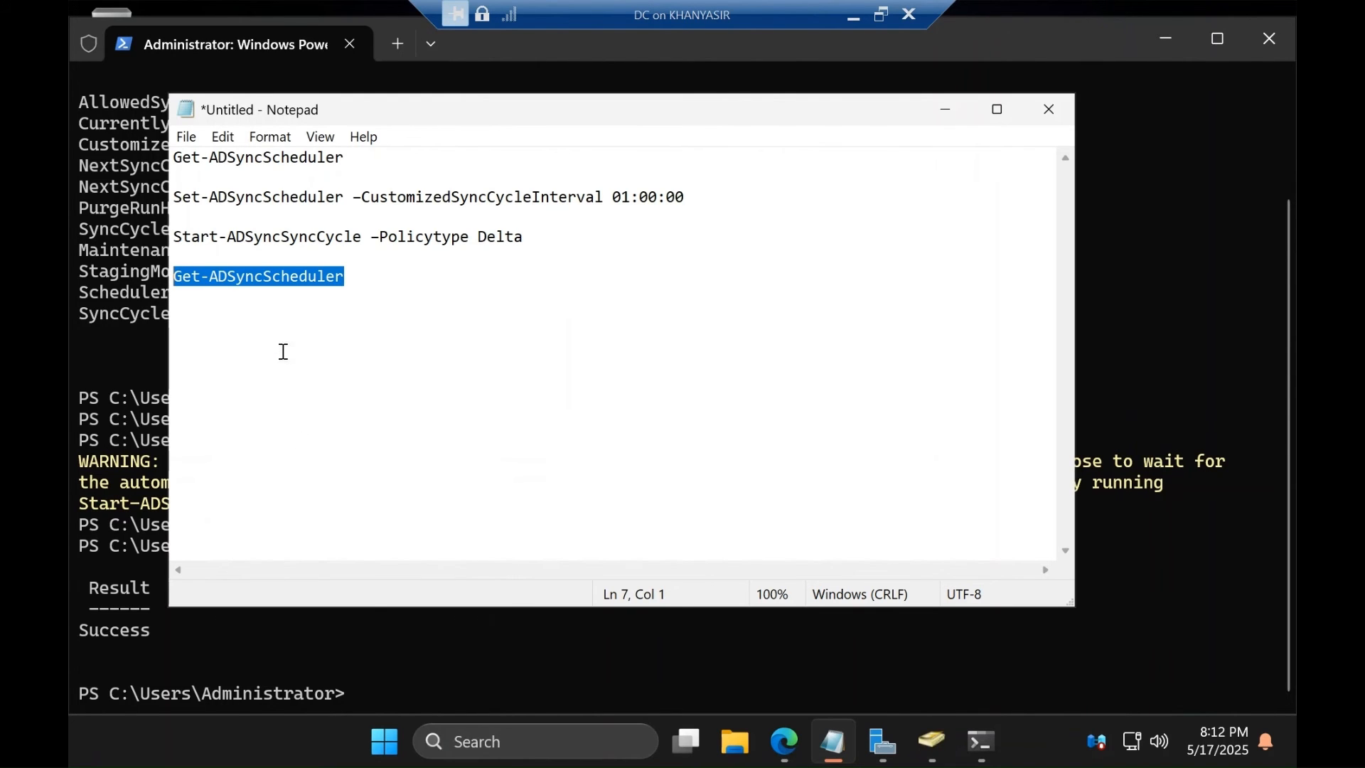
{"action": "left_click", "coordinate": [391, 647]}
{"action": "key", "text": "ctrl+v"}
{"action": "key", "text": "Return"}
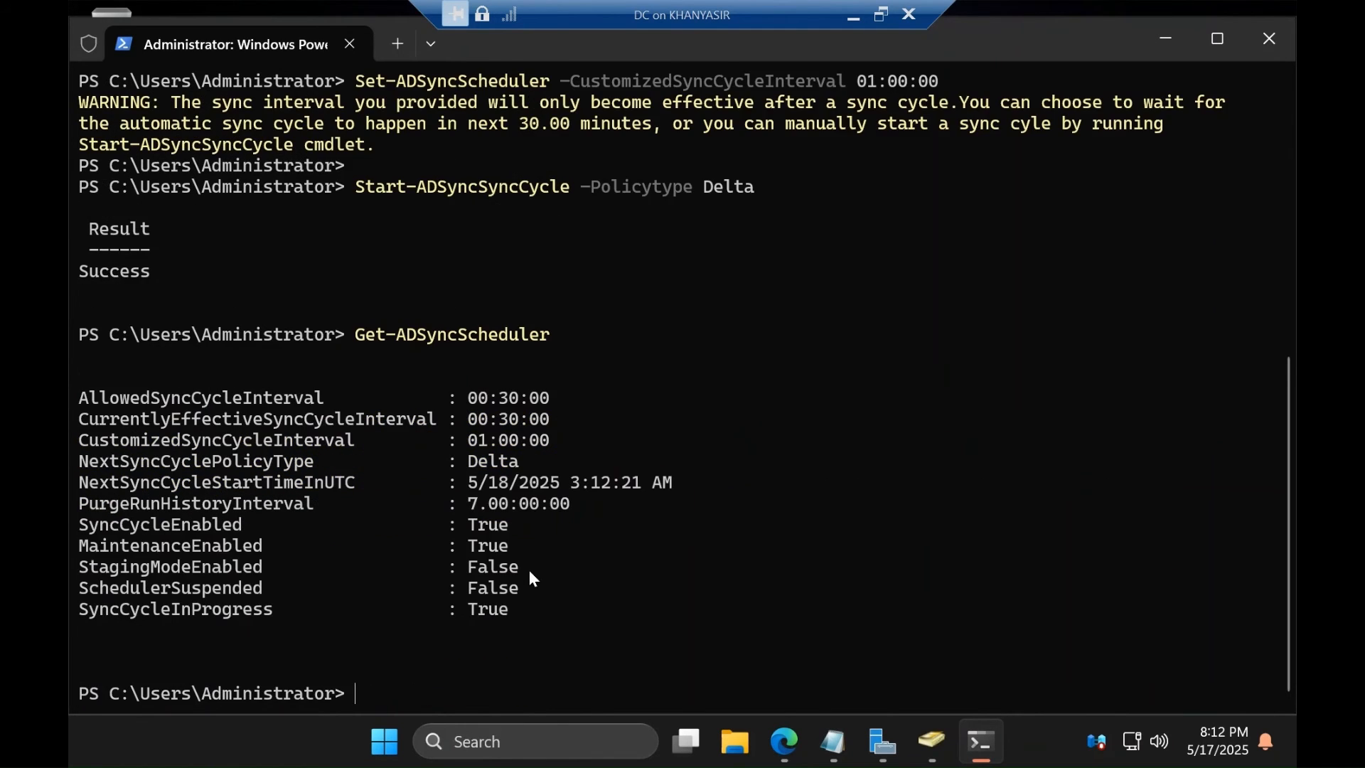
{"action": "scroll", "coordinate": [272, 510], "scroll_direction": "up", "scroll_amount": 1}
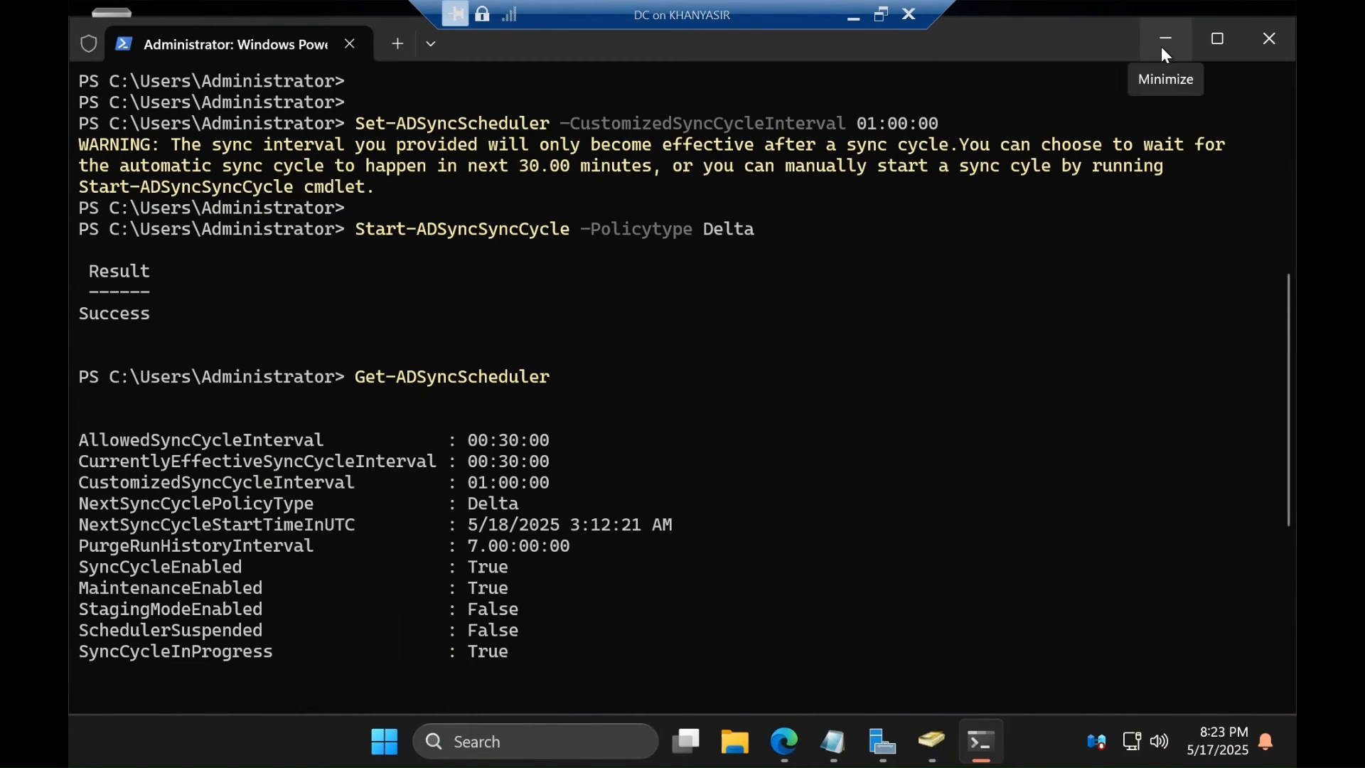
{"action": "left_click", "coordinate": [1166, 39]}
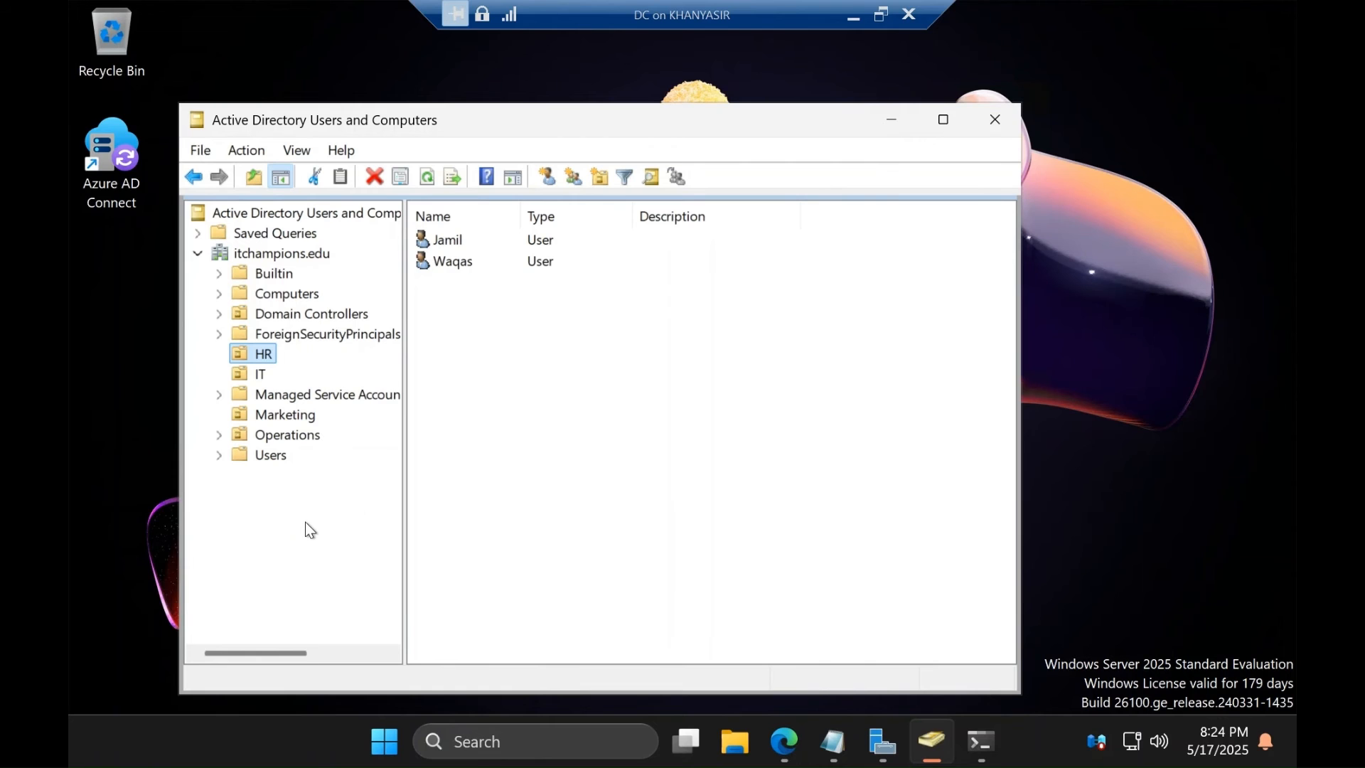
Minimize Active Directory Users and Computers and launch Azure AD Connect from its desktop icon
{"action": "left_click", "coordinate": [900, 131]}
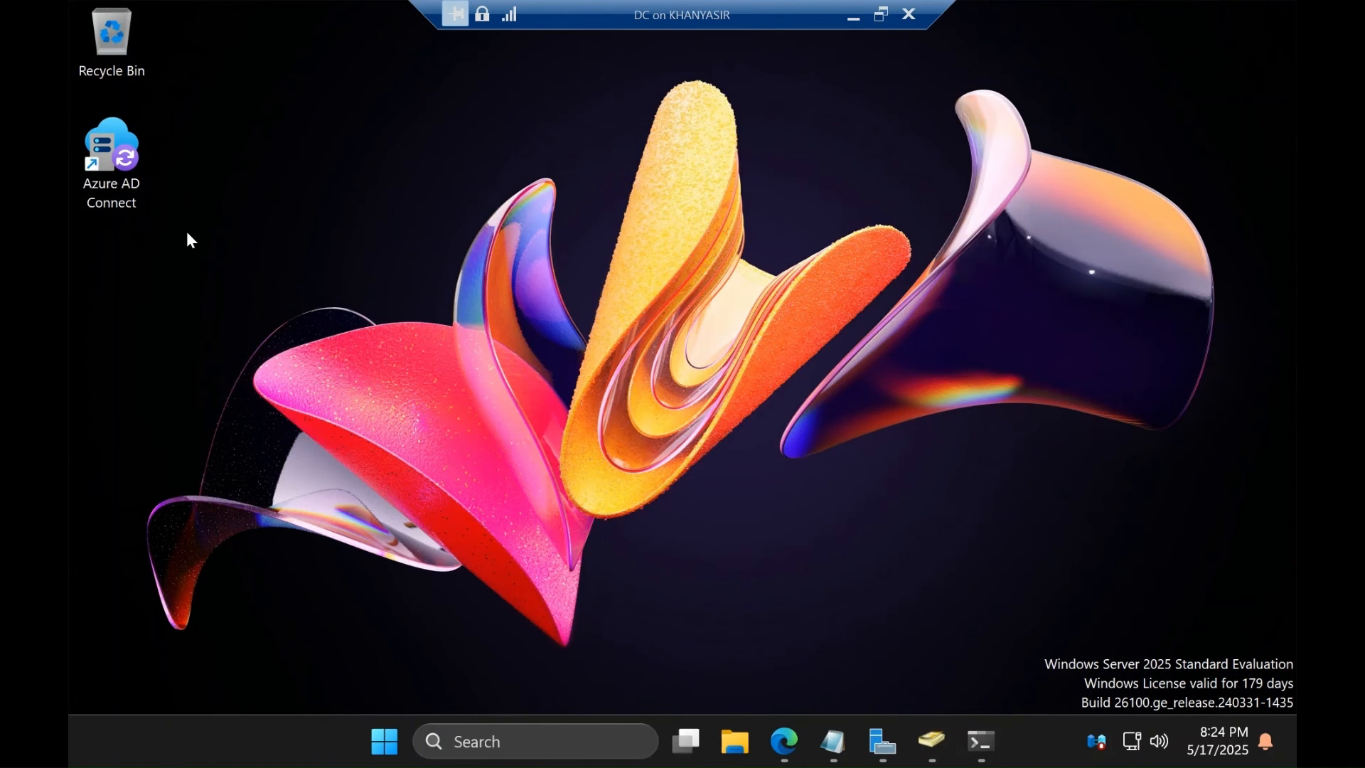
{"action": "double_click", "coordinate": [111, 172]}
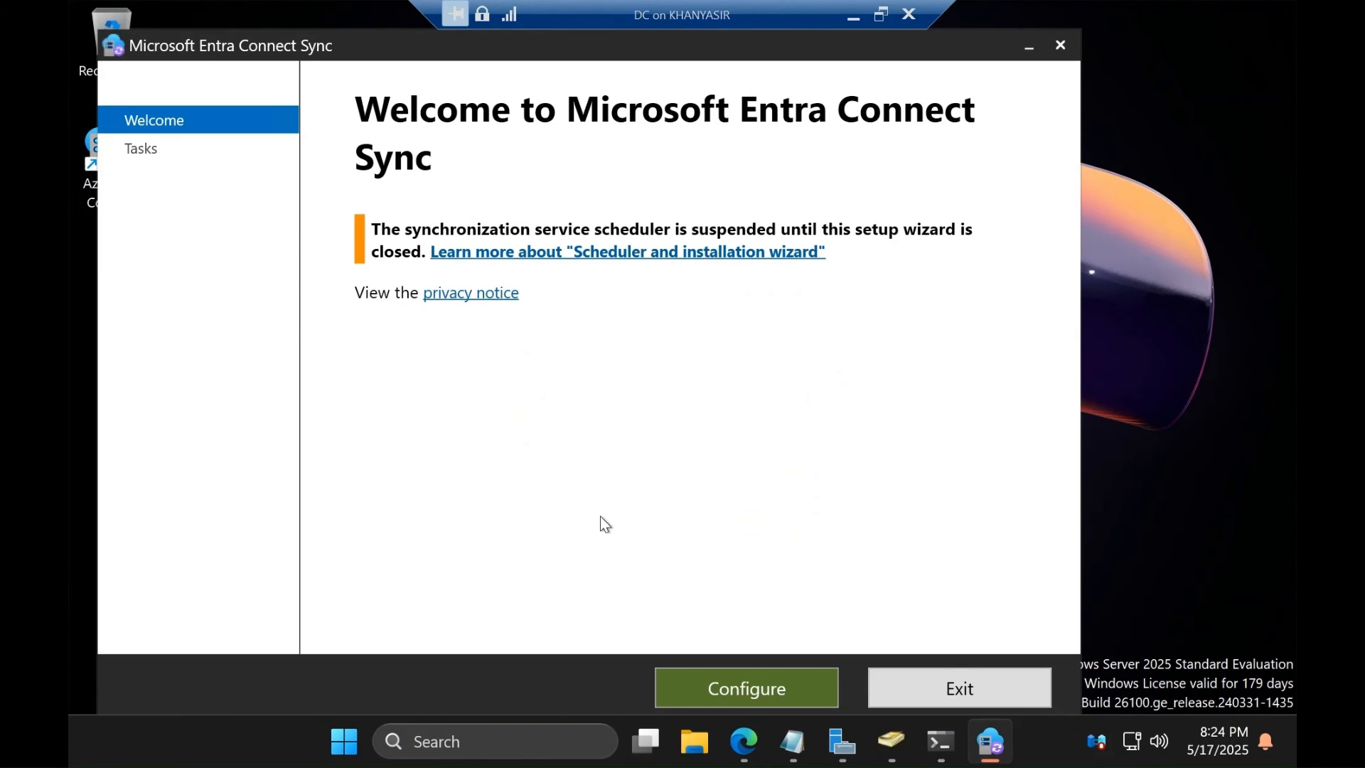
Choose Customize synchronization options and sign in with the tenant administrator account and its password
{"action": "left_click", "coordinate": [789, 698]}
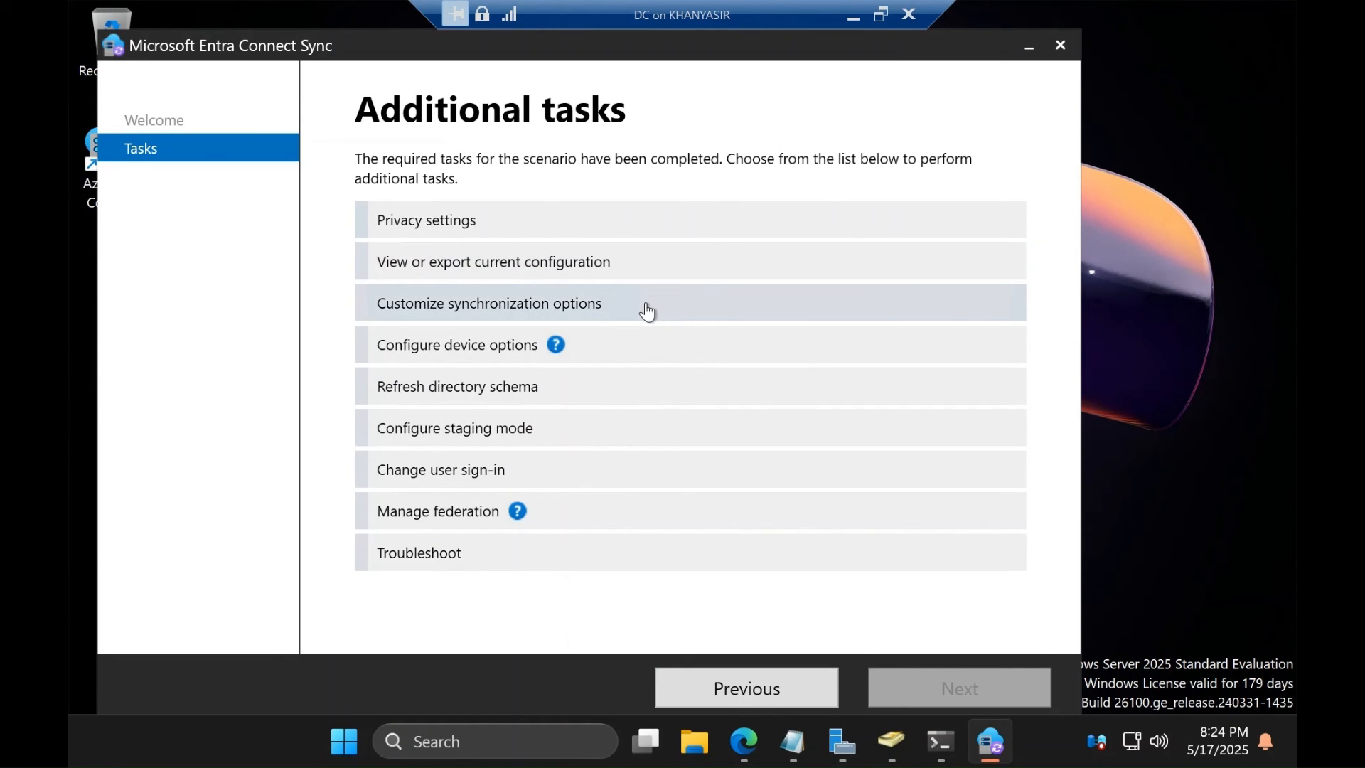
{"action": "left_click", "coordinate": [647, 311]}
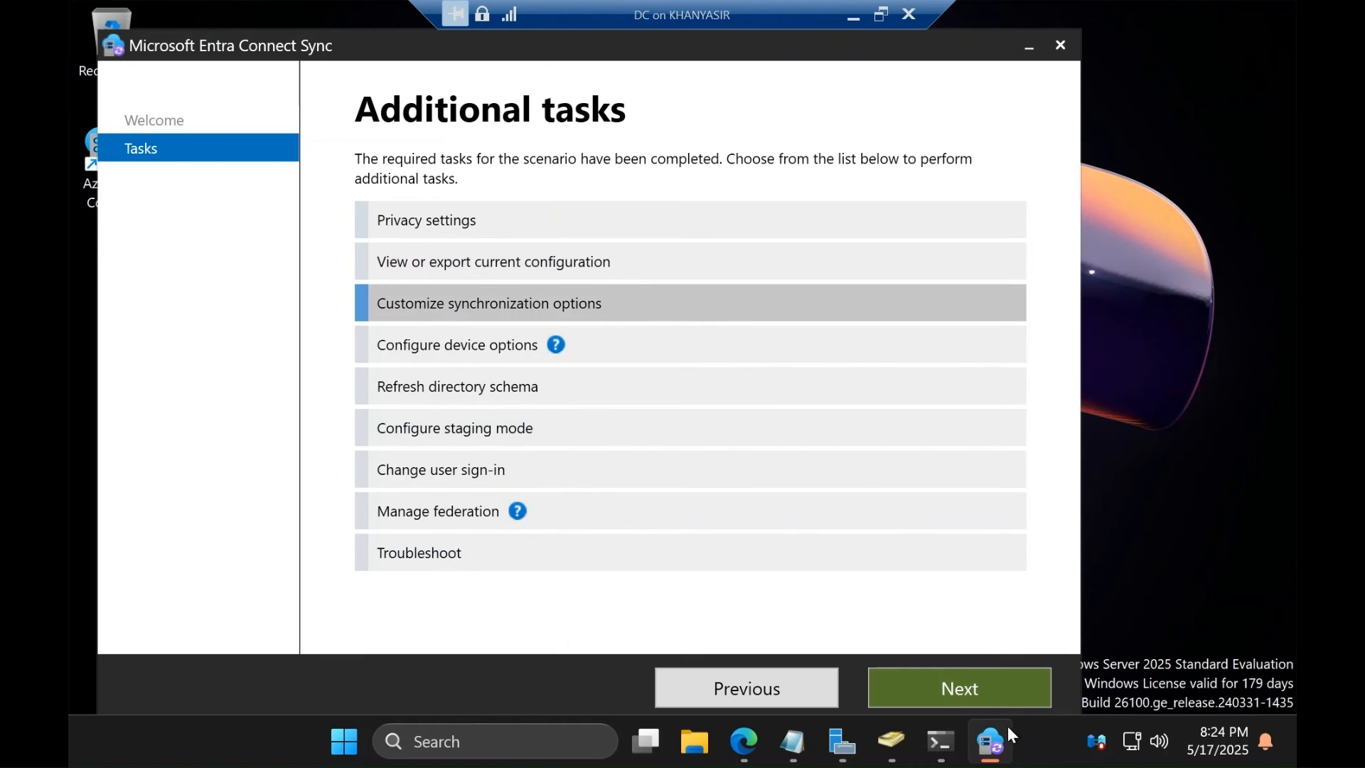
{"action": "left_click", "coordinate": [981, 684]}
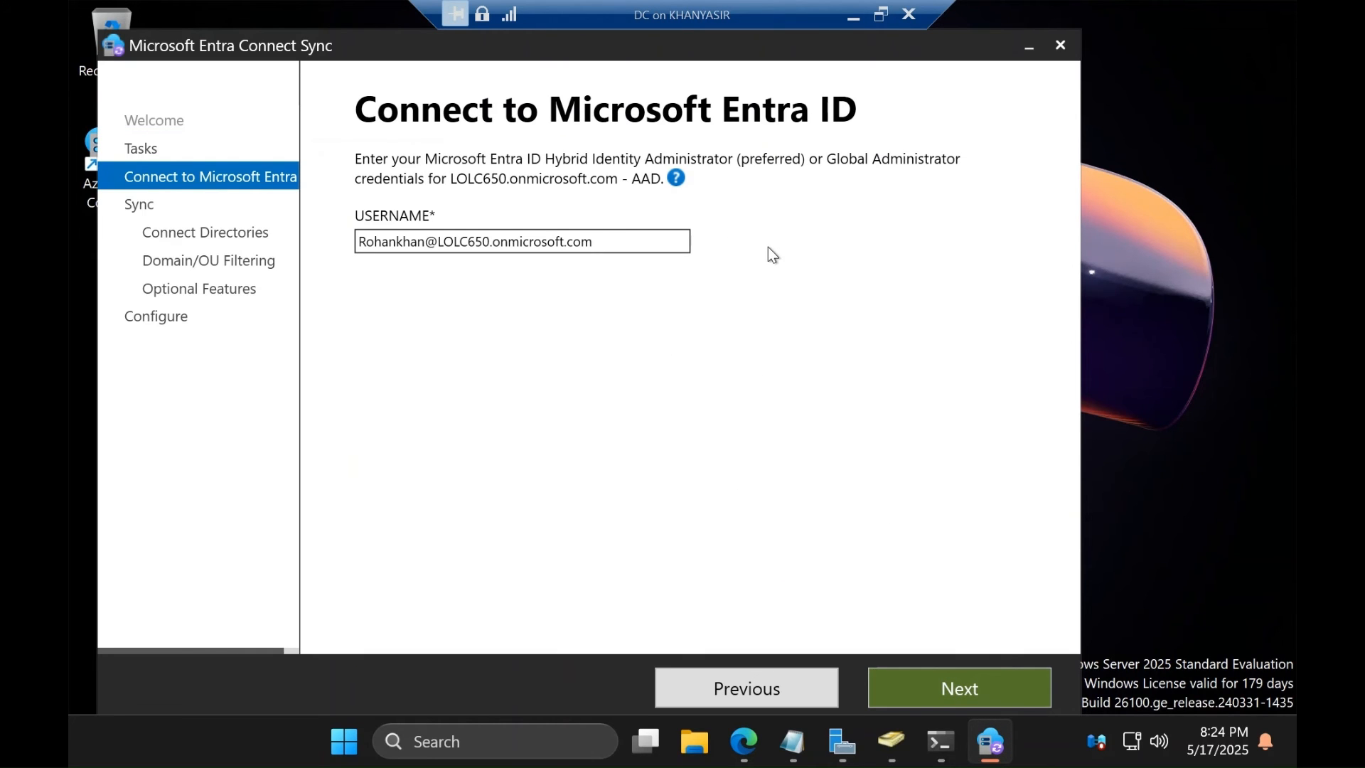
{"action": "left_click", "coordinate": [975, 687]}
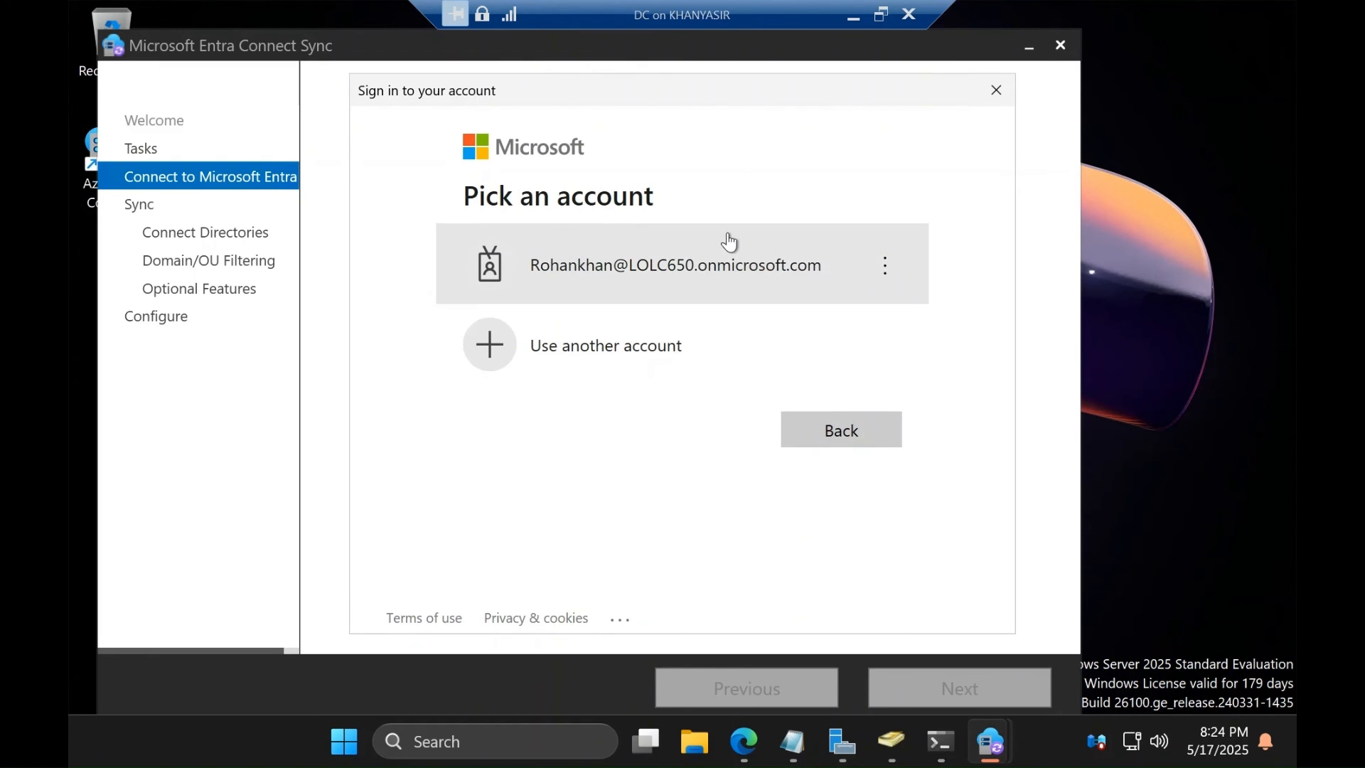
{"action": "left_click", "coordinate": [726, 246]}
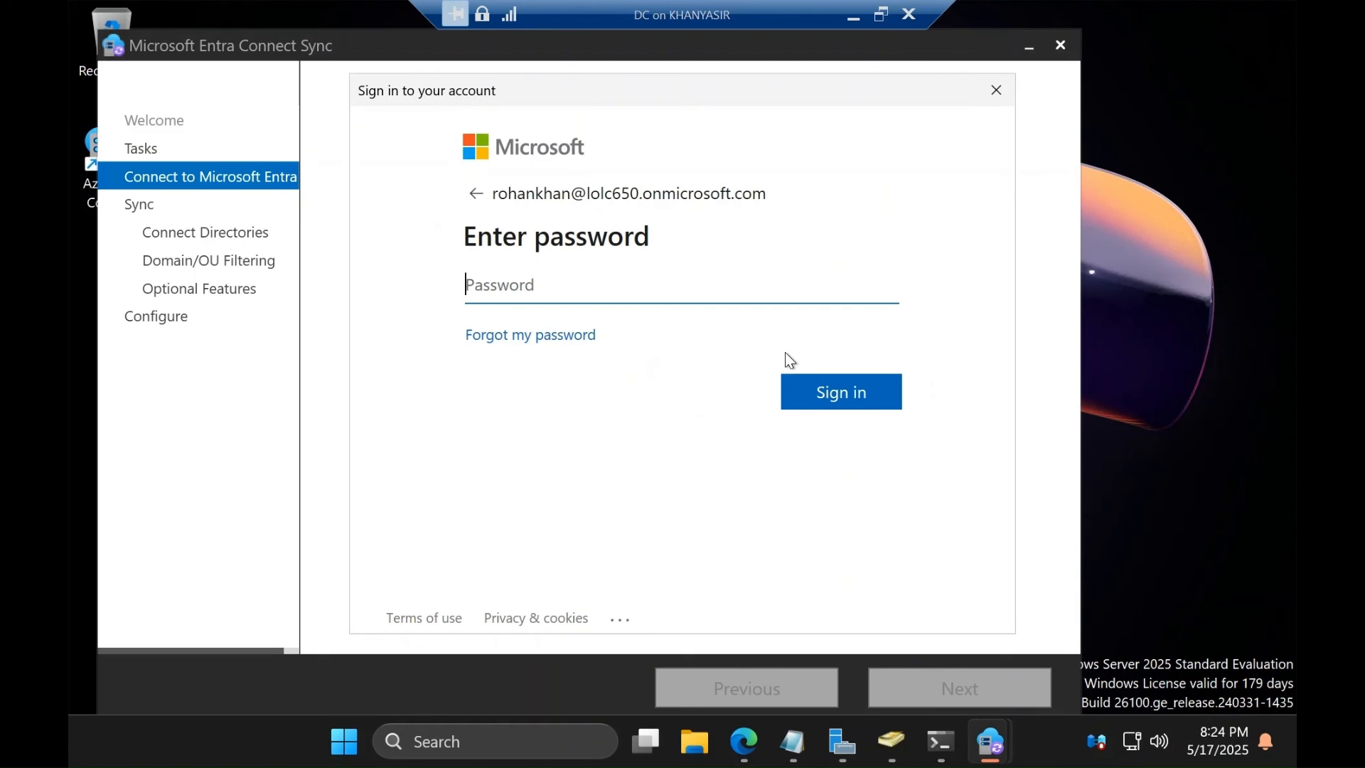
{"action": "type", "text": "••••••••"}
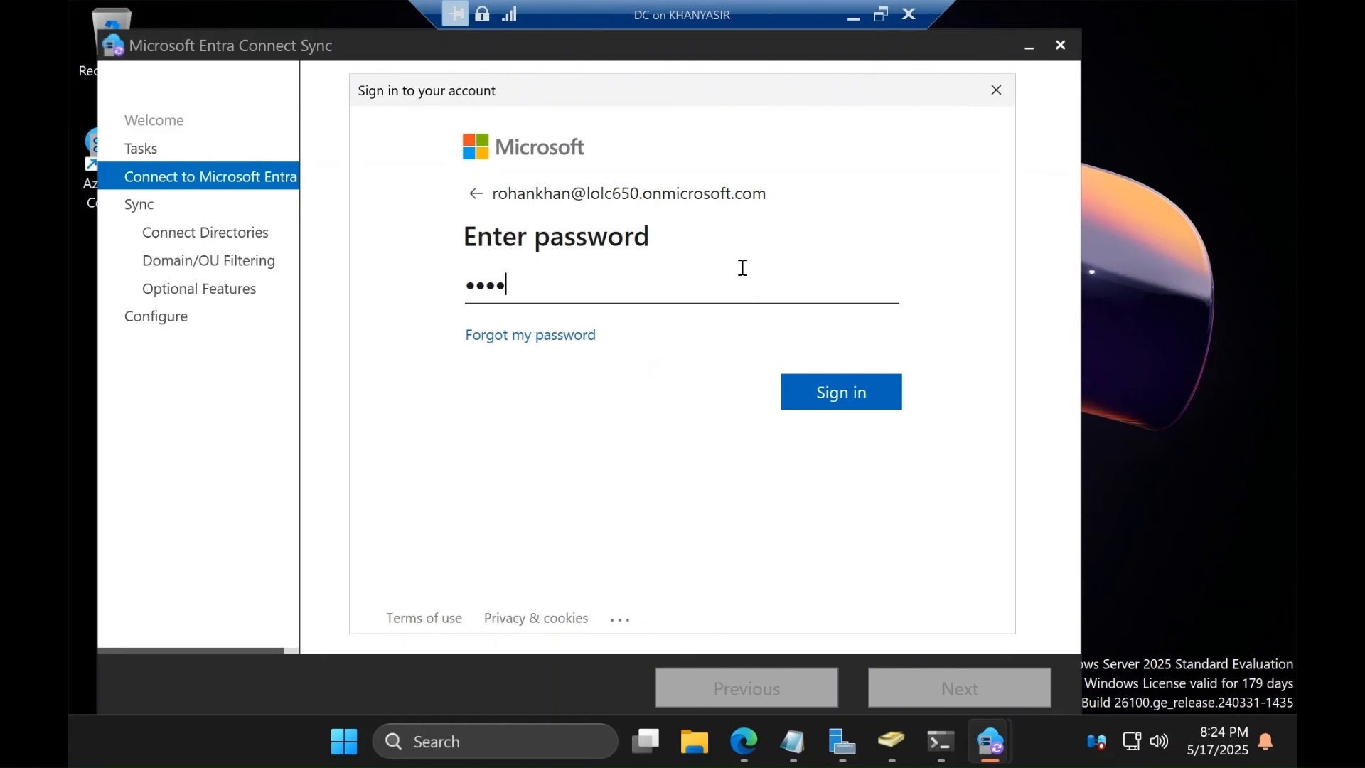
{"action": "type", "text": "••••••••"}
{"action": "left_click", "coordinate": [829, 386]}
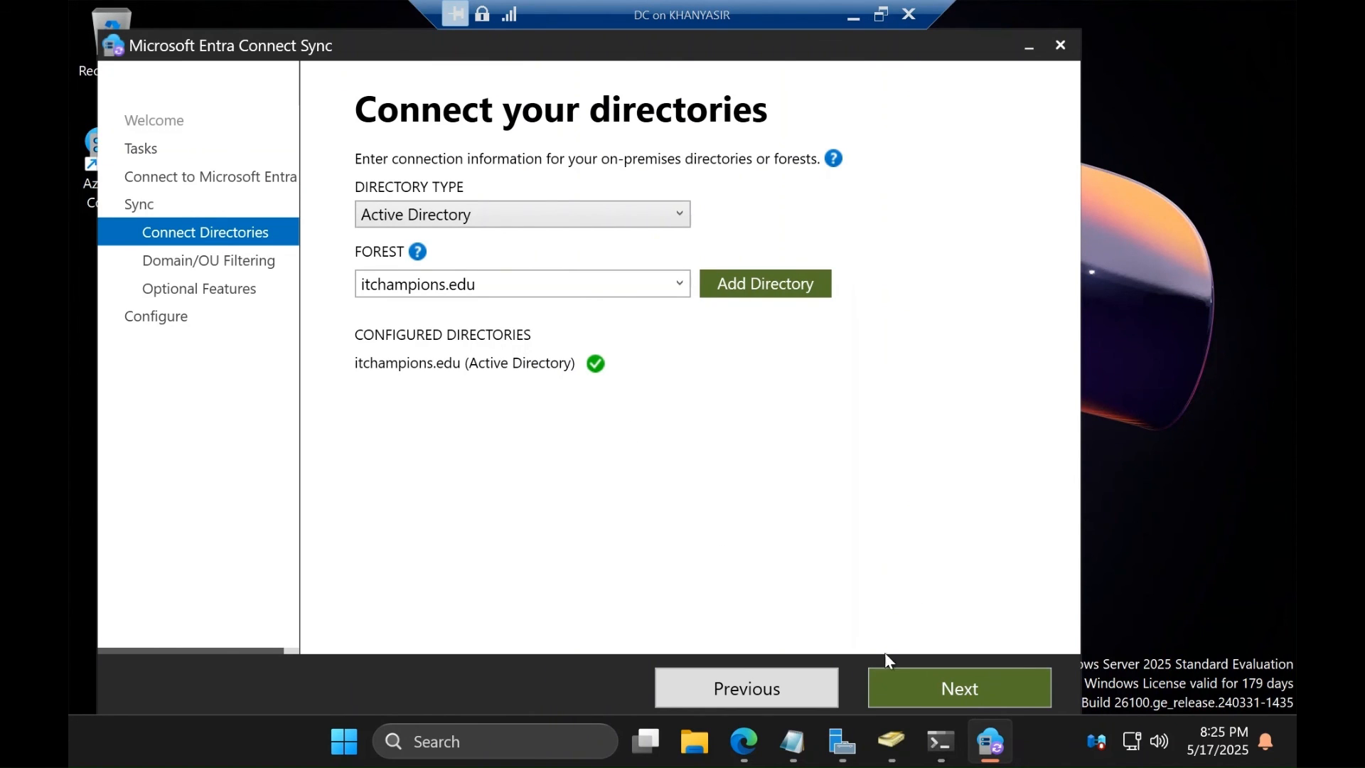
Sync only the Program Data OU of itchampions.edu, keeping Password hash synchronization enabled
{"action": "left_click", "coordinate": [958, 697]}
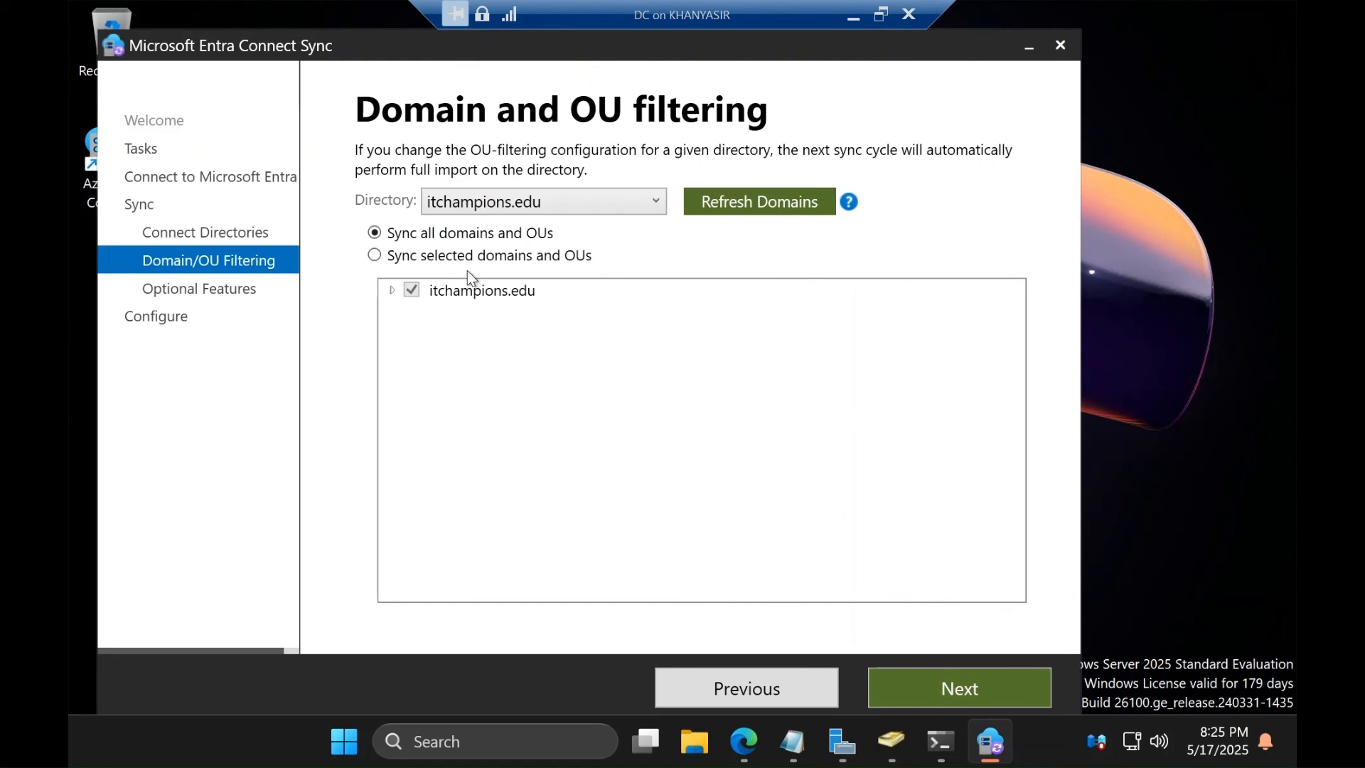
{"action": "left_click", "coordinate": [453, 253]}
{"action": "left_click", "coordinate": [392, 291]}
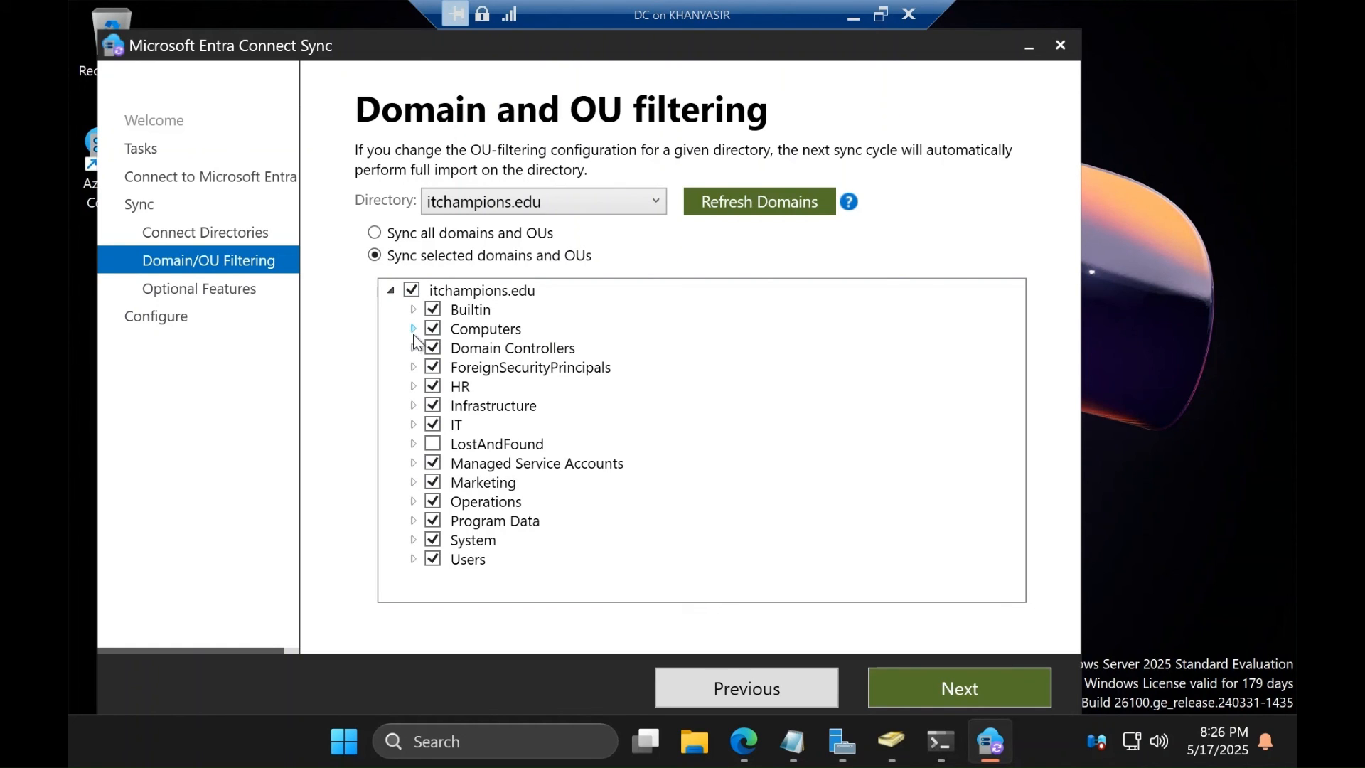
{"action": "left_click", "coordinate": [411, 290]}
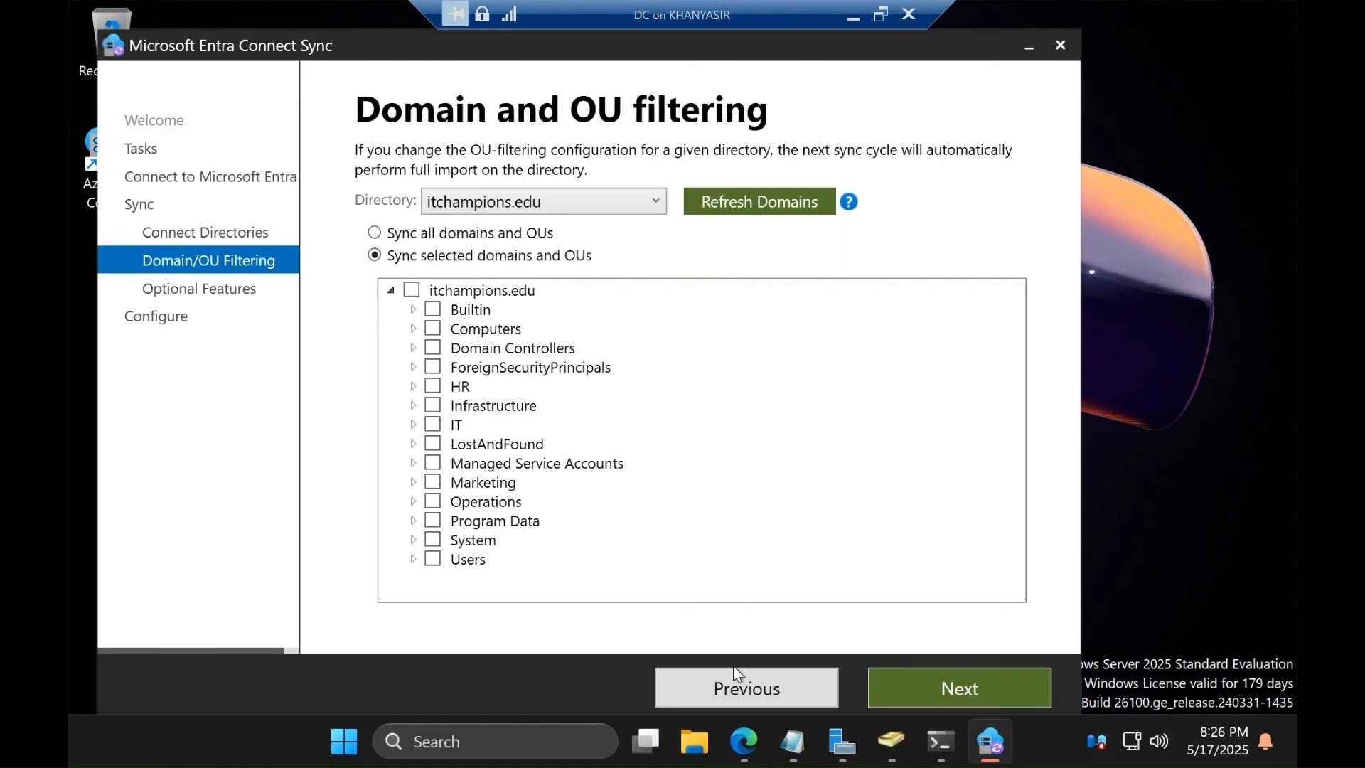
{"action": "left_click", "coordinate": [433, 521]}
{"action": "left_click", "coordinate": [957, 691]}
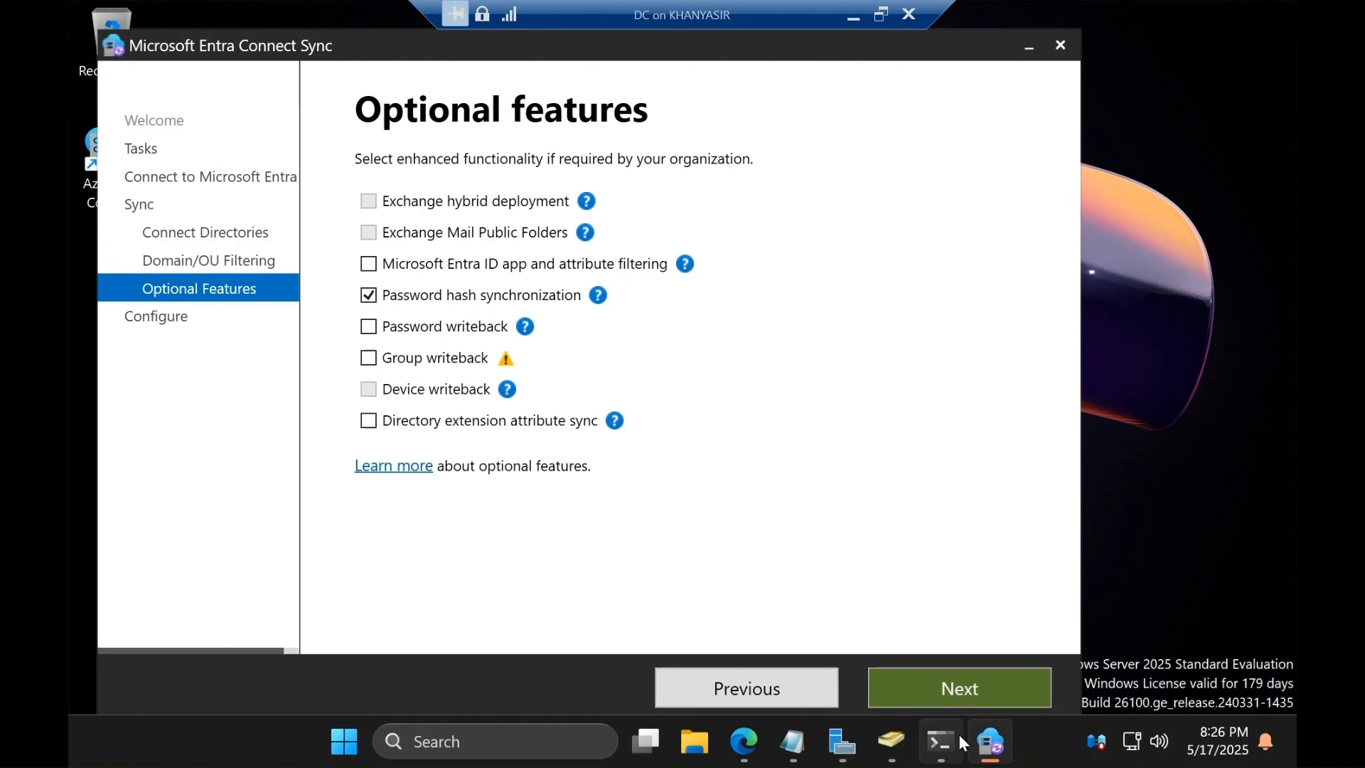
{"action": "left_click", "coordinate": [975, 698]}
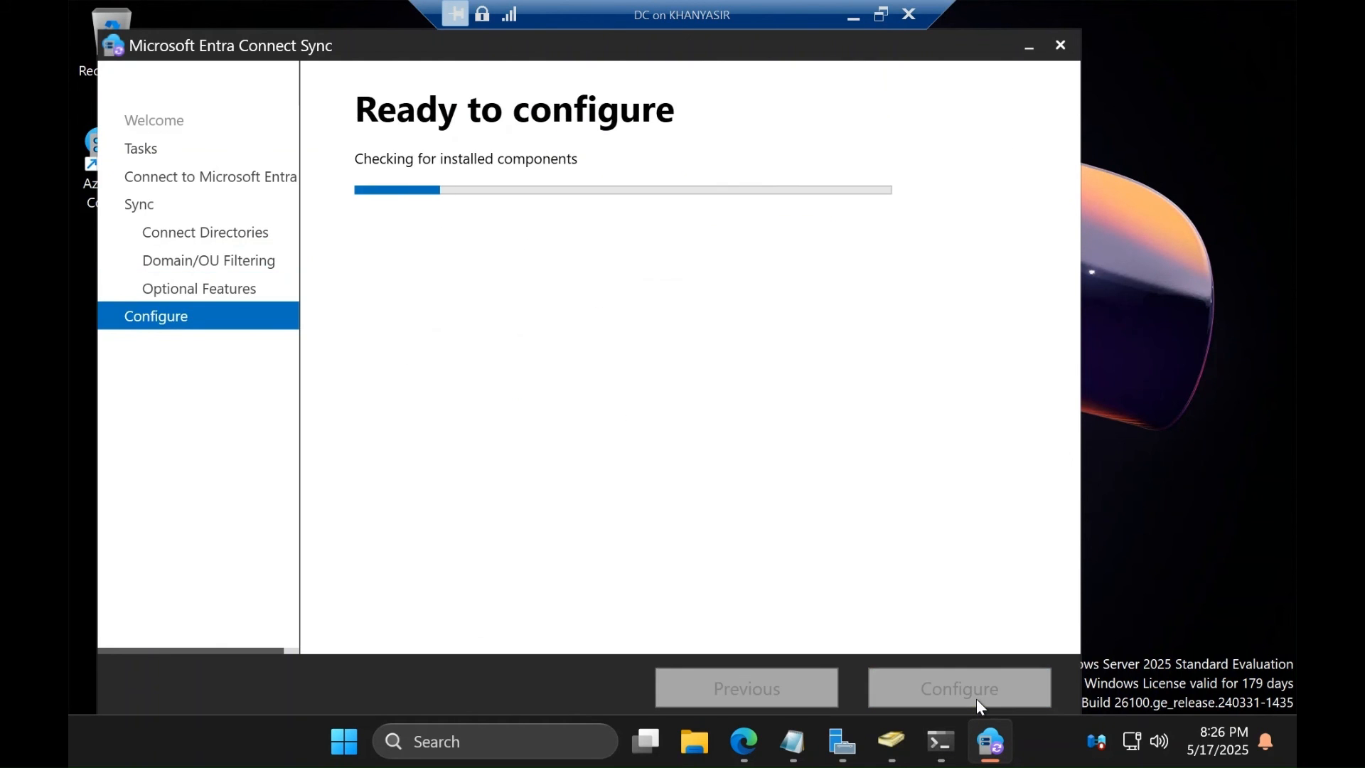